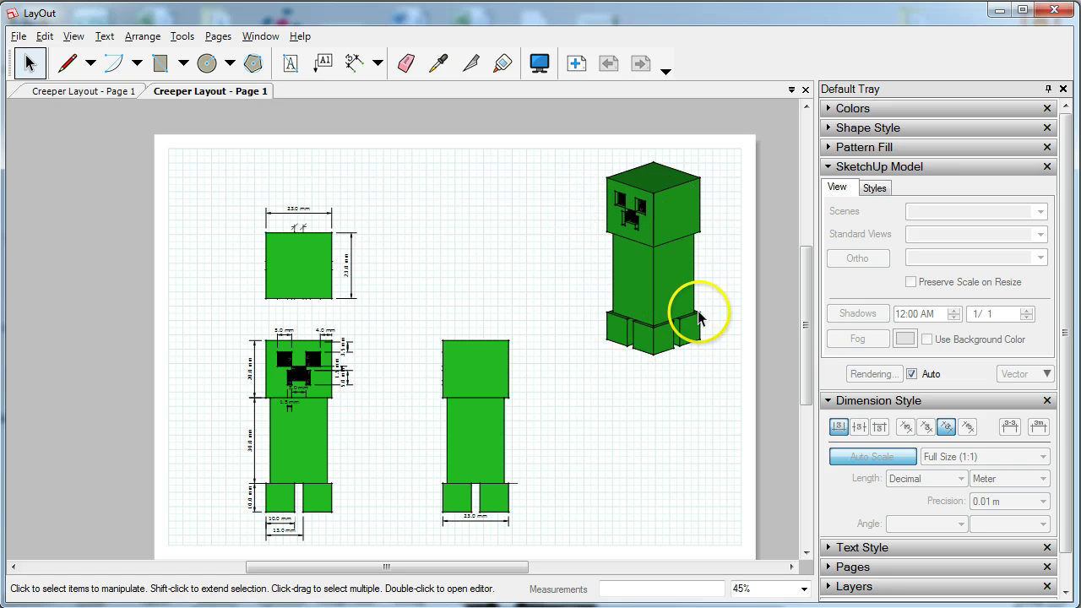
{"action": "scroll", "coordinate": [661, 242], "scroll_direction": "up", "scroll_amount": 3}
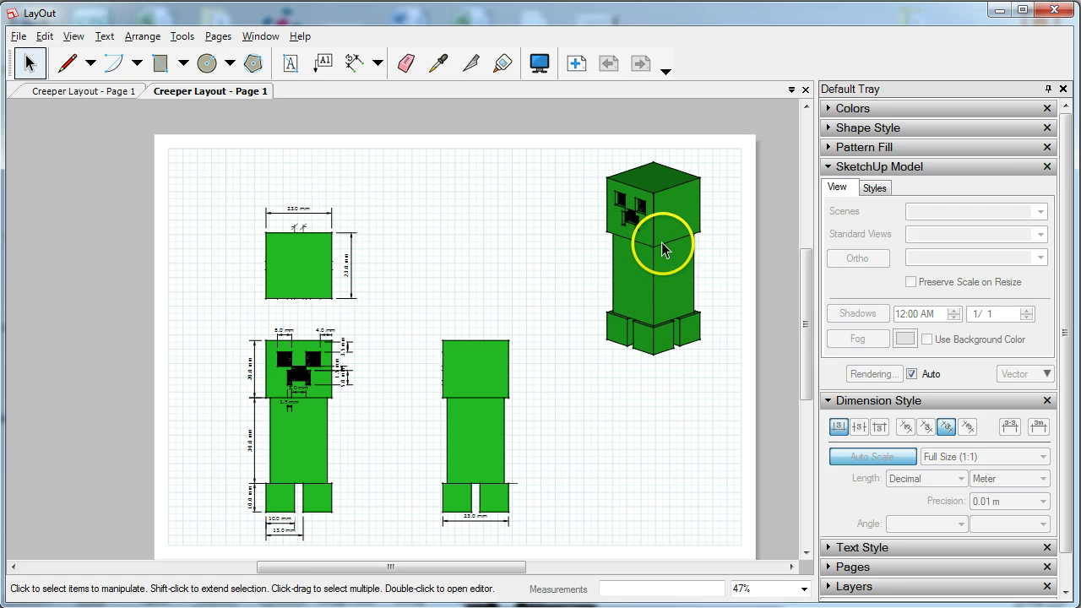
{"action": "scroll", "coordinate": [658, 242], "scroll_direction": "up", "scroll_amount": 1}
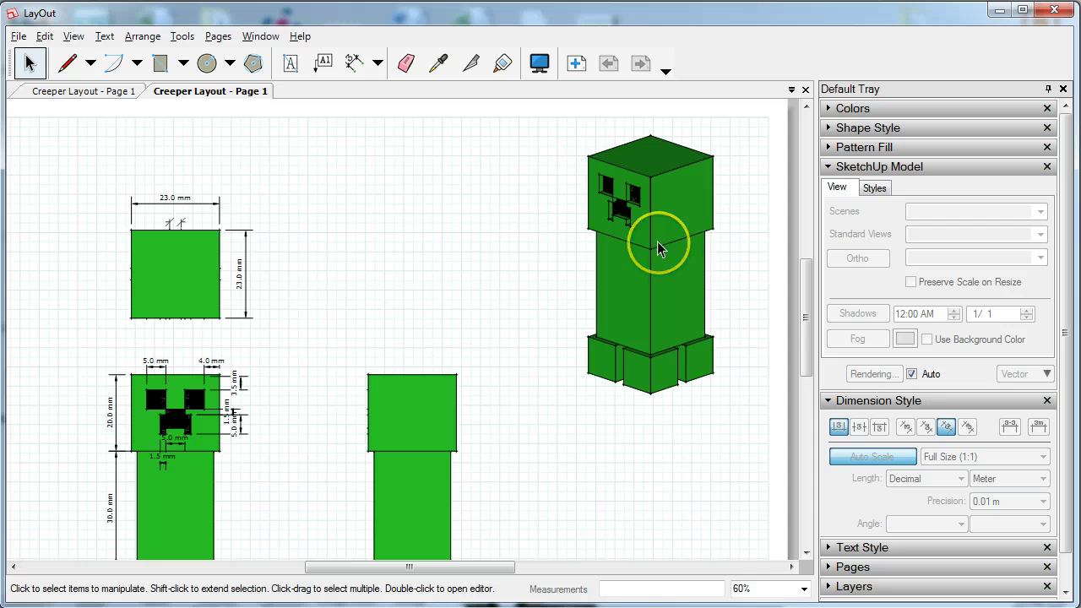
{"action": "scroll", "coordinate": [657, 242], "scroll_direction": "down", "scroll_amount": 1}
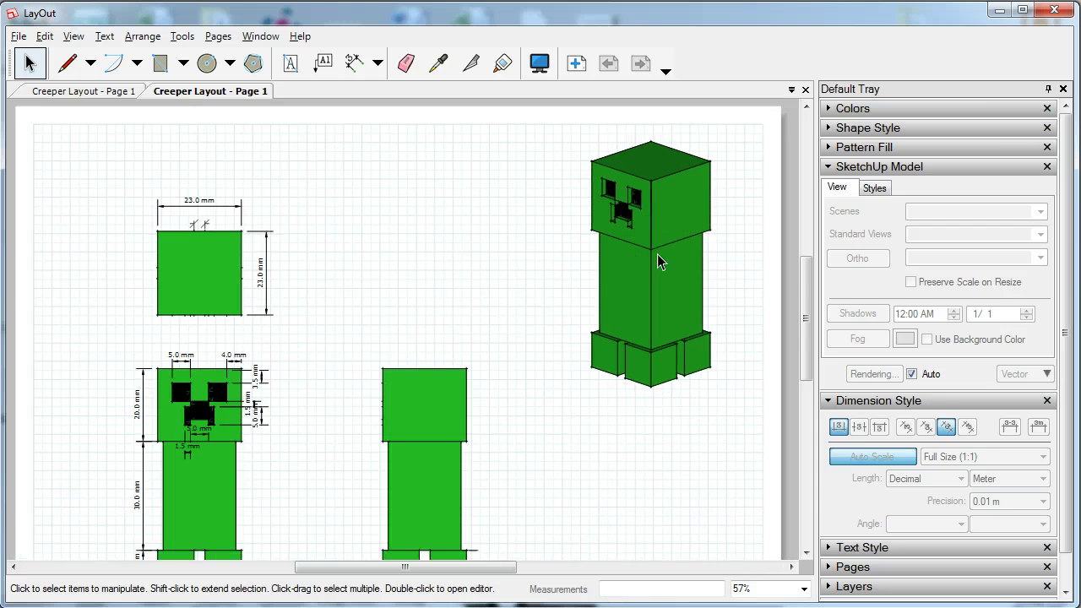
{"action": "scroll", "coordinate": [657, 261], "scroll_direction": "down", "scroll_amount": 1}
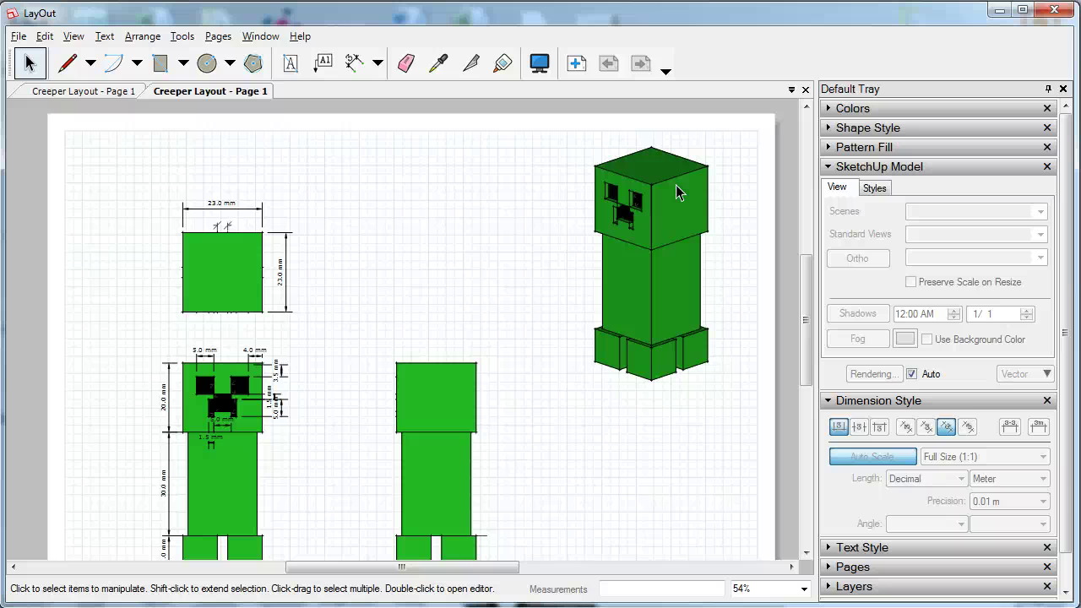
Step: Minimize the Creeper layout and launch SketchUp 2013
{"action": "left_click", "coordinate": [998, 11]}
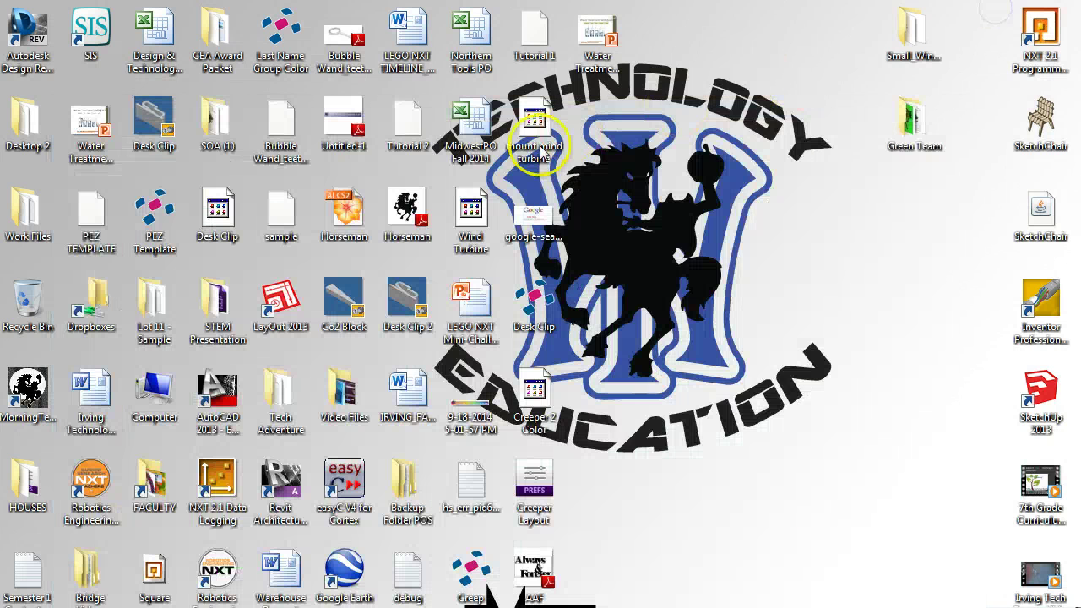
{"action": "left_click", "coordinate": [20, 607]}
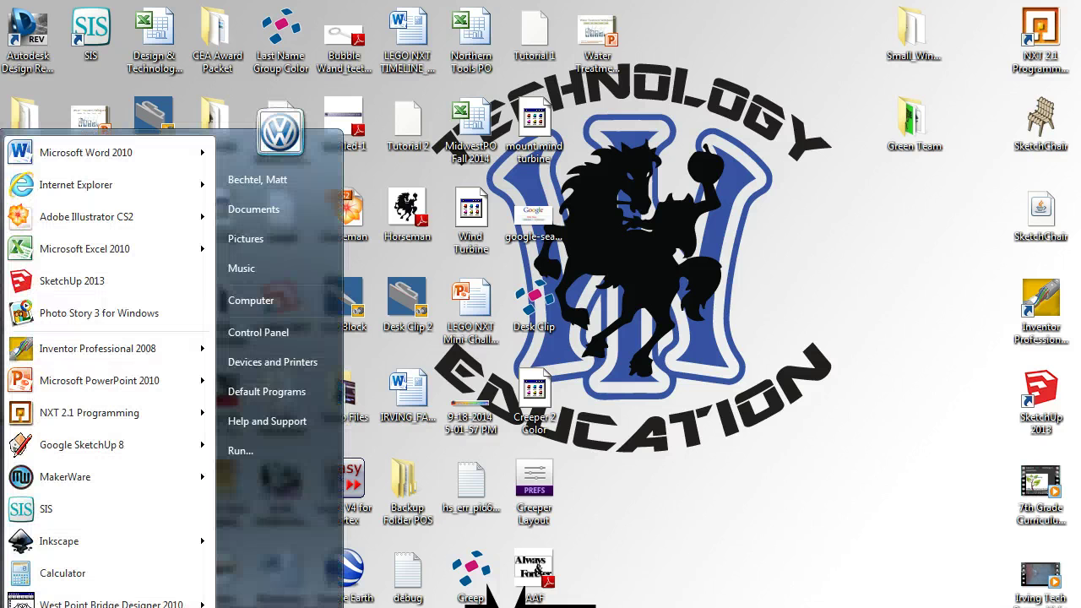
{"action": "left_click", "coordinate": [101, 280]}
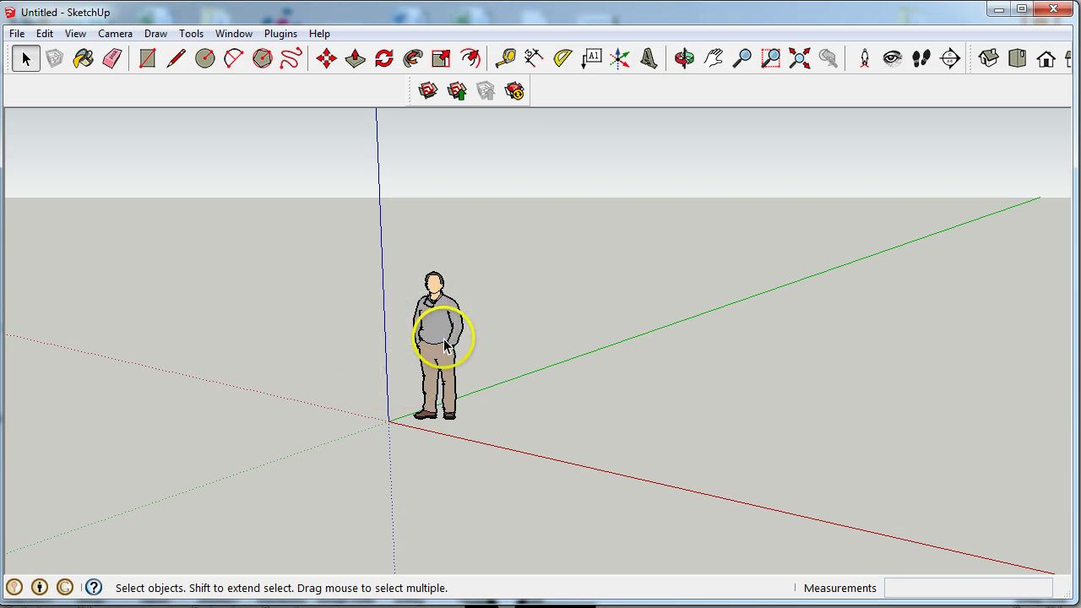
Step: Confirm Architectural Design - Millimeters as the default drawing template and start a new model from it
{"action": "left_click", "coordinate": [235, 34]}
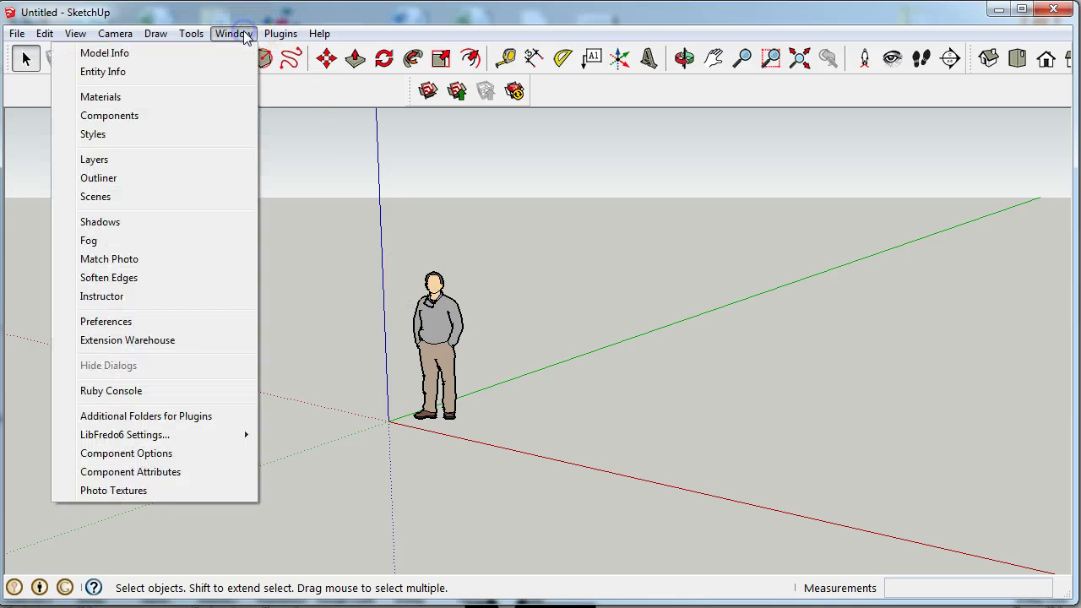
{"action": "left_click", "coordinate": [192, 321]}
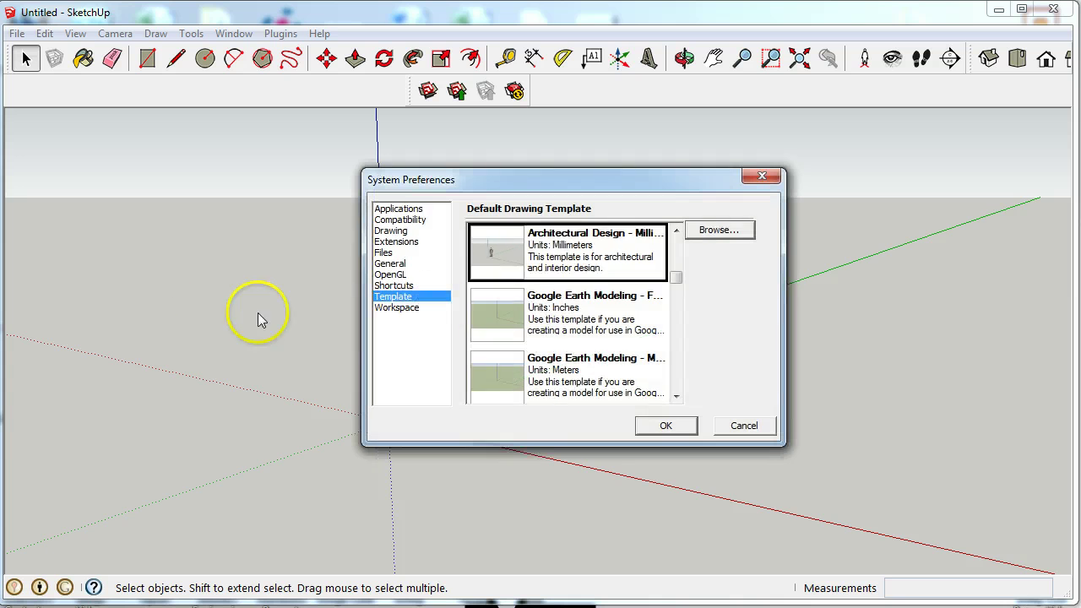
{"action": "mouse_move", "coordinate": [676, 278]}
{"action": "left_mouse_down"}
{"action": "mouse_move", "coordinate": [675, 234]}
{"action": "mouse_move", "coordinate": [674, 272]}
{"action": "left_mouse_up"}
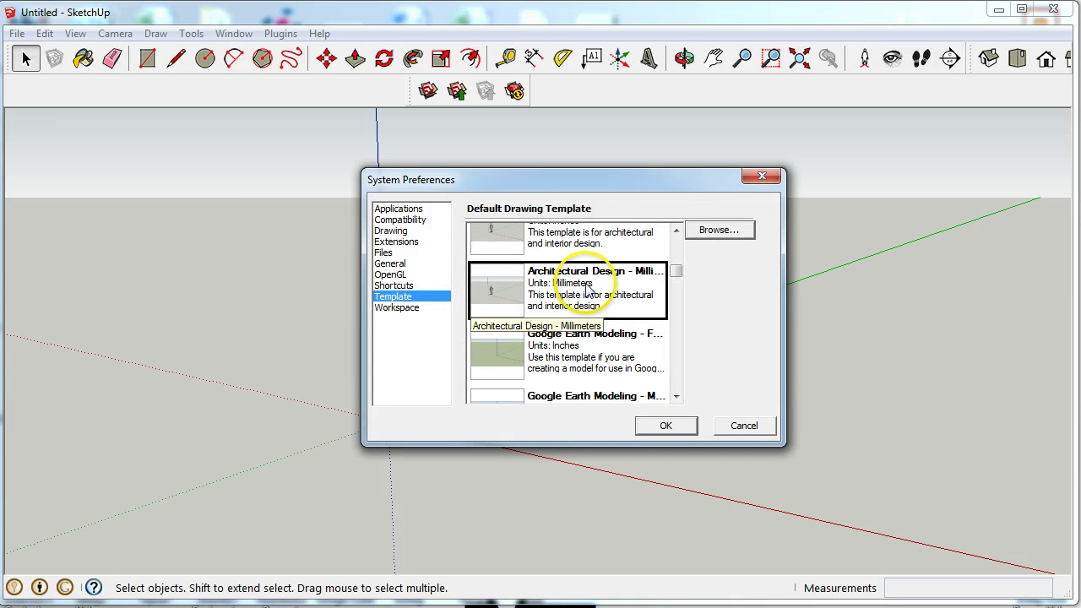
{"action": "mouse_move", "coordinate": [675, 271]}
{"action": "left_mouse_down"}
{"action": "mouse_move", "coordinate": [677, 248]}
{"action": "mouse_move", "coordinate": [677, 270]}
{"action": "left_mouse_up"}
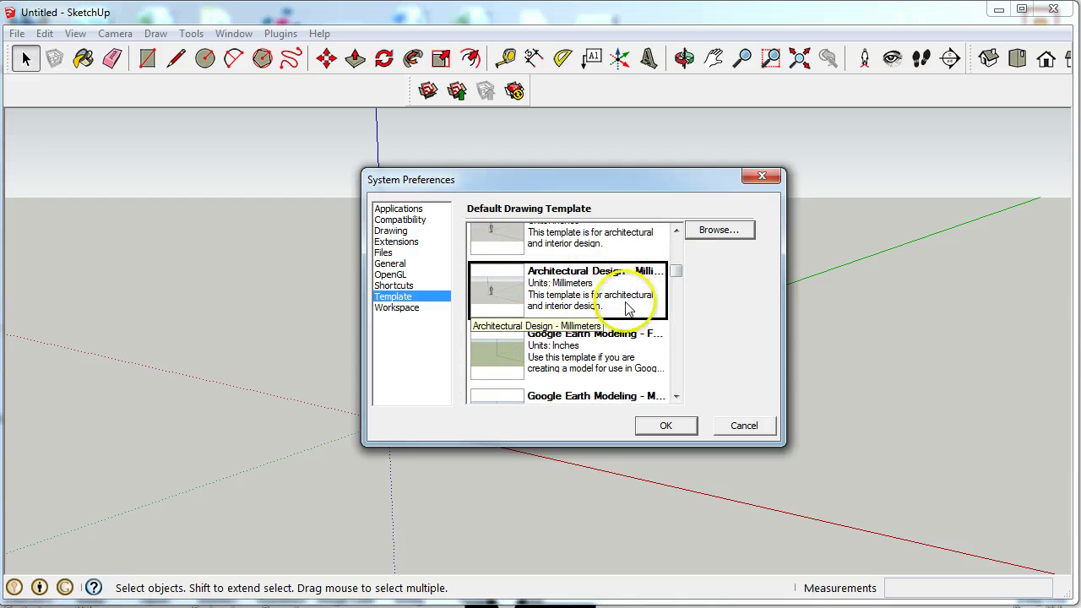
{"action": "left_click", "coordinate": [682, 429]}
{"action": "left_click", "coordinate": [17, 33]}
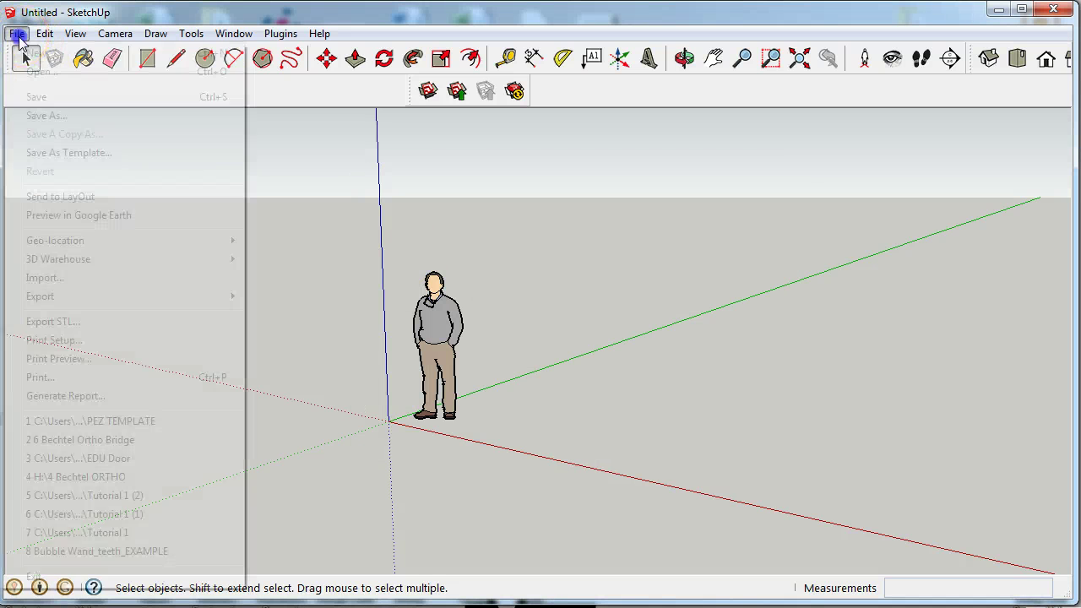
{"action": "left_click", "coordinate": [33, 53]}
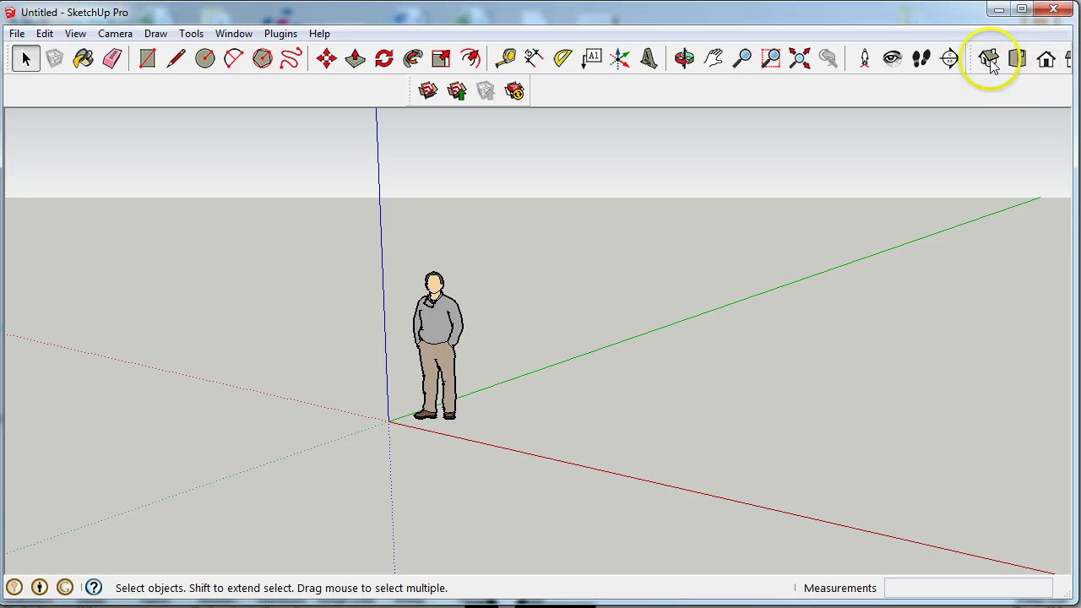
Step: Move the Views toolbar into the second toolbar row and hide the Warehouse toolbar
{"action": "left_click_drag", "start_coordinate": [948, 61], "coordinate": [585, 93]}
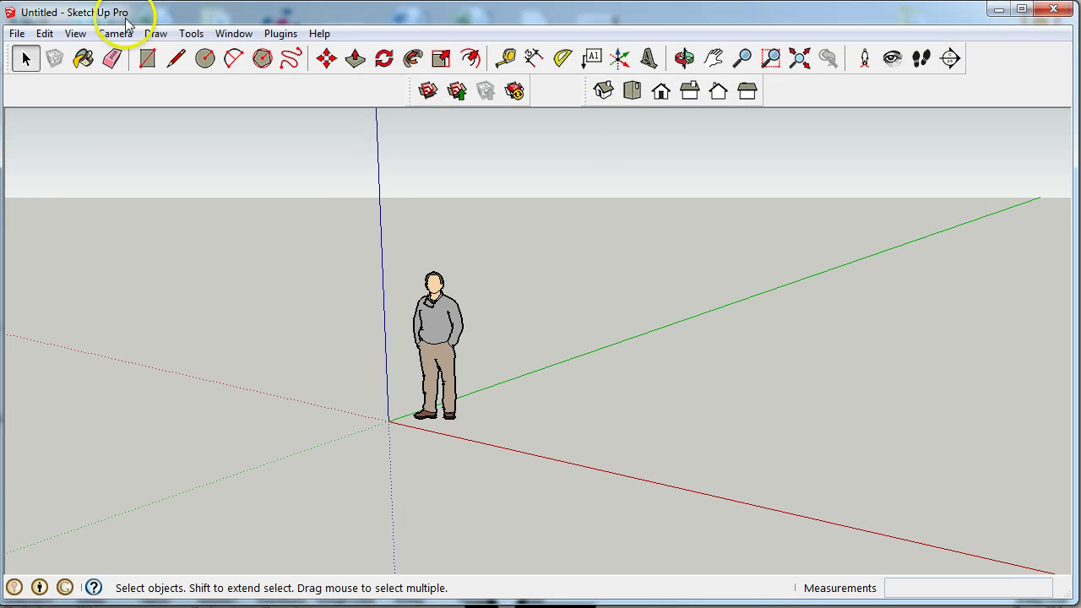
{"action": "left_click", "coordinate": [42, 33]}
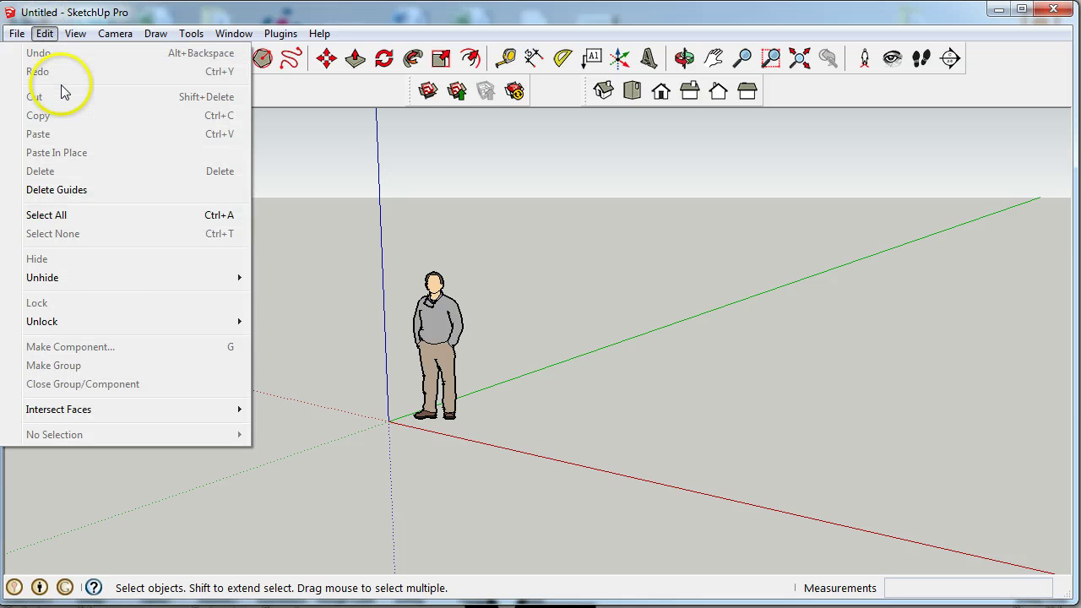
{"action": "mouse_move", "coordinate": [76, 38]}
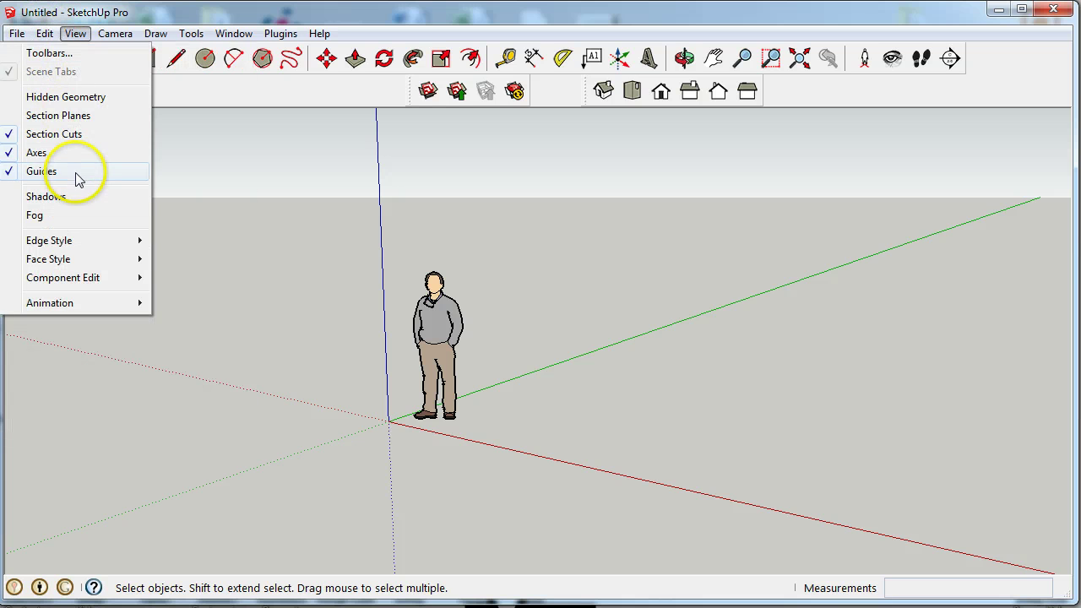
{"action": "left_click", "coordinate": [34, 52]}
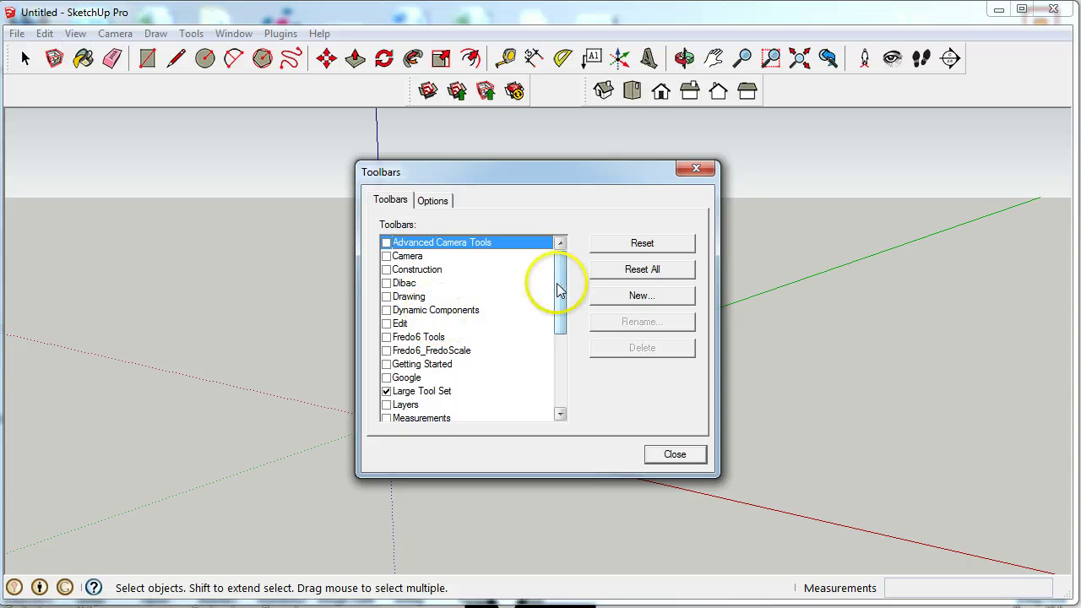
{"action": "left_click_drag", "start_coordinate": [560, 284], "coordinate": [559, 362]}
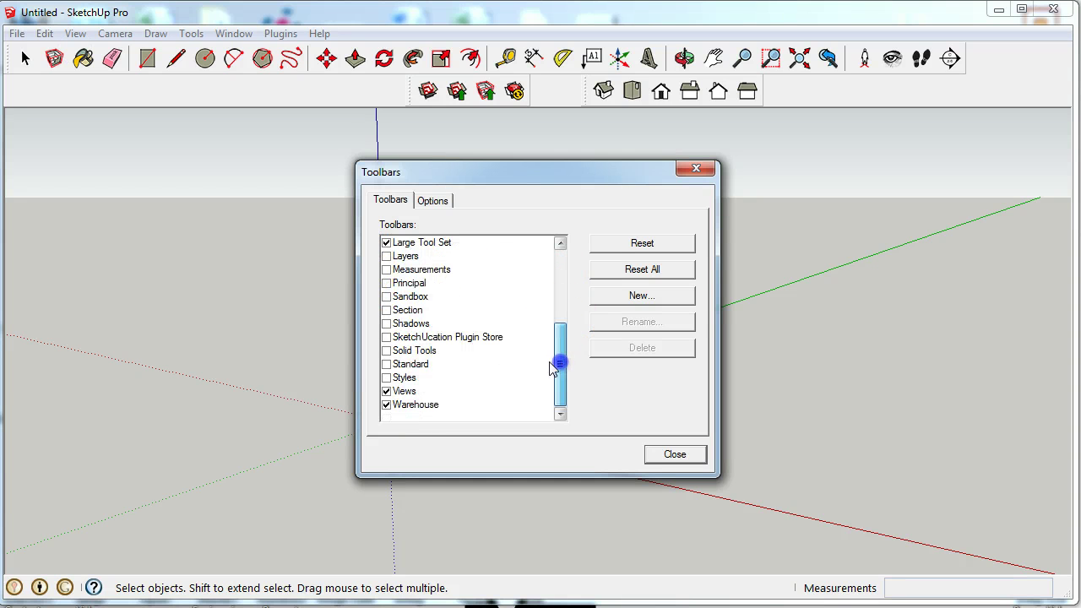
{"action": "left_click", "coordinate": [388, 406]}
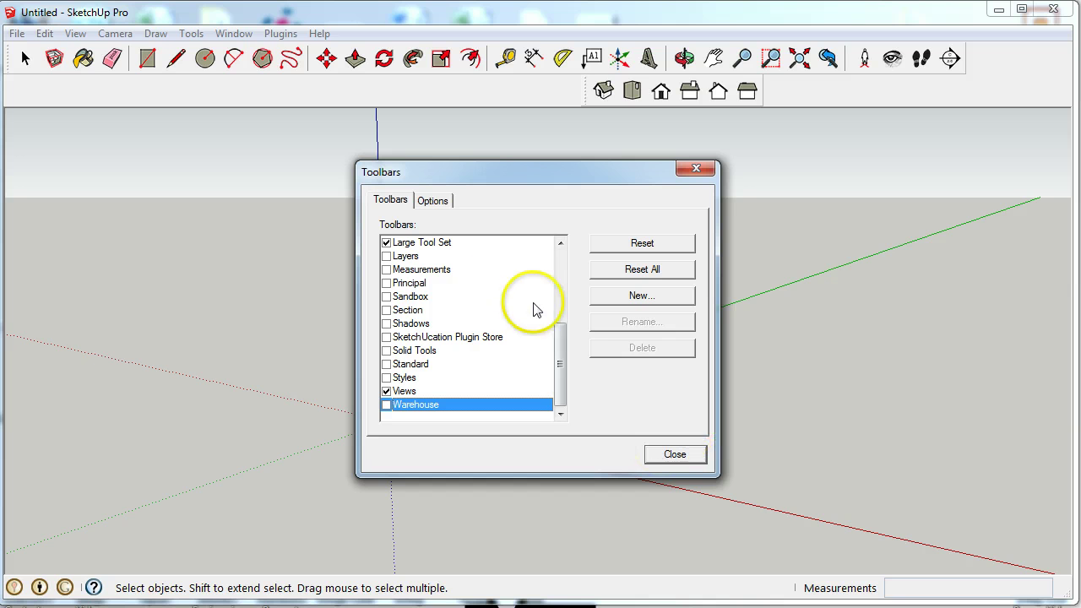
{"action": "left_click_drag", "start_coordinate": [562, 343], "coordinate": [562, 321]}
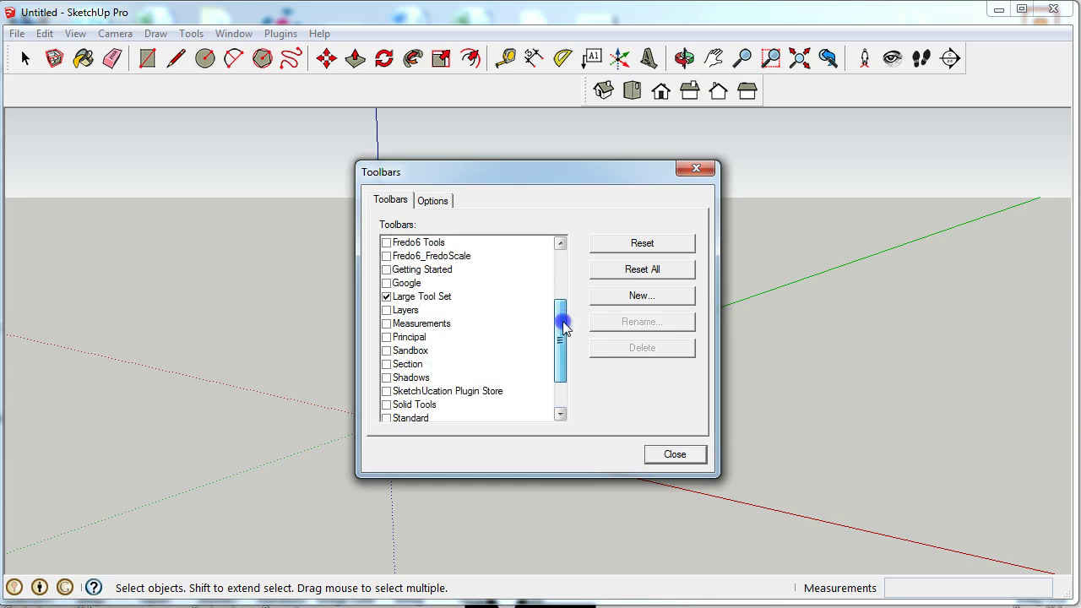
{"action": "left_click", "coordinate": [387, 269]}
{"action": "left_click", "coordinate": [387, 270]}
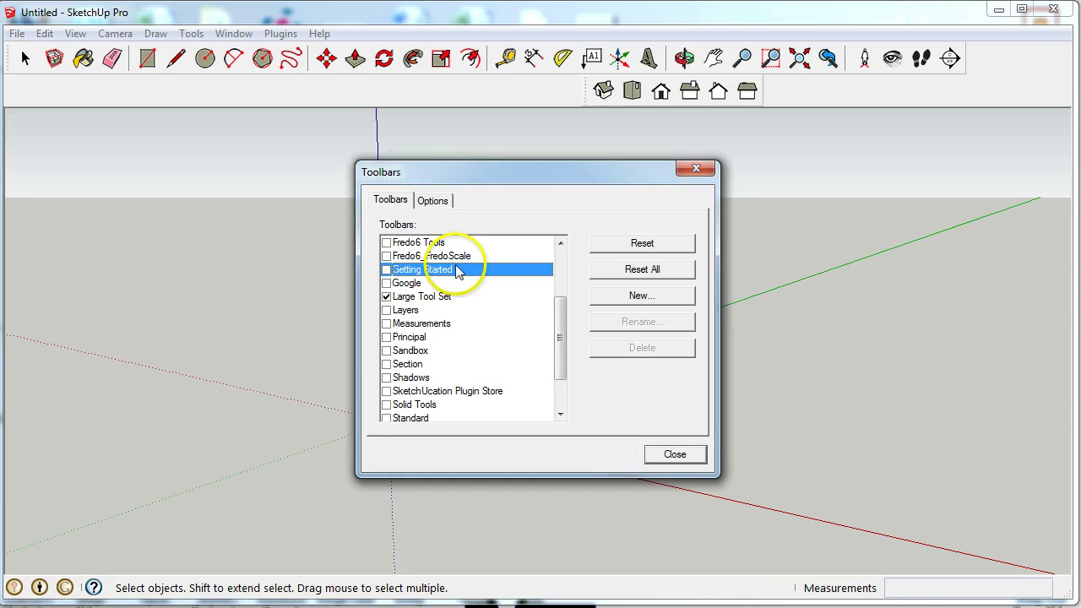
{"action": "left_click", "coordinate": [691, 173]}
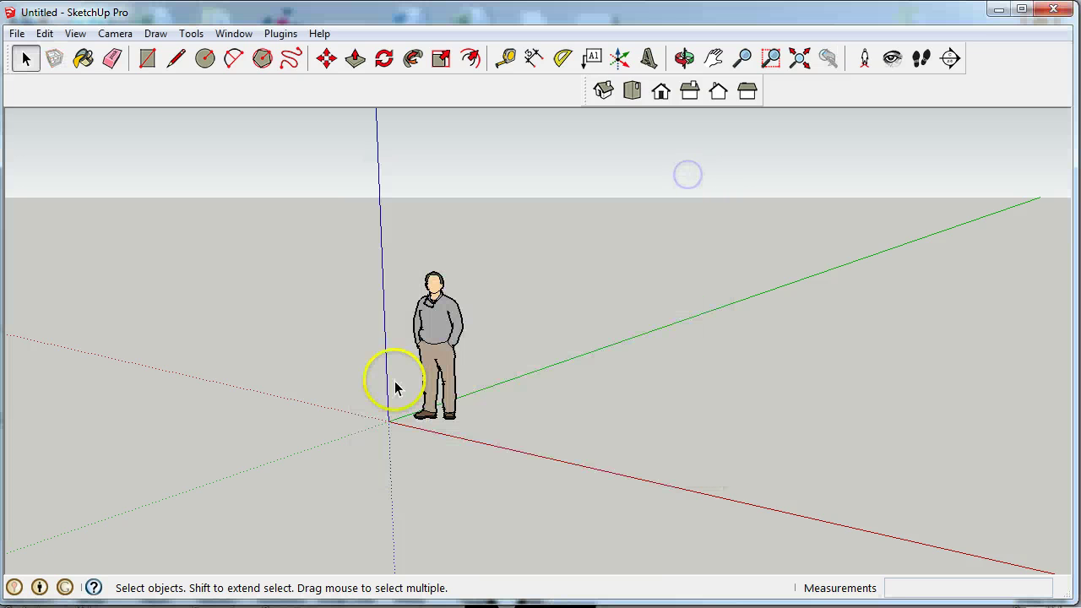
Step: Delete the default human figure at the origin and switch the camera to the Top view
{"action": "left_click", "coordinate": [426, 321]}
{"action": "key", "text": "Delete"}
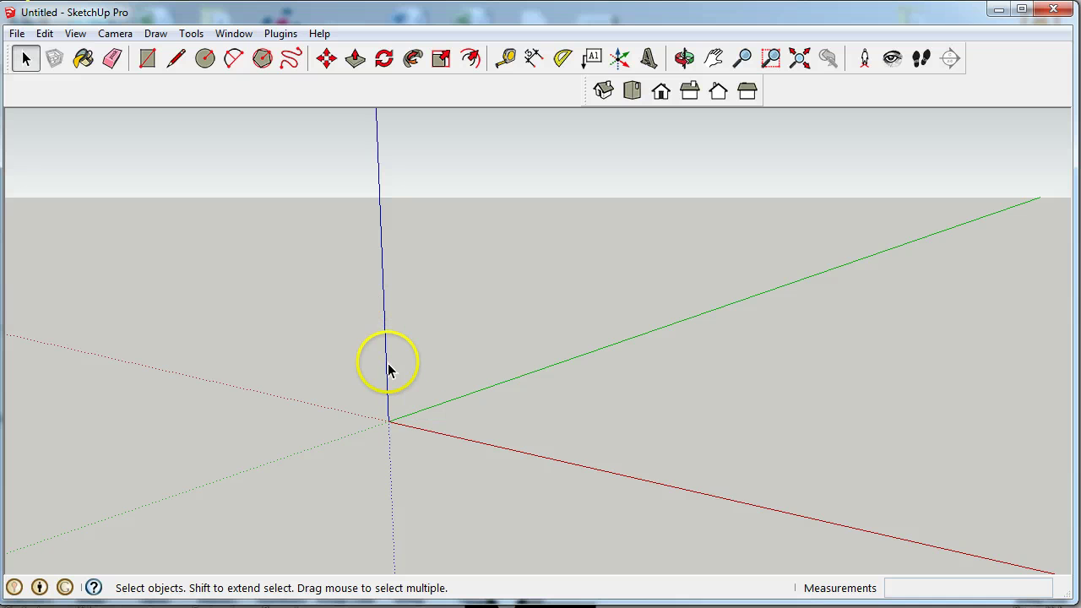
{"action": "left_click", "coordinate": [632, 92]}
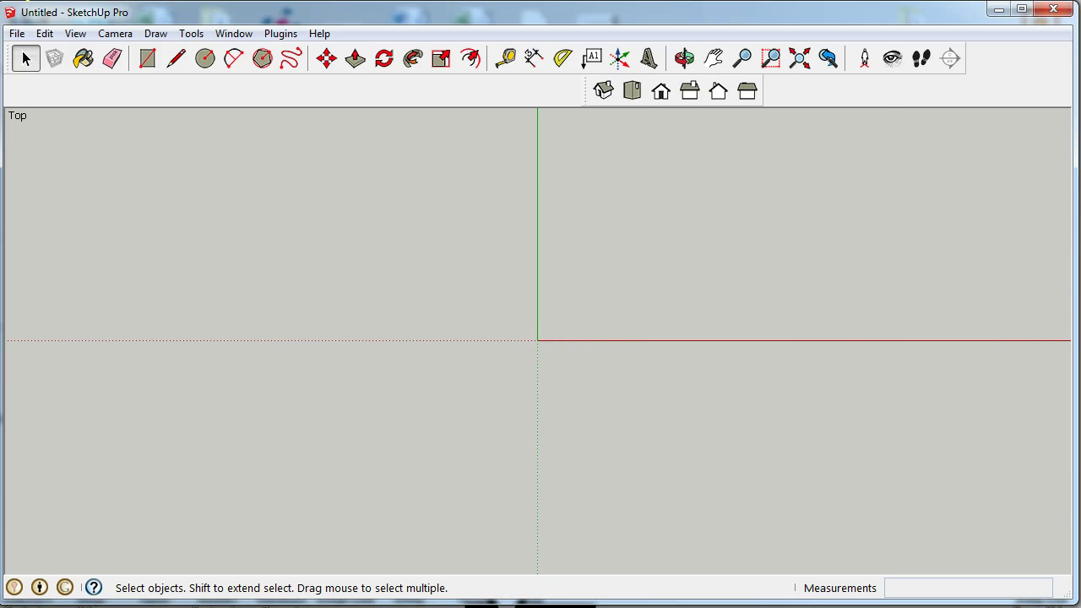
Step: Switch to LayOut and examine the width and leg dimensions at the base of the Creeper's front and side views
{"action": "left_click", "coordinate": [372, 607]}
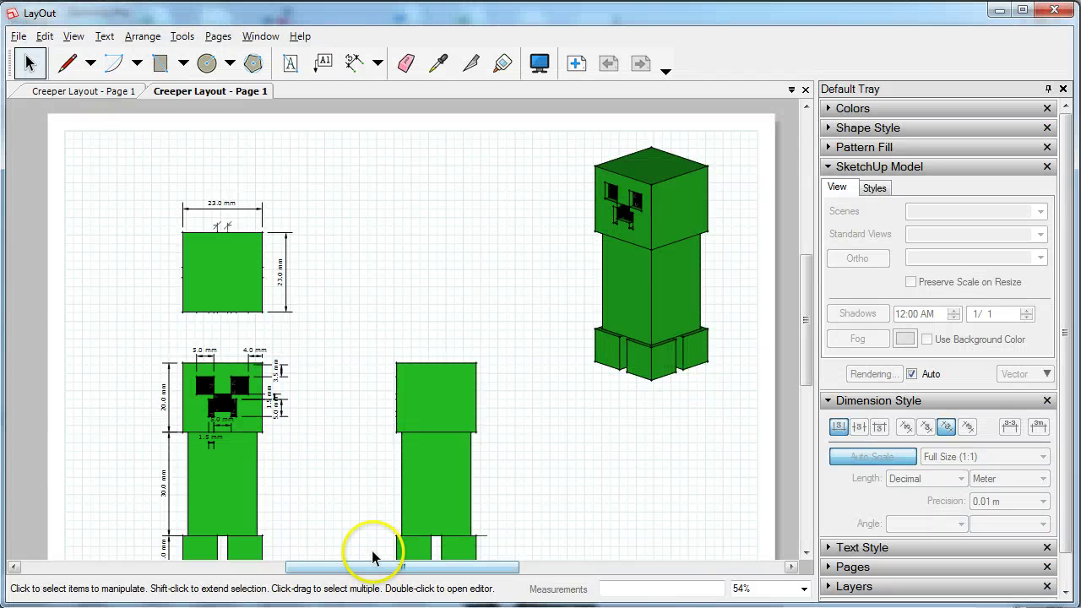
{"action": "scroll", "coordinate": [377, 450], "scroll_direction": "down", "scroll_amount": 3}
{"action": "scroll", "coordinate": [369, 381], "scroll_direction": "up", "scroll_amount": 1}
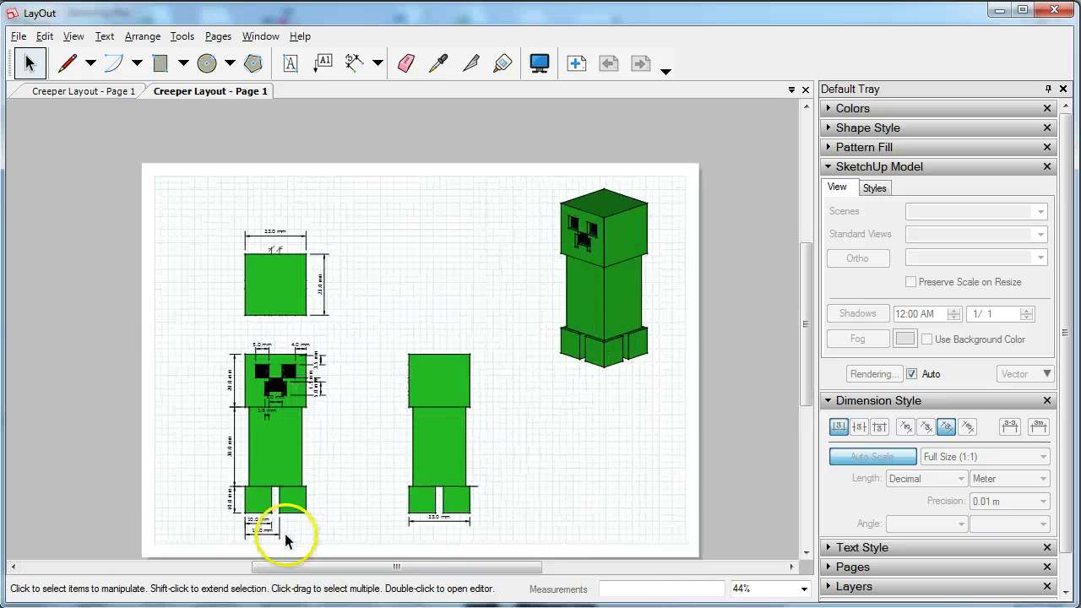
{"action": "scroll", "coordinate": [284, 533], "scroll_direction": "up", "scroll_amount": 4}
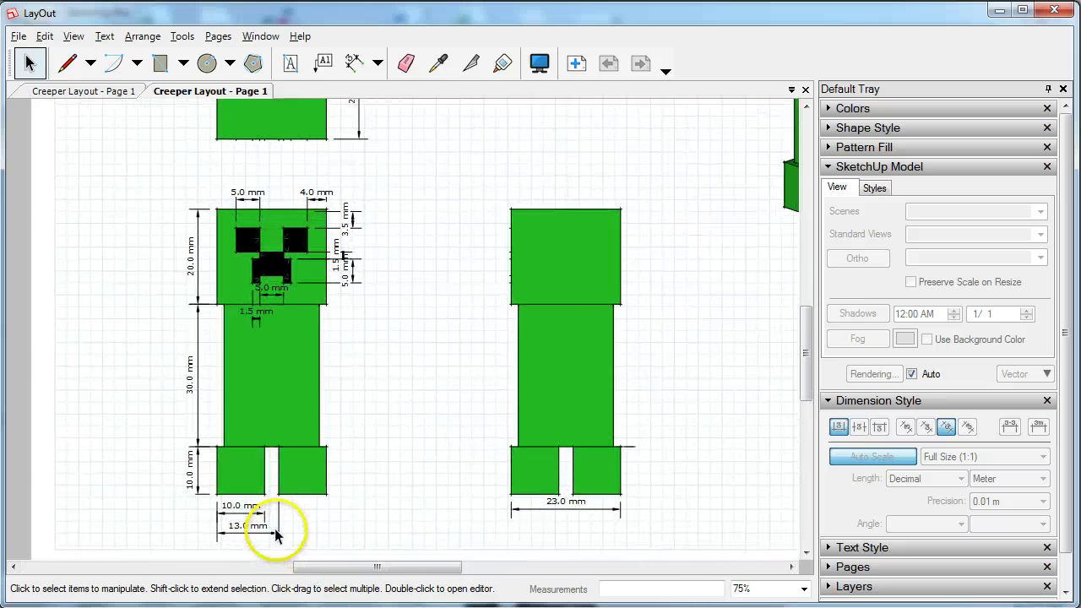
{"action": "scroll", "coordinate": [313, 442], "scroll_direction": "down", "scroll_amount": 3}
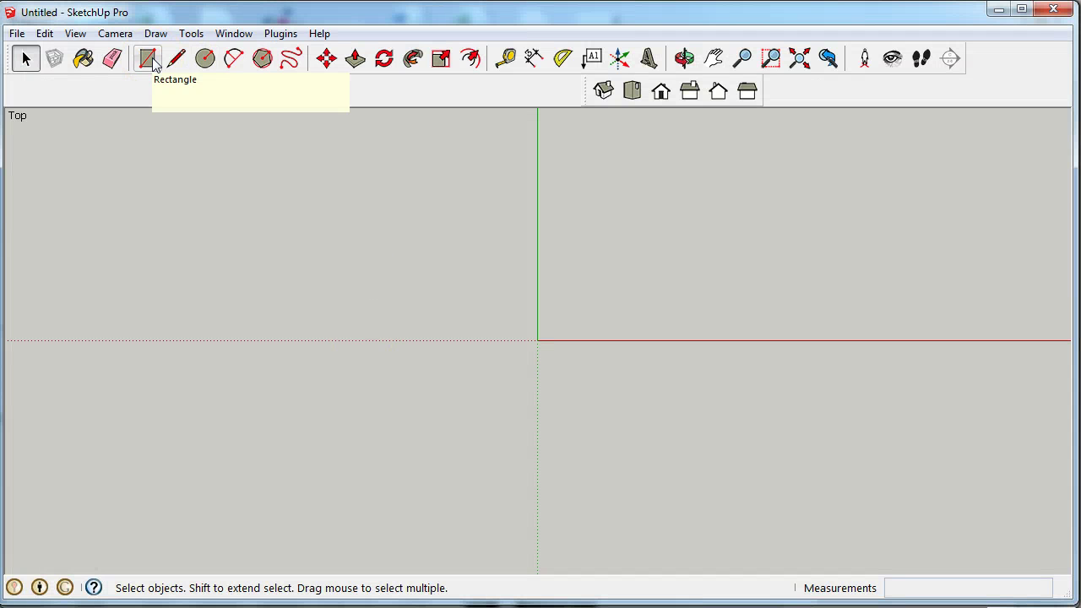
Step: In SketchUp, draw a 23 by 23 mm square from the origin and fit it to the view
{"action": "left_click", "coordinate": [152, 64]}
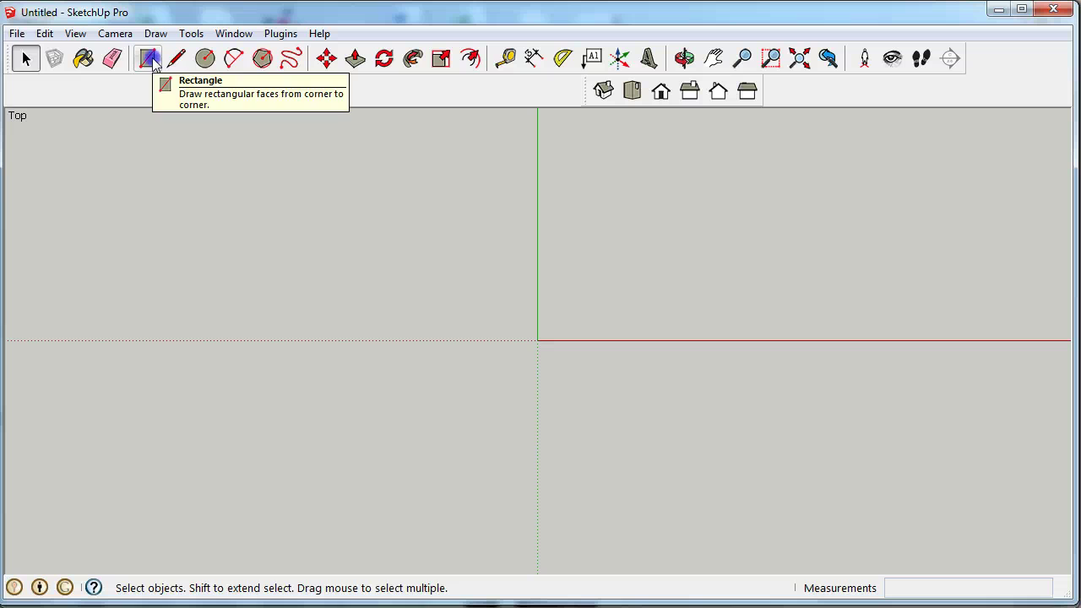
{"action": "left_click", "coordinate": [537, 340]}
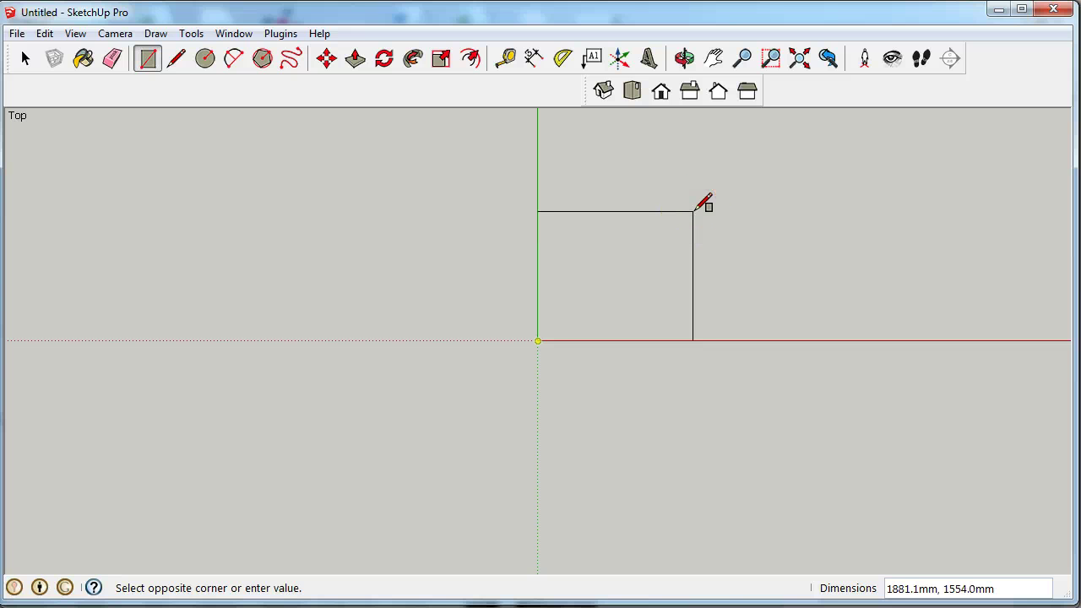
{"action": "type", "text": "23,23"}
{"action": "key", "text": "Escape"}
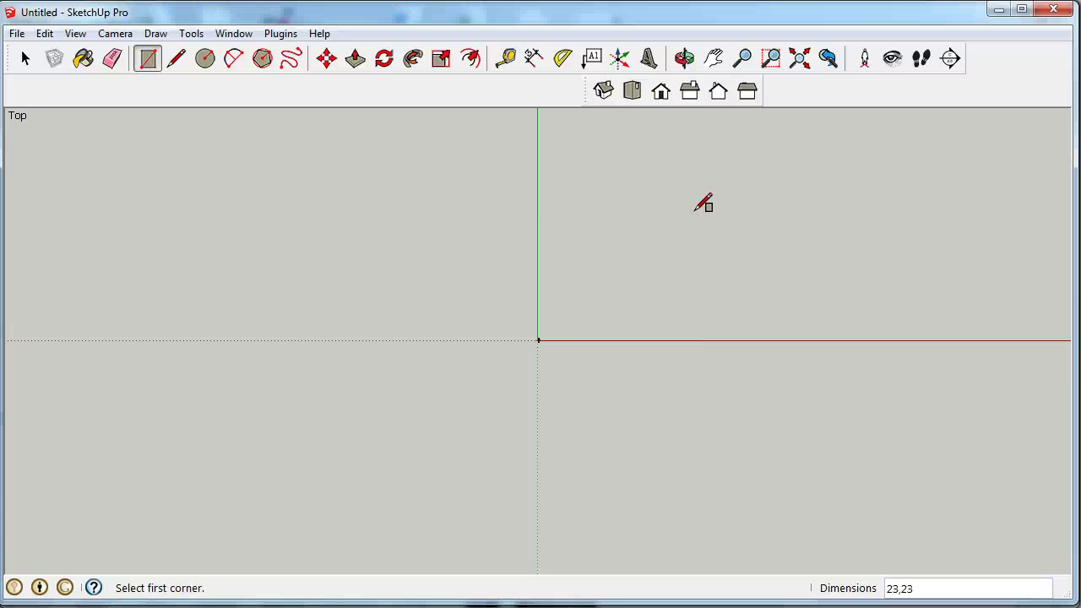
{"action": "left_click", "coordinate": [798, 59]}
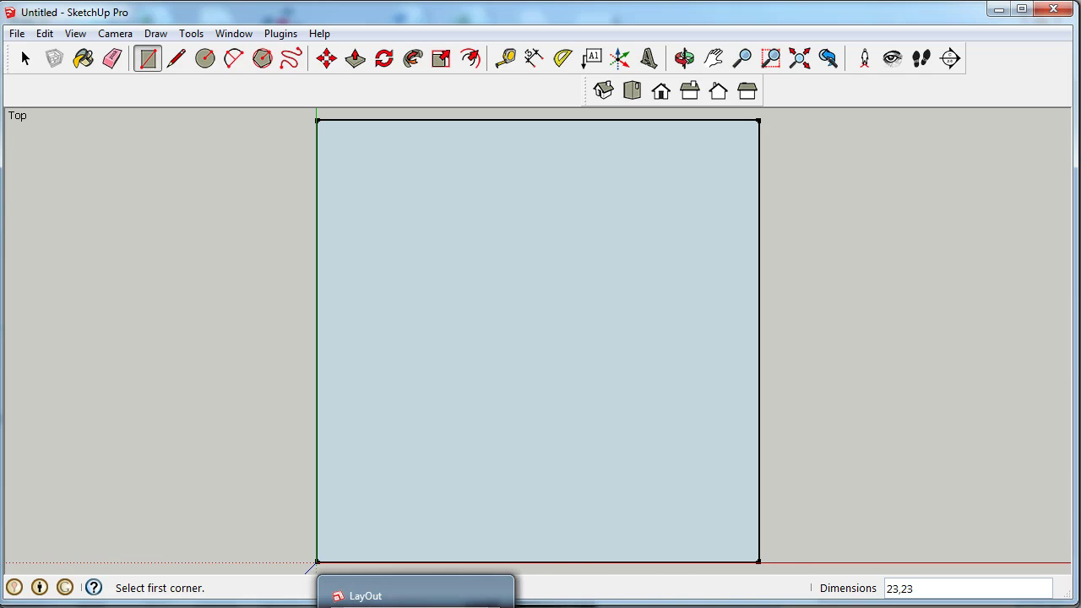
Step: Draw a 10 by 10 mm leg square inside the upper-left corner of the large square
{"action": "left_click", "coordinate": [415, 607]}
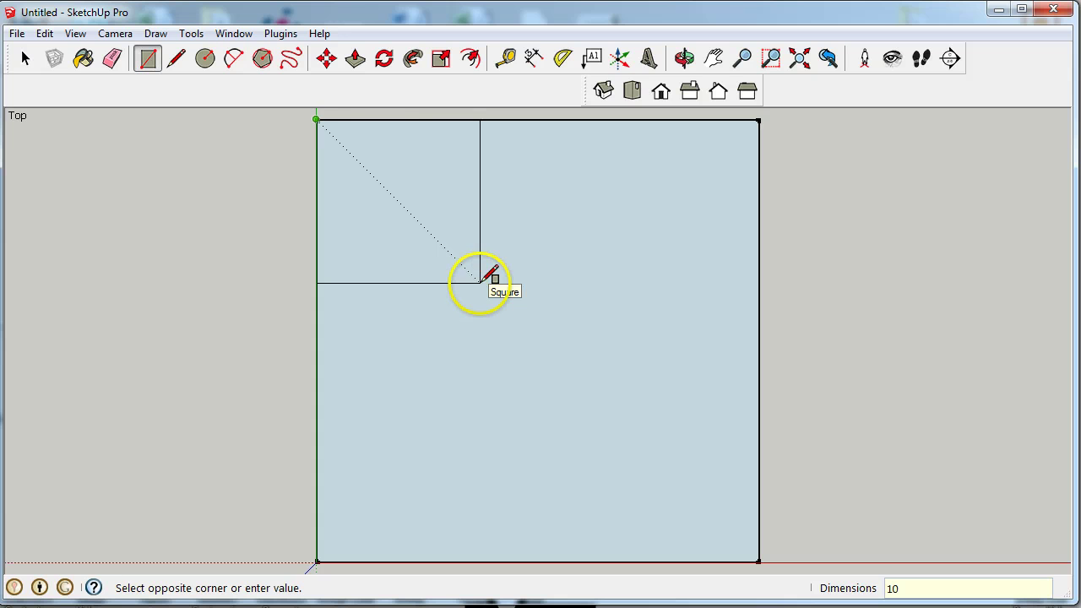
{"action": "key", "text": "Return"}
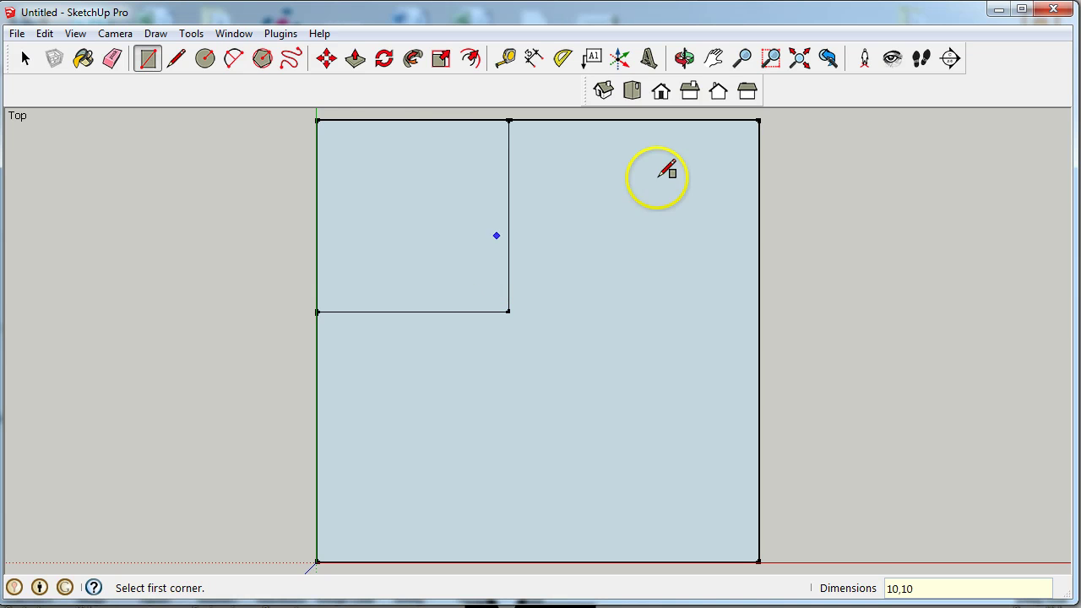
Step: Draw 10 by 10 mm leg squares inside the three remaining corners of the large square
{"action": "left_click", "coordinate": [759, 119]}
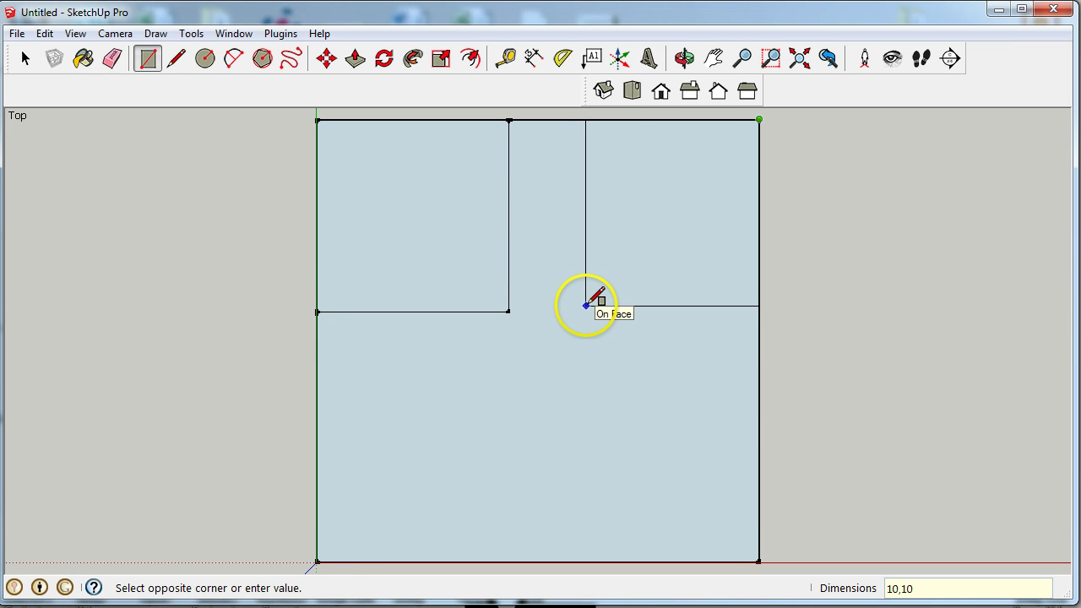
{"action": "key", "text": "Return"}
{"action": "left_click", "coordinate": [323, 556]}
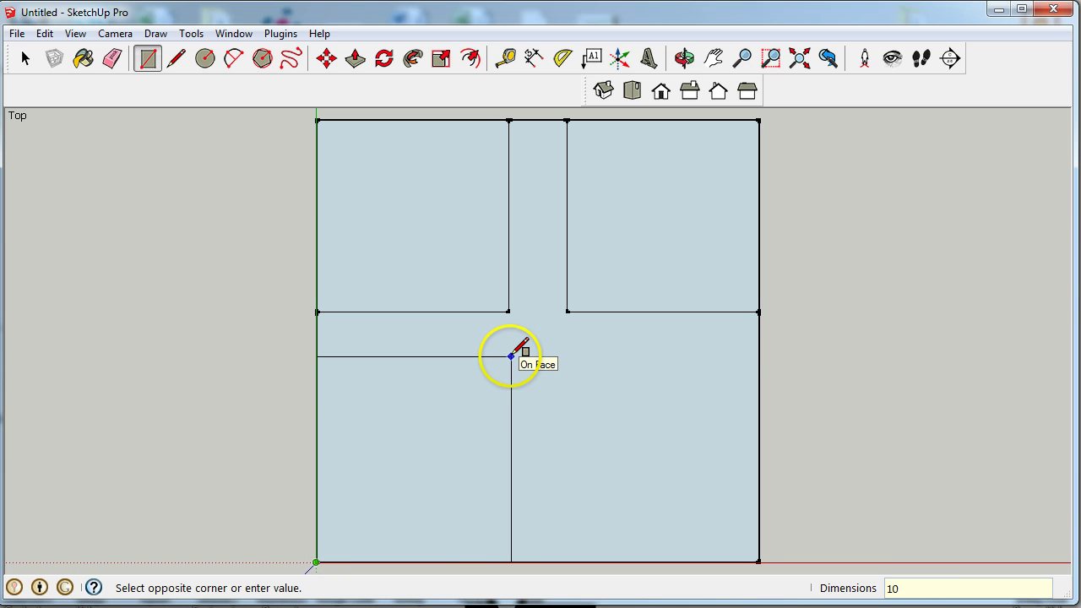
{"action": "type", "text": "10,10"}
{"action": "key", "text": "Return"}
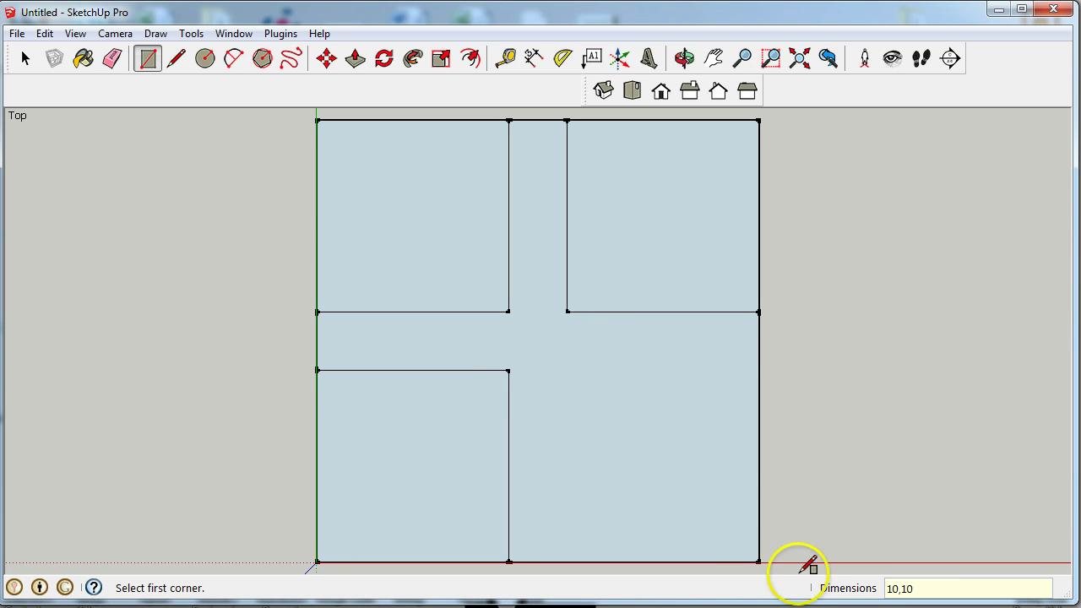
{"action": "left_click", "coordinate": [759, 561]}
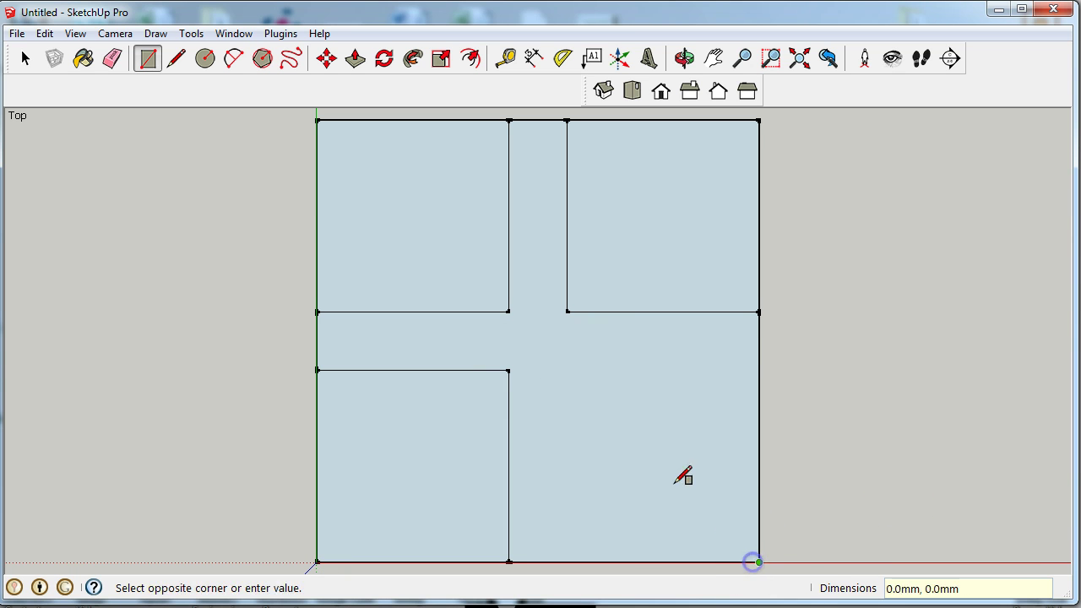
{"action": "left_click", "coordinate": [566, 370]}
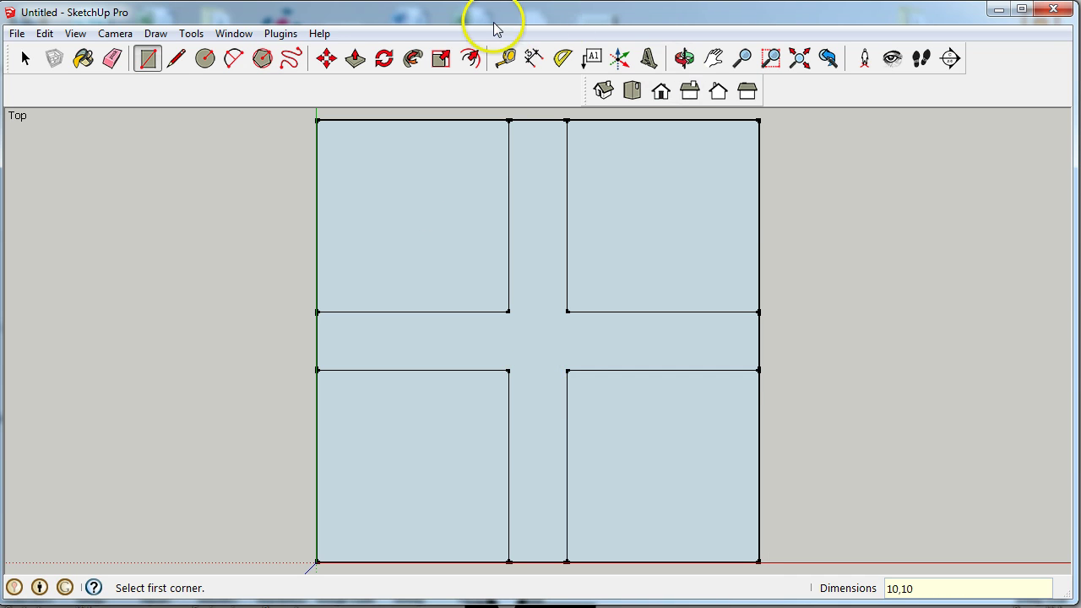
Step: Erase the large square's edge segments connecting the four leg squares and switch to the isometric view
{"action": "key", "text": "e"}
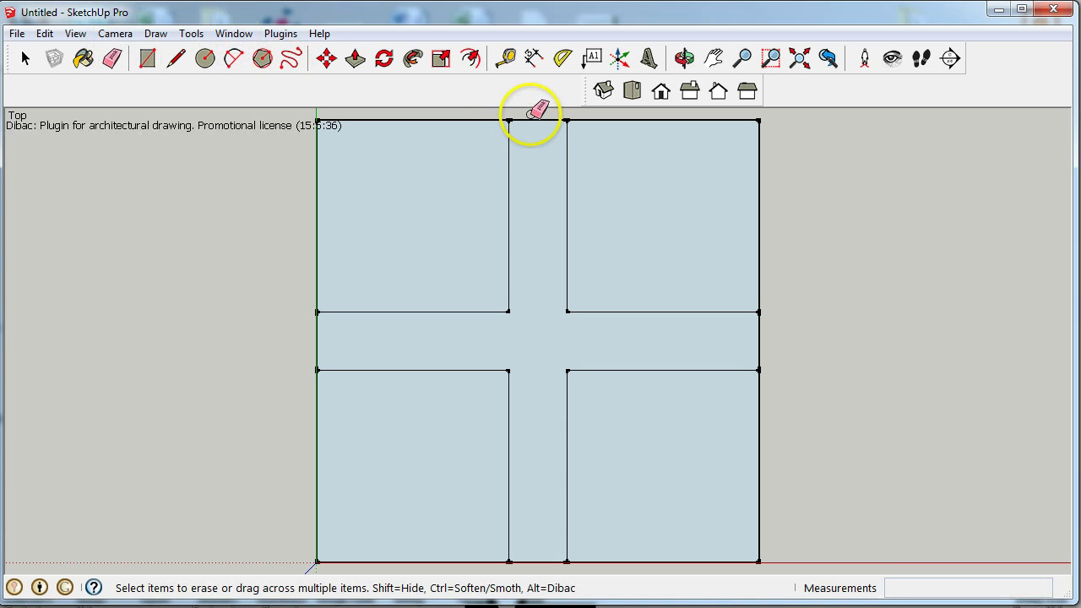
{"action": "left_click", "coordinate": [532, 122]}
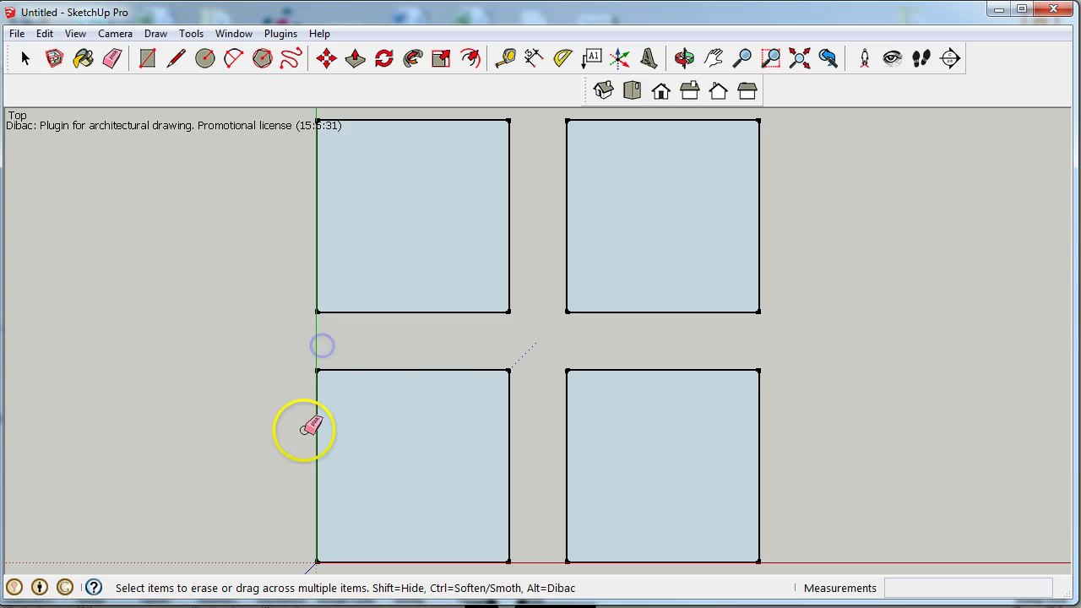
{"action": "left_click", "coordinate": [602, 89]}
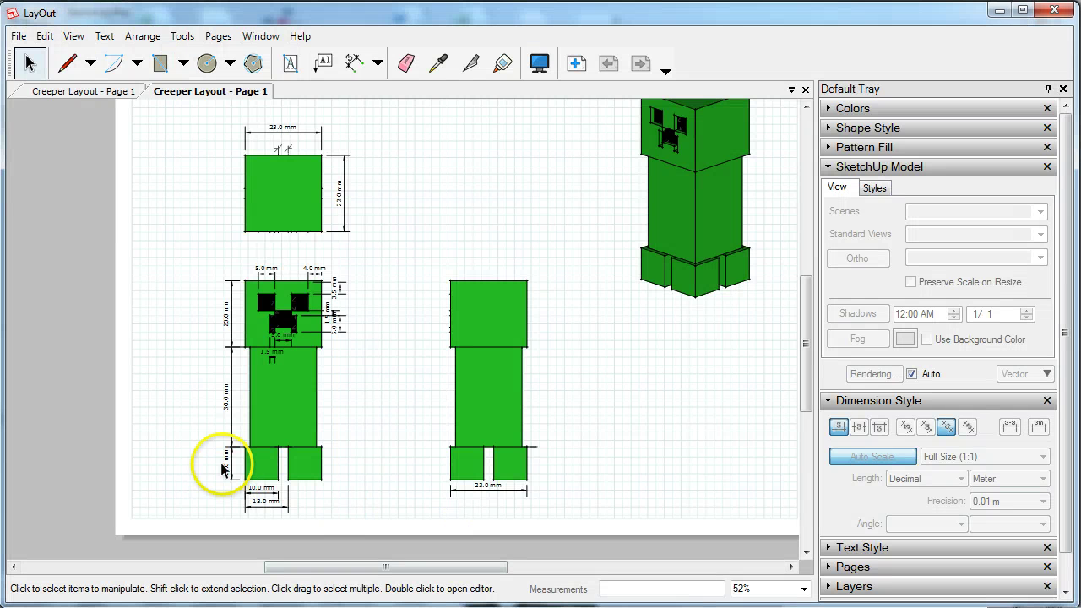
Step: Check the leg height in LayOut's front view and, in SketchUp, pull the leg square at the origin up 10 mm
{"action": "scroll", "coordinate": [229, 475], "scroll_direction": "up", "scroll_amount": 4}
{"action": "scroll", "coordinate": [228, 476], "scroll_direction": "up", "scroll_amount": 1}
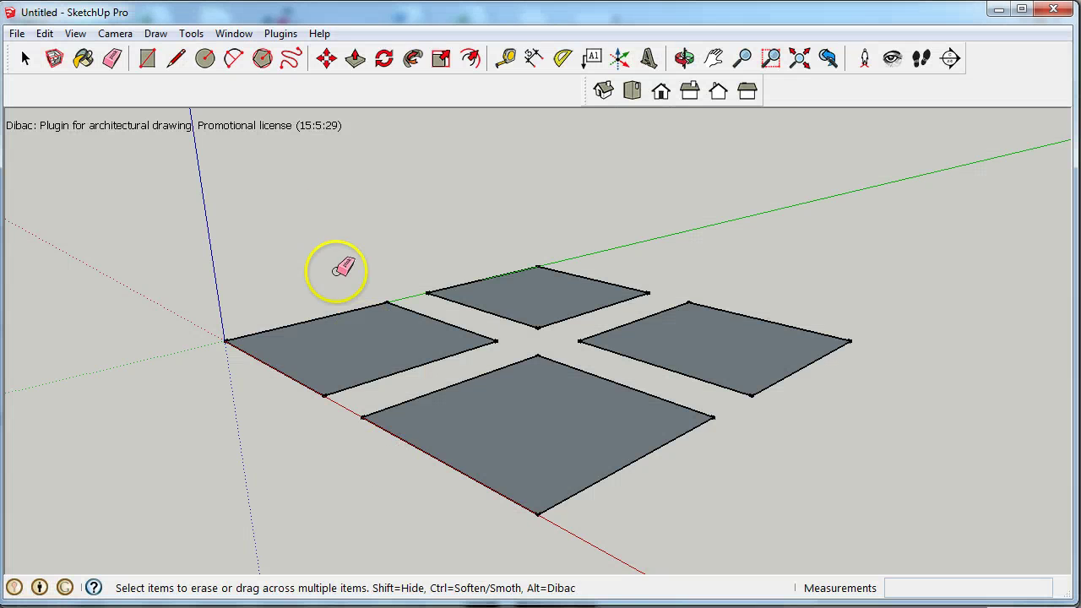
{"action": "left_click", "coordinate": [355, 58]}
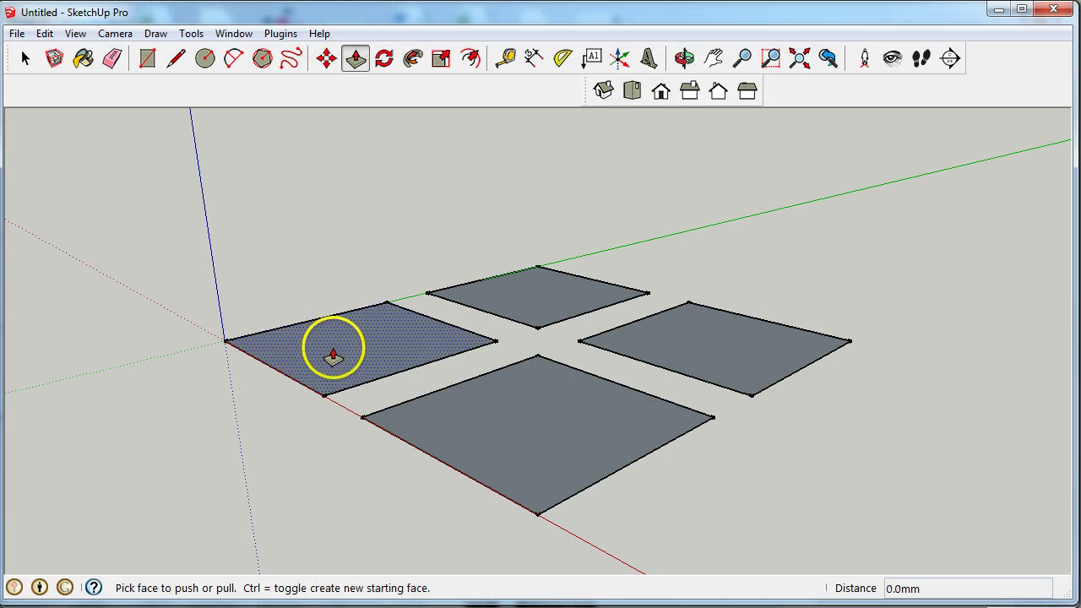
{"action": "left_click_drag", "start_coordinate": [326, 361], "coordinate": [311, 230]}
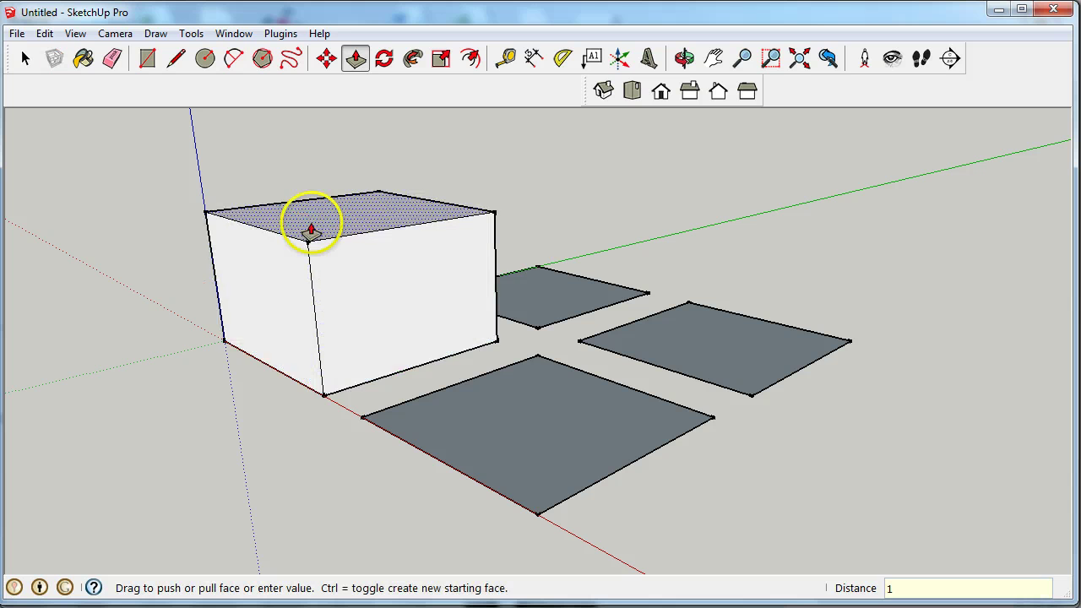
{"action": "type", "text": "10"}
{"action": "key", "text": "Return"}
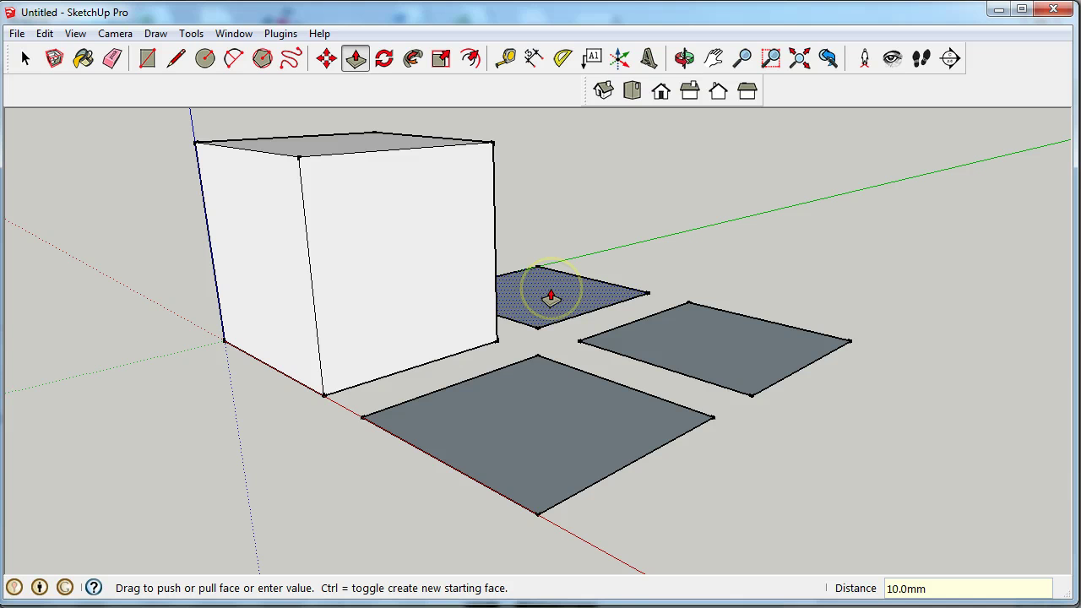
Step: Pull the other three leg squares up to the same height as the first leg
{"action": "left_click_drag", "start_coordinate": [550, 296], "coordinate": [383, 159]}
{"action": "left_click_drag", "start_coordinate": [681, 352], "coordinate": [430, 150]}
{"action": "left_click_drag", "start_coordinate": [599, 362], "coordinate": [279, 162]}
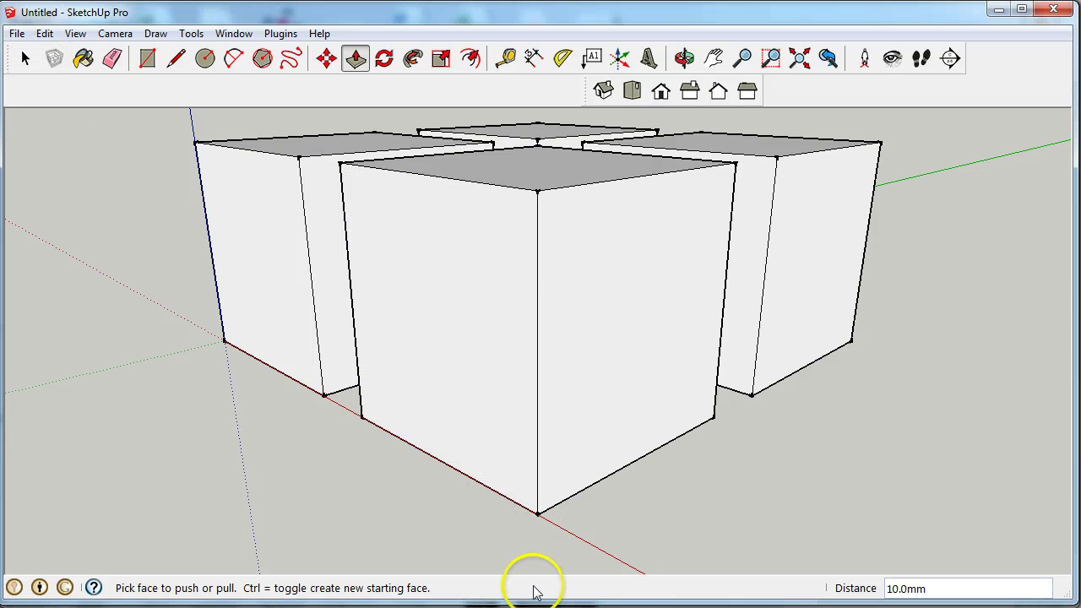
Step: Switch to the Top view, select all four legs and explode them
{"action": "scroll", "coordinate": [530, 541], "scroll_direction": "down", "scroll_amount": 1}
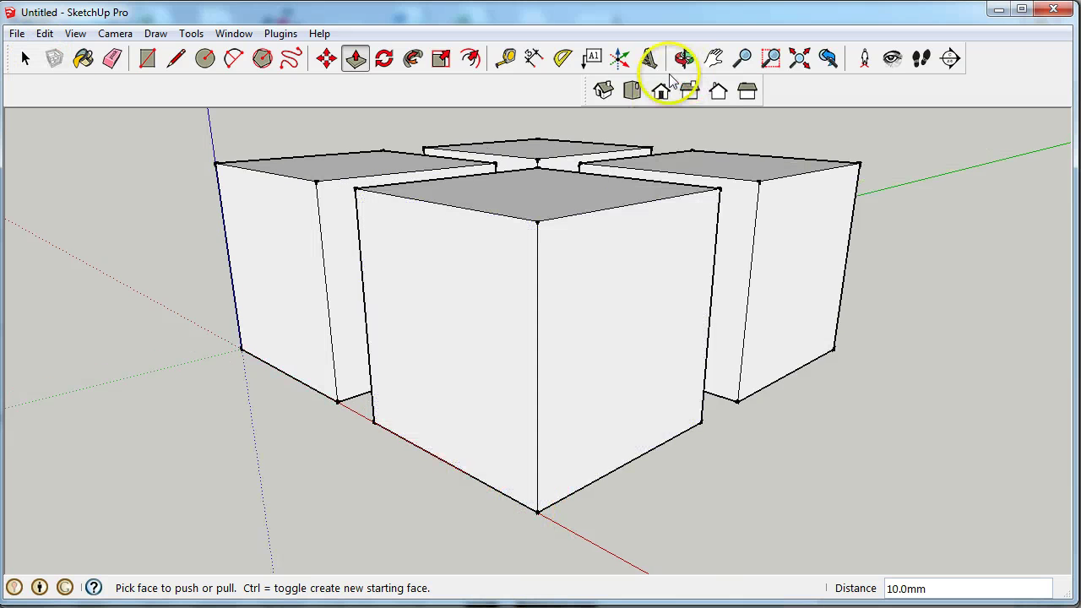
{"action": "left_click", "coordinate": [634, 91]}
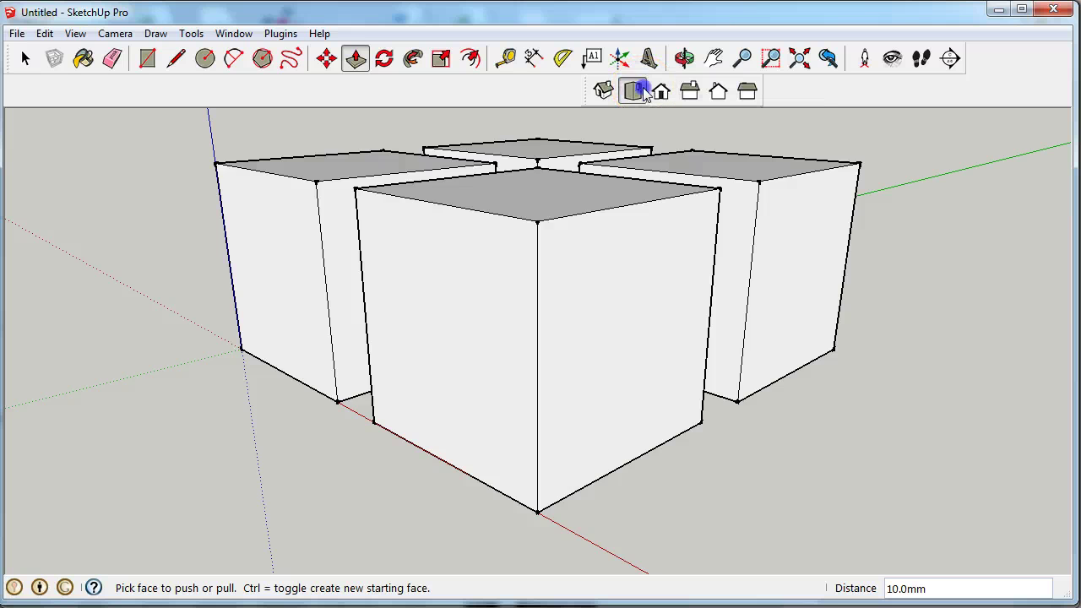
{"action": "key", "text": "t"}
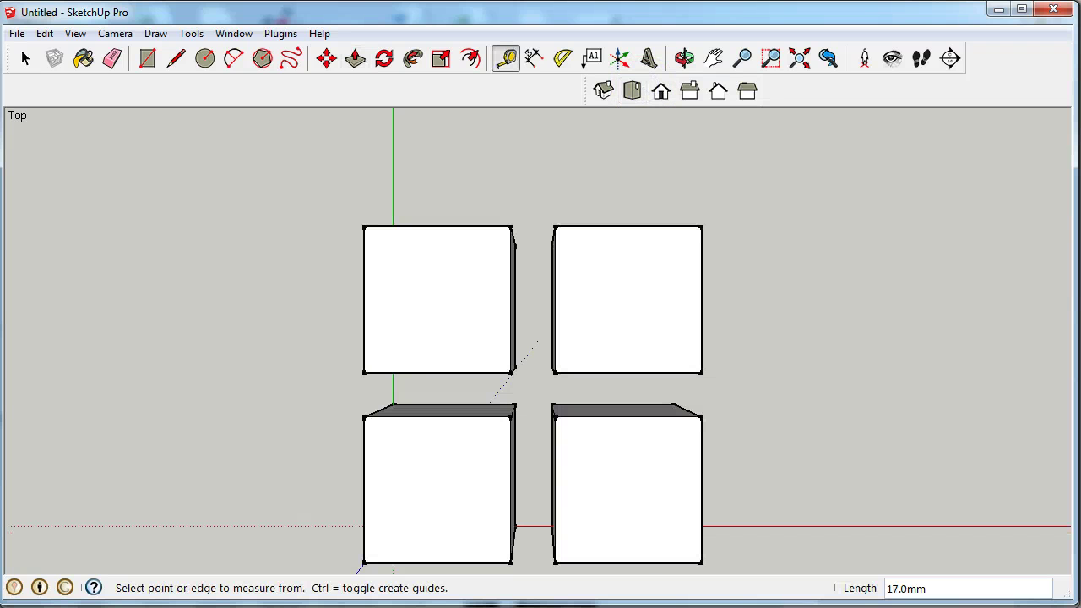
{"action": "left_click", "coordinate": [25, 57]}
{"action": "left_click_drag", "start_coordinate": [324, 178], "coordinate": [779, 600]}
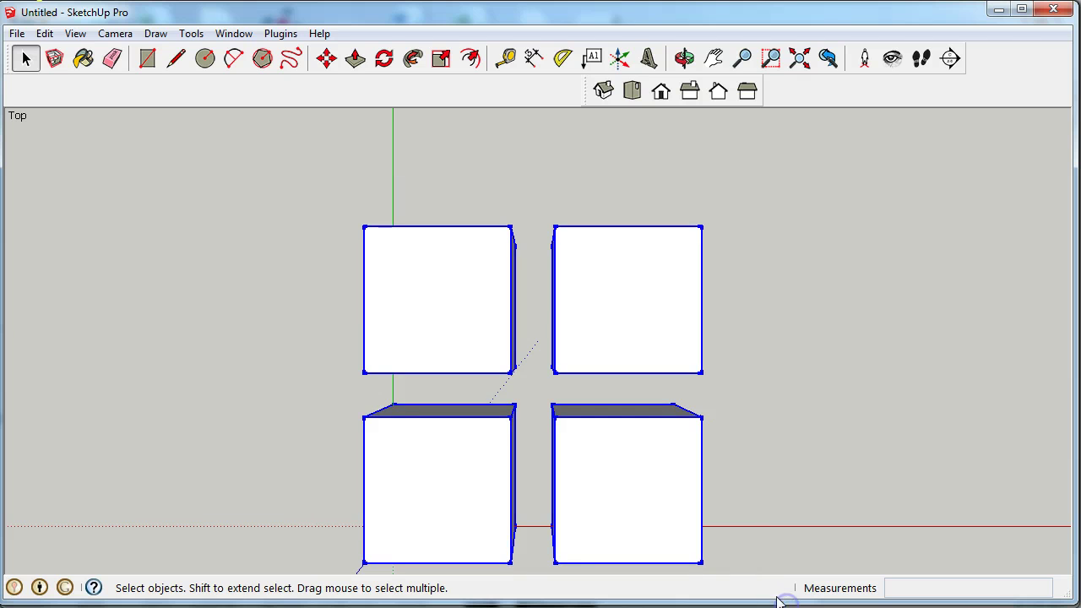
{"action": "right_click", "coordinate": [654, 481]}
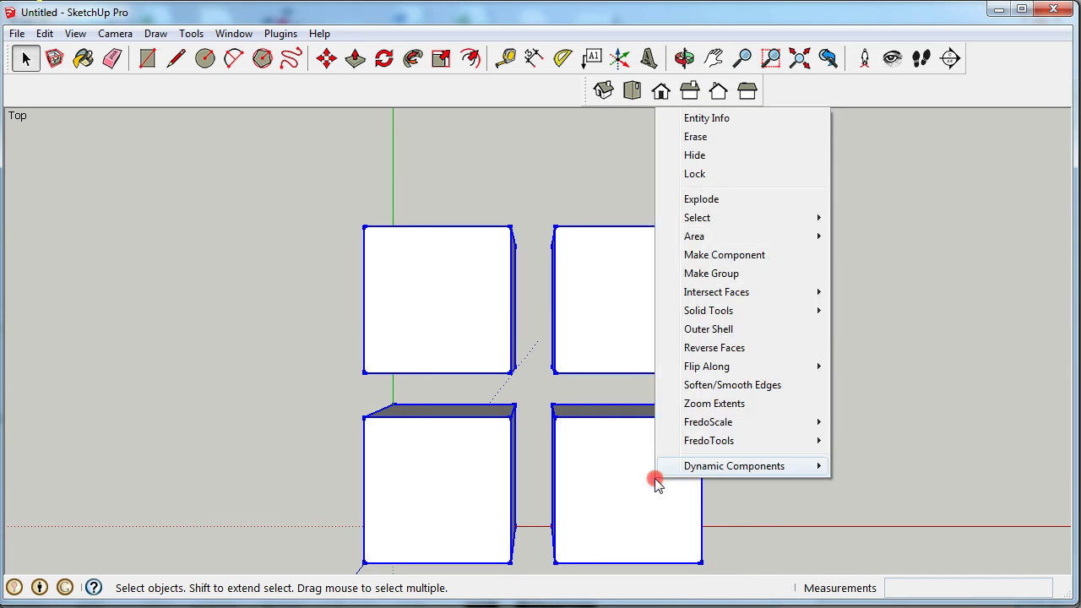
{"action": "left_click", "coordinate": [719, 199]}
{"action": "left_click", "coordinate": [927, 279]}
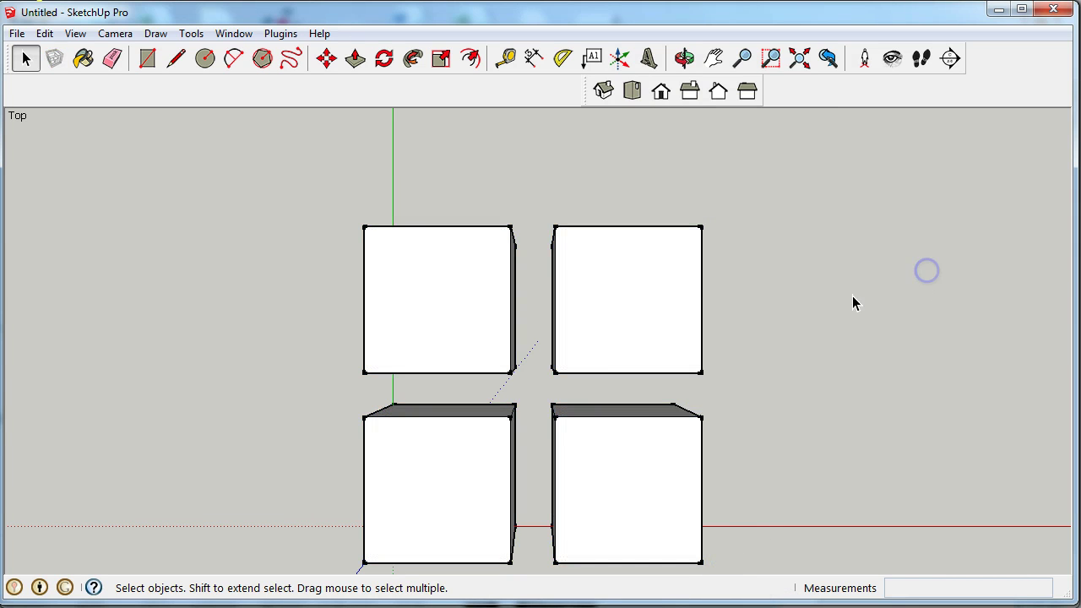
Step: Turn the two rear legs, away from the red axis, into separate components with the default settings
{"action": "left_click", "coordinate": [435, 278]}
{"action": "right_click", "coordinate": [434, 274]}
{"action": "left_click", "coordinate": [494, 402]}
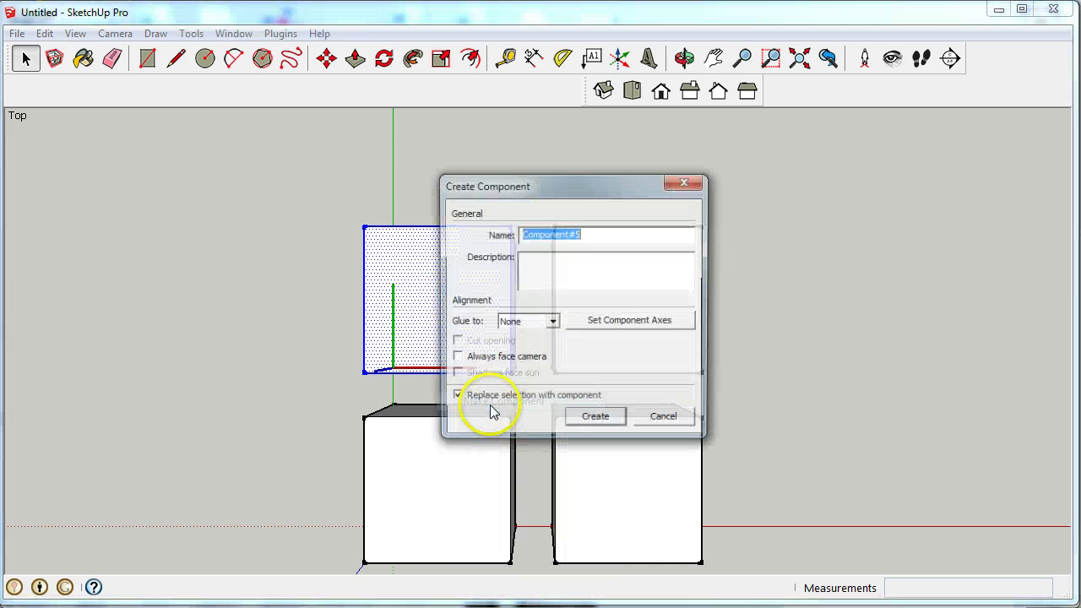
{"action": "left_click", "coordinate": [581, 416]}
{"action": "left_click", "coordinate": [599, 287]}
{"action": "right_click", "coordinate": [601, 287]}
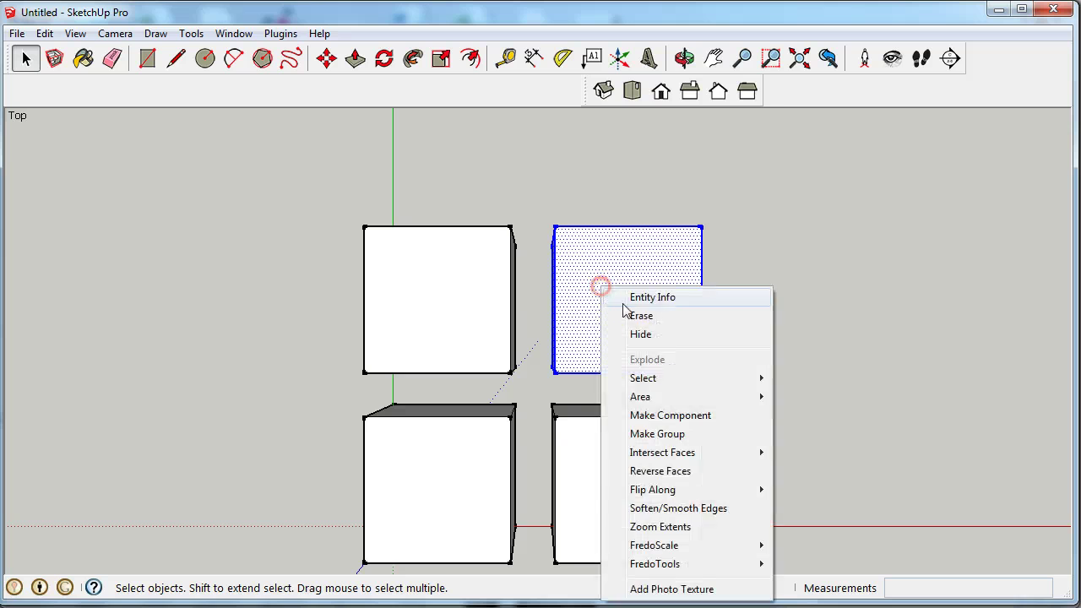
{"action": "left_click", "coordinate": [671, 414]}
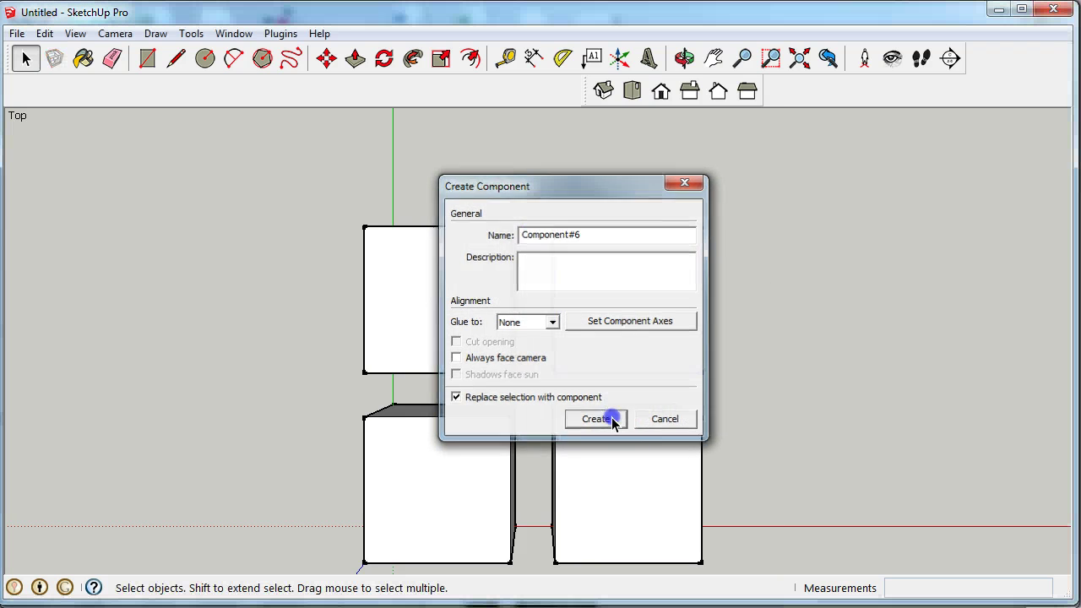
{"action": "left_click", "coordinate": [613, 418]}
Step: Turn the two front legs, along the red axis, into separate components with the default settings
{"action": "left_click", "coordinate": [475, 466]}
{"action": "right_click", "coordinate": [478, 463]}
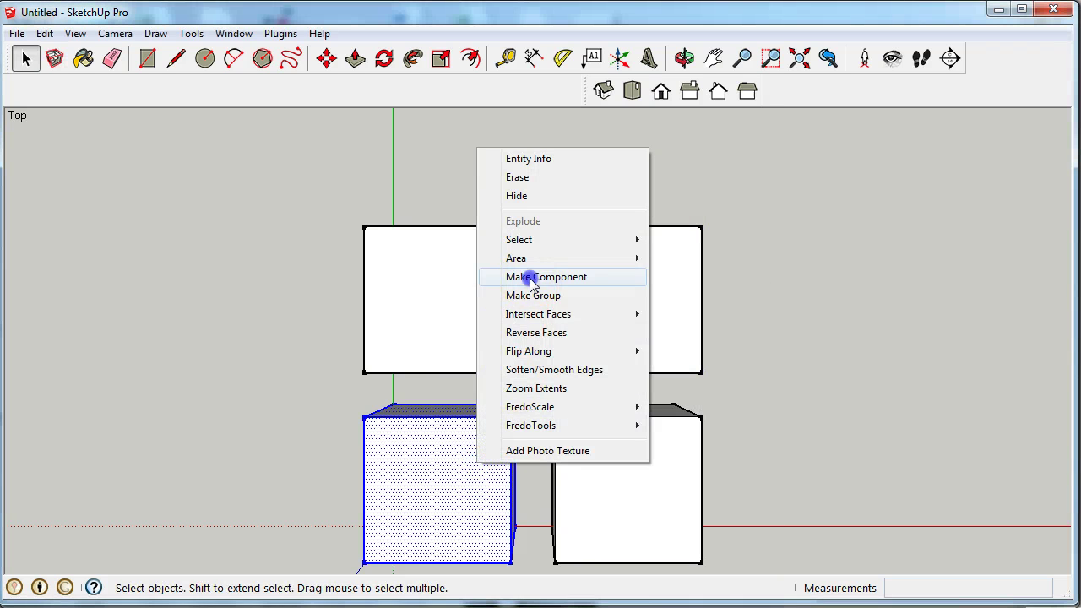
{"action": "left_click", "coordinate": [519, 276]}
{"action": "left_click", "coordinate": [607, 421]}
{"action": "left_click", "coordinate": [602, 456]}
{"action": "right_click", "coordinate": [603, 456]}
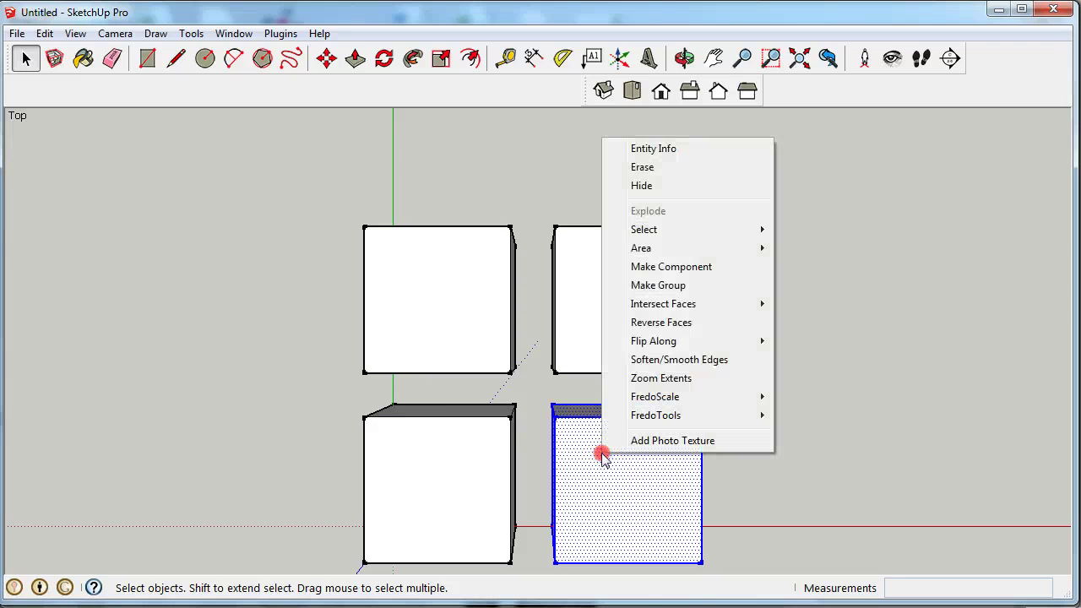
{"action": "left_click", "coordinate": [621, 267]}
{"action": "left_click", "coordinate": [624, 419]}
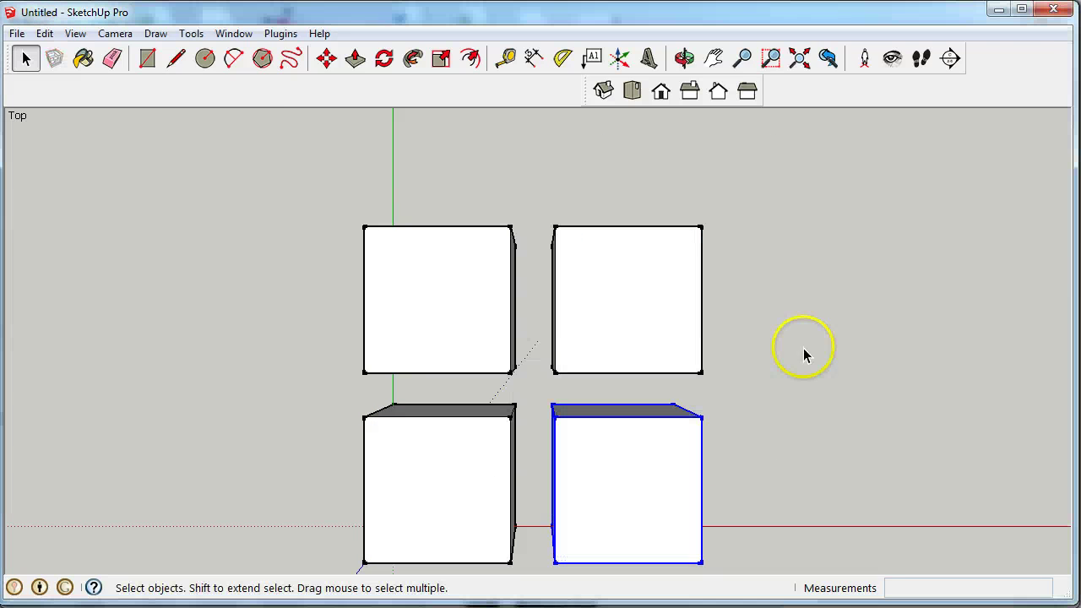
{"action": "left_click", "coordinate": [806, 347]}
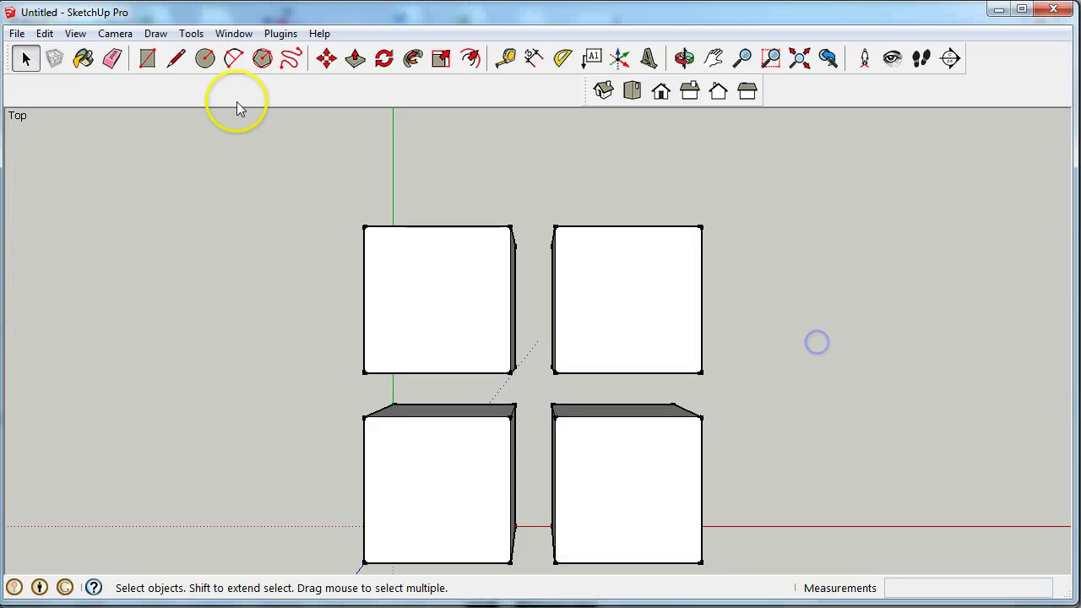
Step: Draw a 23 by 23 mm square across the tops of the four legs between opposite outer corners
{"action": "left_click", "coordinate": [148, 57]}
{"action": "left_click", "coordinate": [363, 226]}
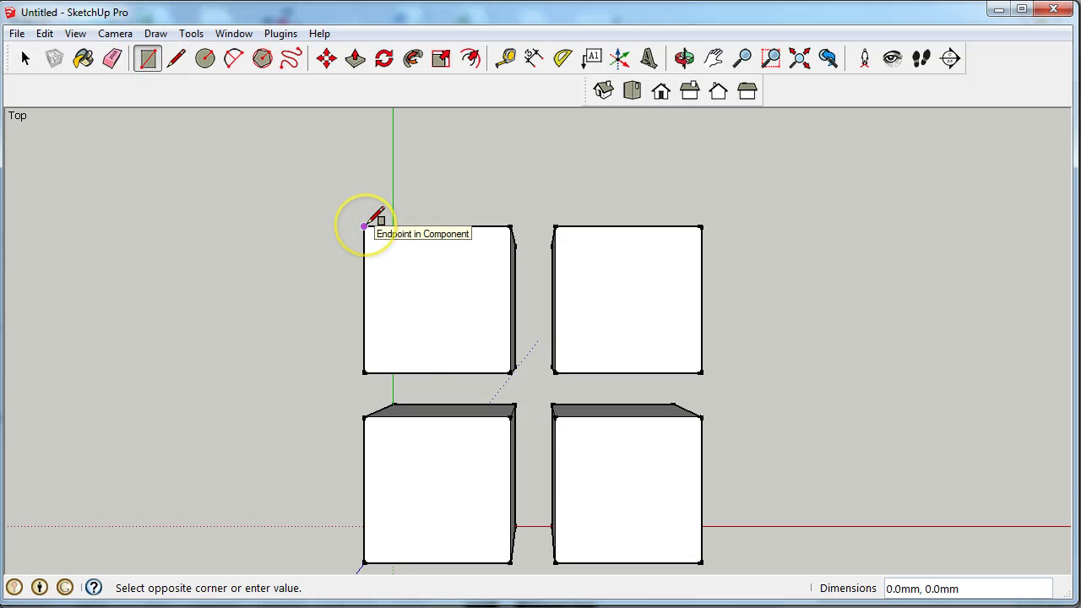
{"action": "left_click", "coordinate": [701, 563]}
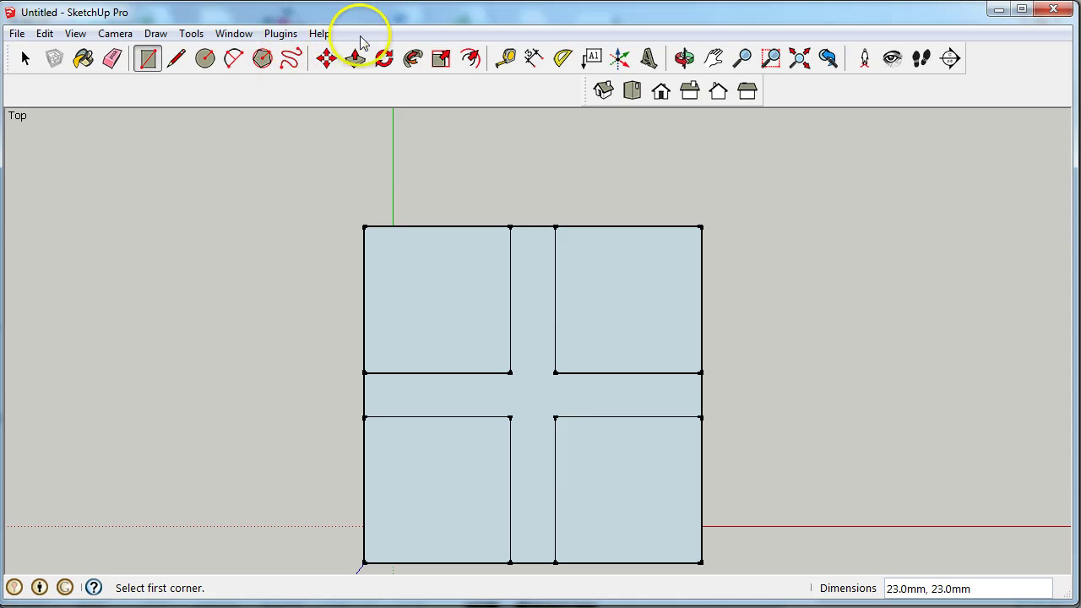
Step: Offset the edges of the square on top of the legs 1.5 mm inward
{"action": "left_click", "coordinate": [470, 57]}
{"action": "left_click", "coordinate": [374, 410]}
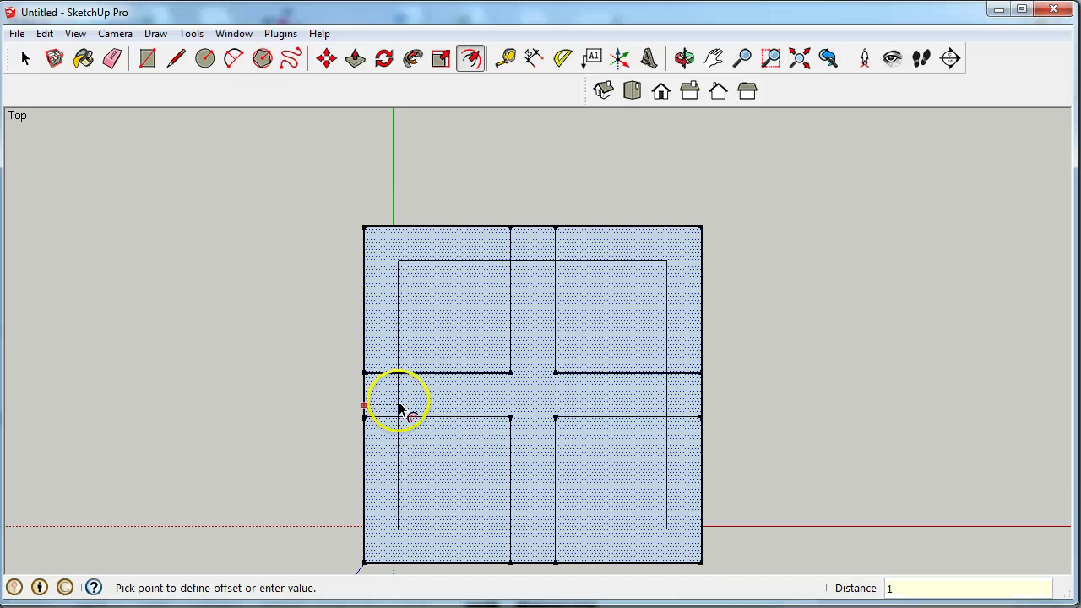
{"action": "type", "text": "1.5"}
{"action": "key", "text": "Return"}
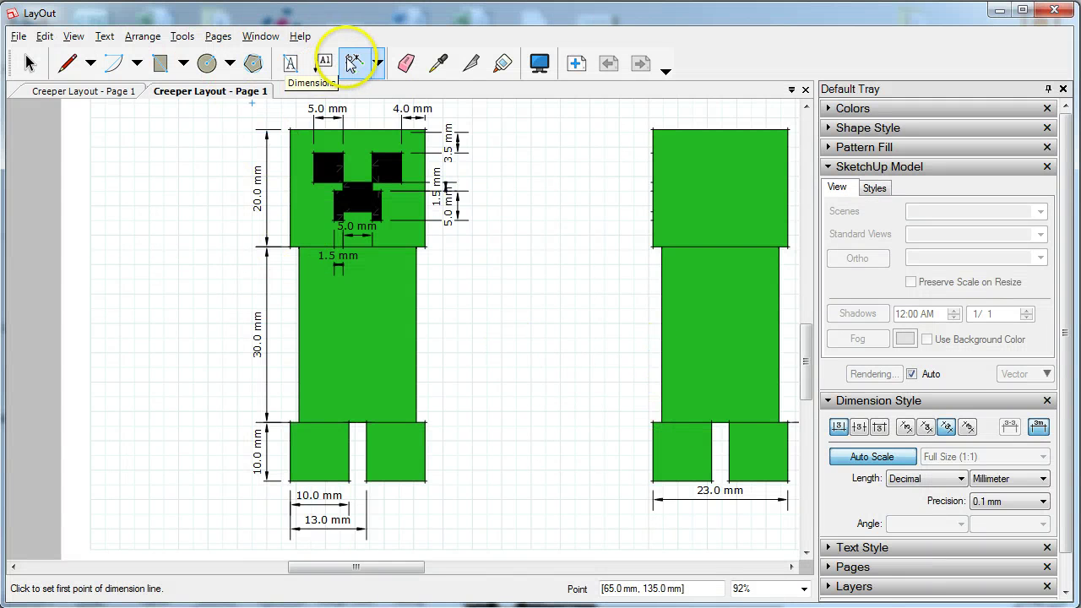
Step: In LayOut, measure the body's width between its lower corners in the side view
{"action": "left_click", "coordinate": [661, 425]}
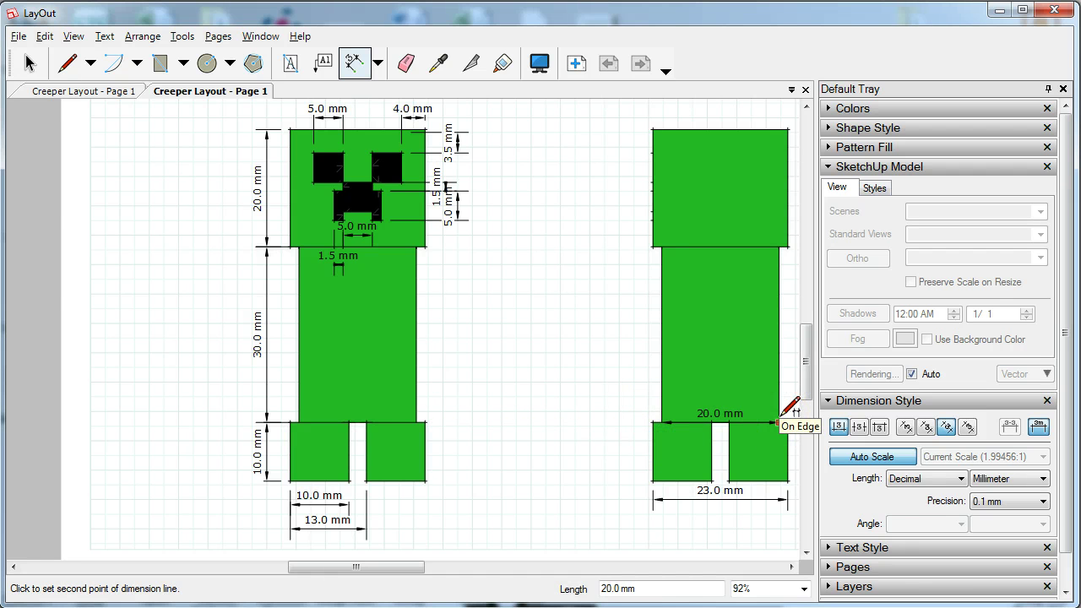
{"action": "left_click", "coordinate": [779, 420]}
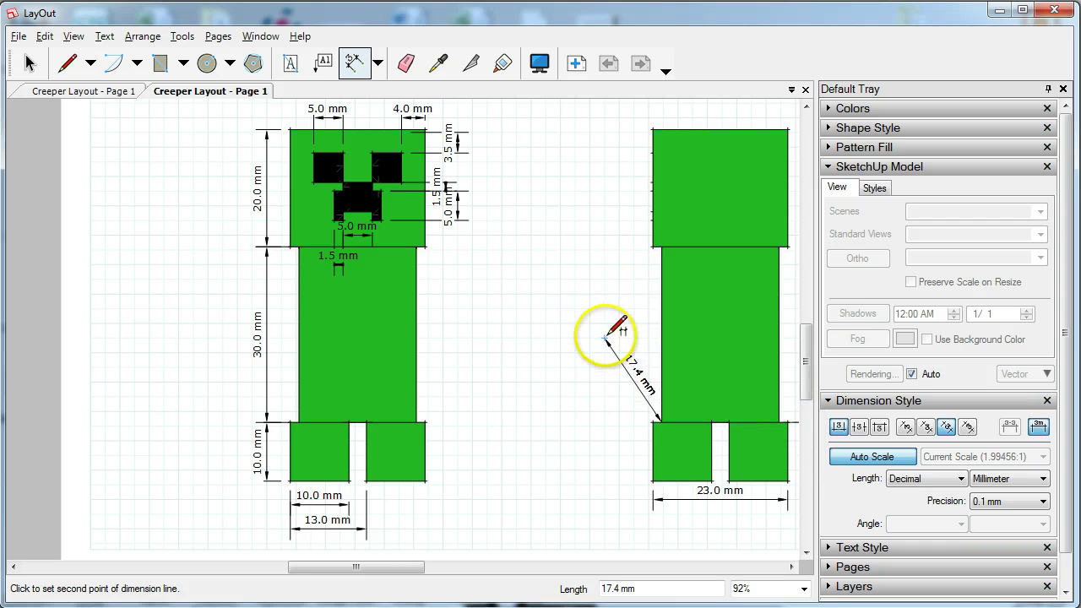
{"action": "key", "text": "Escape"}
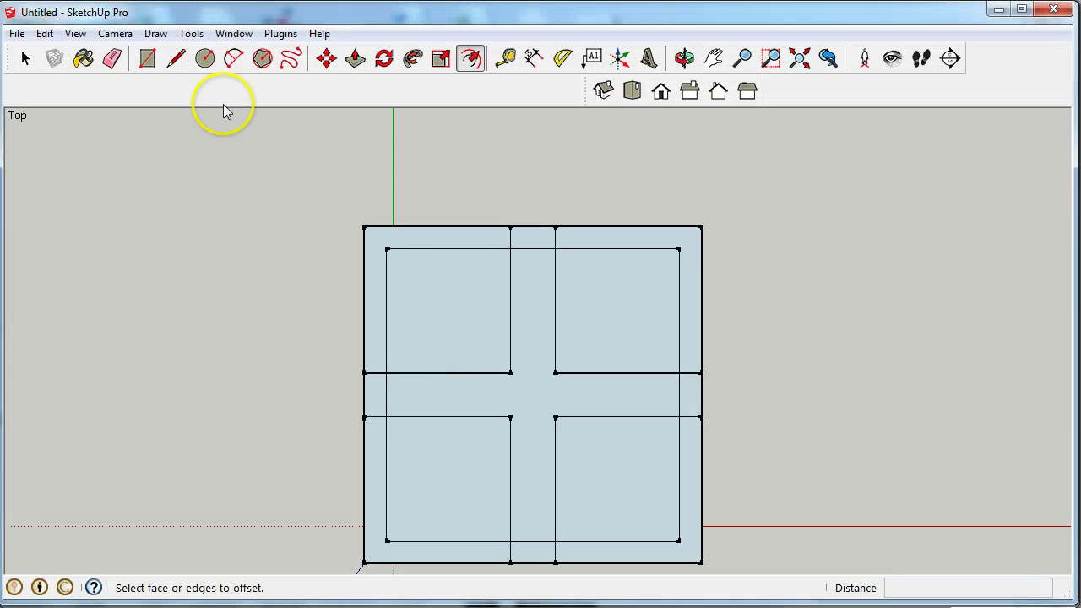
Step: Erase the outer edges of the 23 mm square where they bridge the gaps between the four legs
{"action": "left_click", "coordinate": [112, 57]}
{"action": "left_click", "coordinate": [371, 394]}
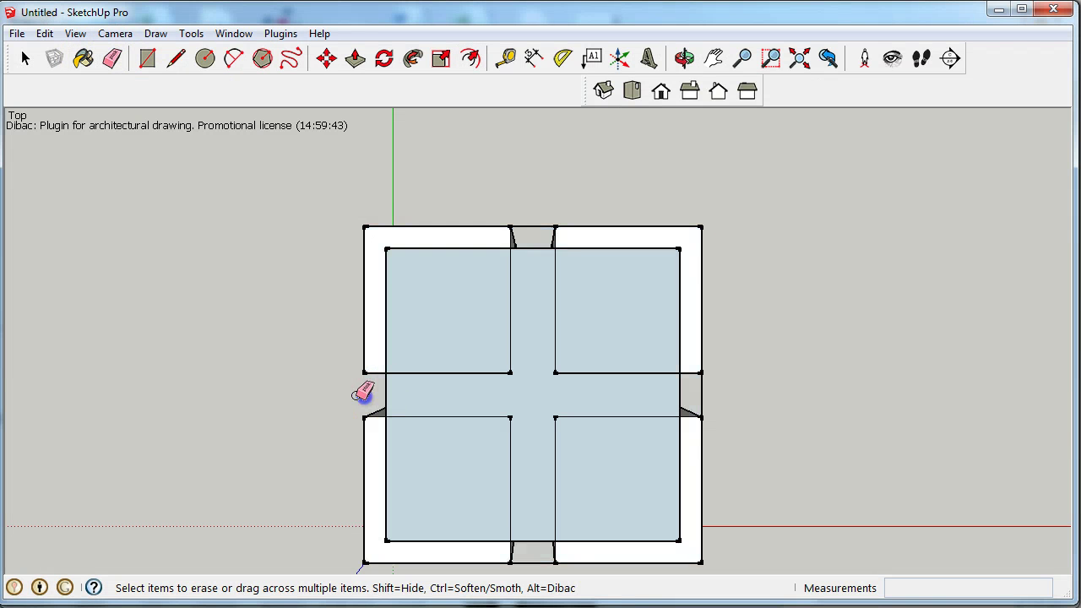
{"action": "left_click", "coordinate": [536, 233]}
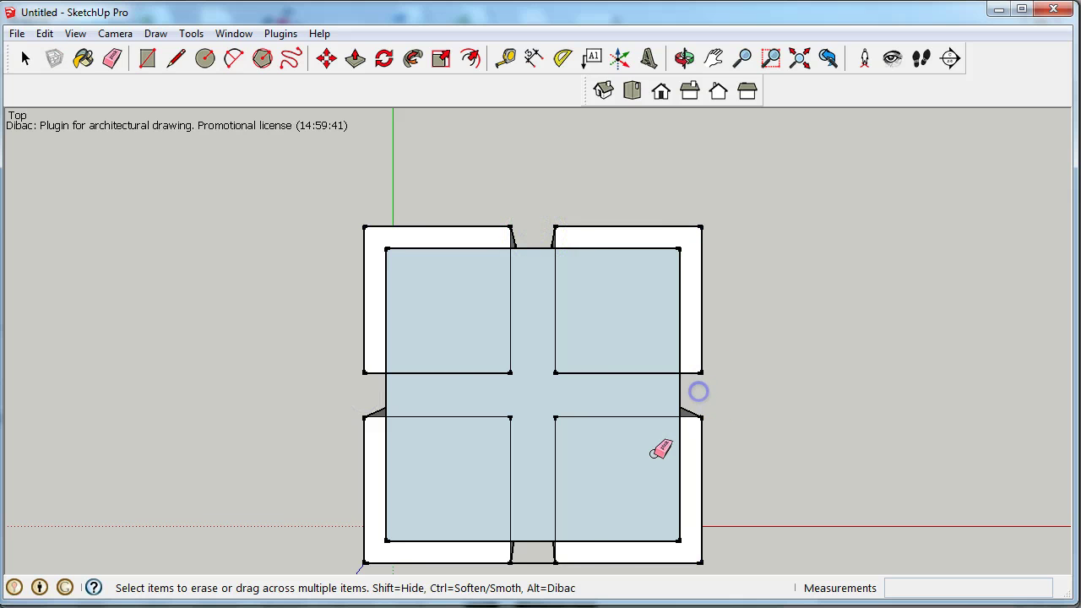
Step: Push/Pull the inset square on top of the legs upward 30 mm to form the body
{"action": "left_click", "coordinate": [603, 92]}
{"action": "left_click", "coordinate": [355, 57]}
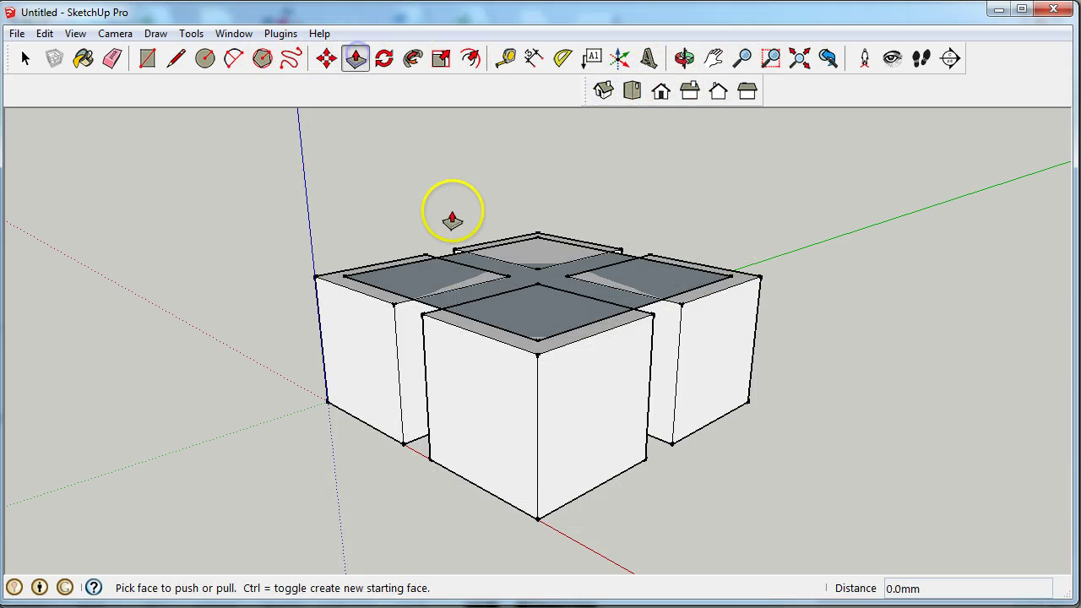
{"action": "left_click_drag", "start_coordinate": [530, 292], "coordinate": [535, 166]}
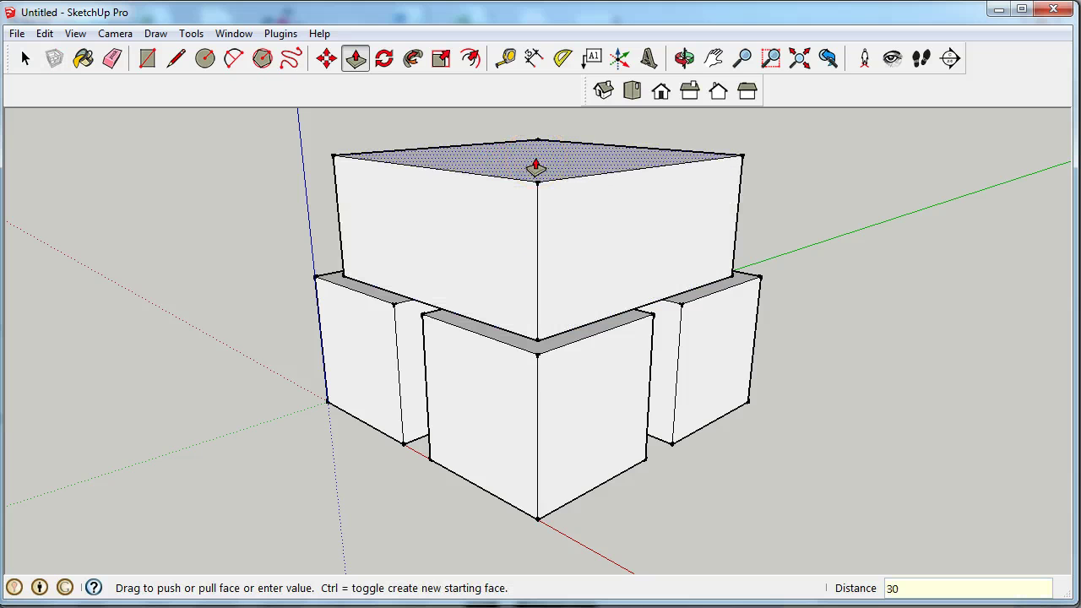
{"action": "key", "text": "Return"}
{"action": "scroll", "coordinate": [513, 307], "scroll_direction": "down", "scroll_amount": 10}
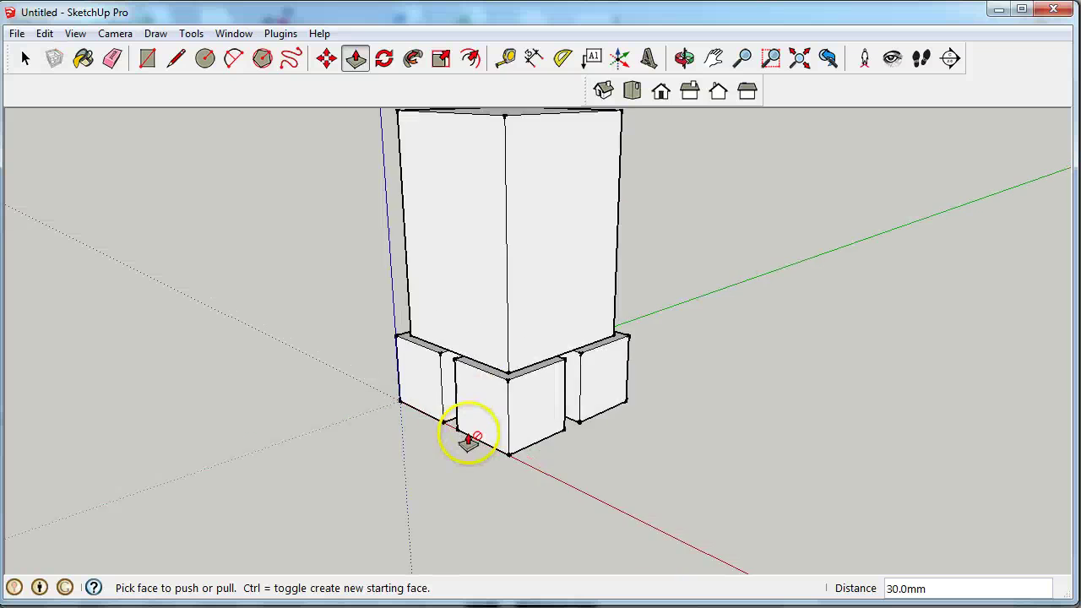
{"action": "left_click", "coordinate": [663, 89]}
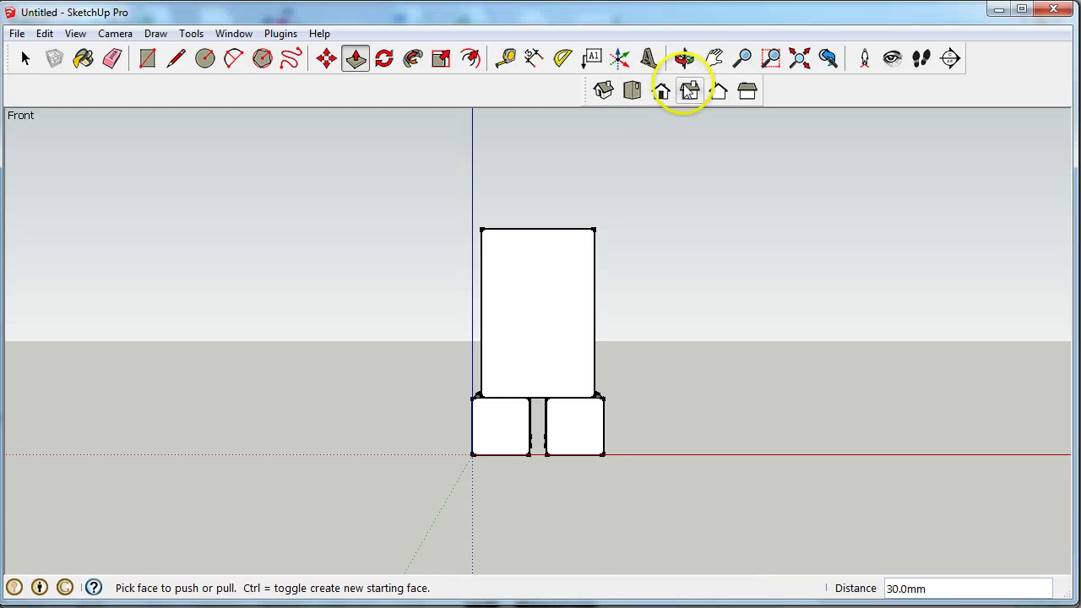
{"action": "left_click", "coordinate": [603, 91]}
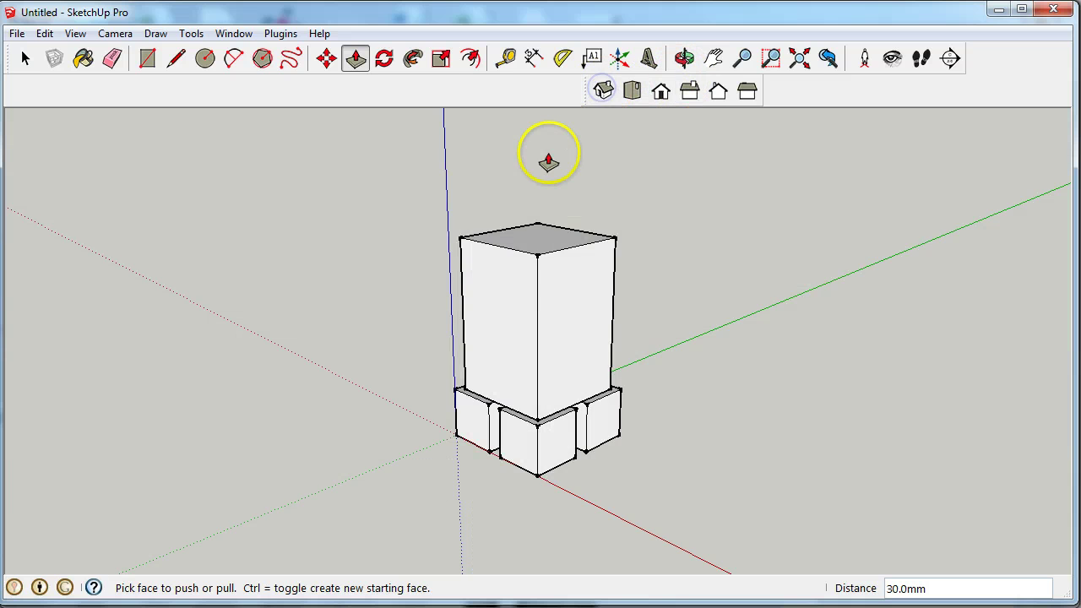
{"action": "scroll", "coordinate": [548, 162], "scroll_direction": "up", "scroll_amount": 3}
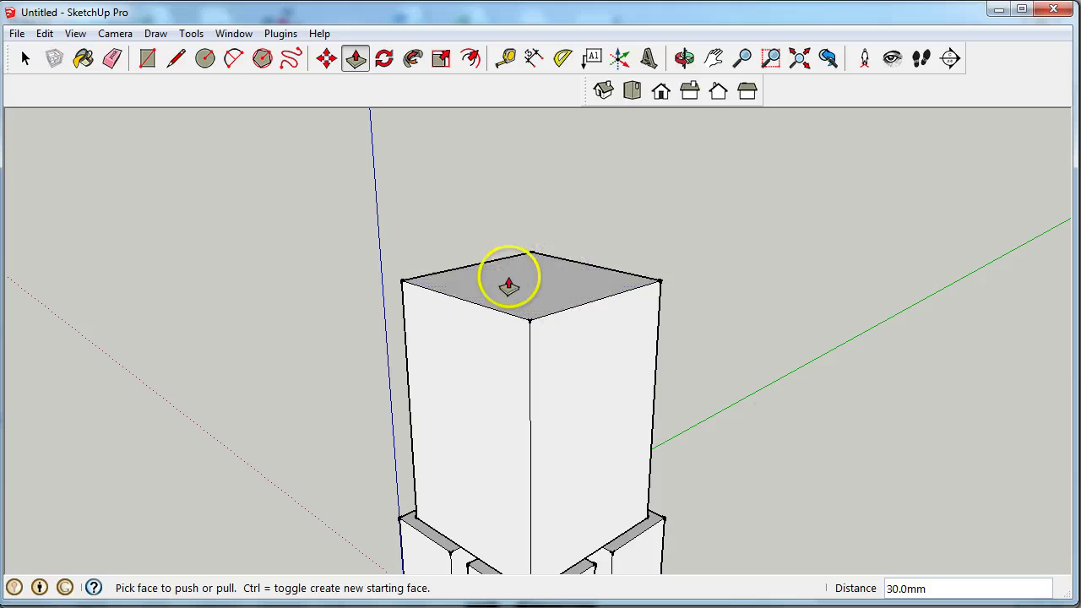
Step: Select all connected geometry of the body block and make it a component with the default settings
{"action": "left_click", "coordinate": [25, 68]}
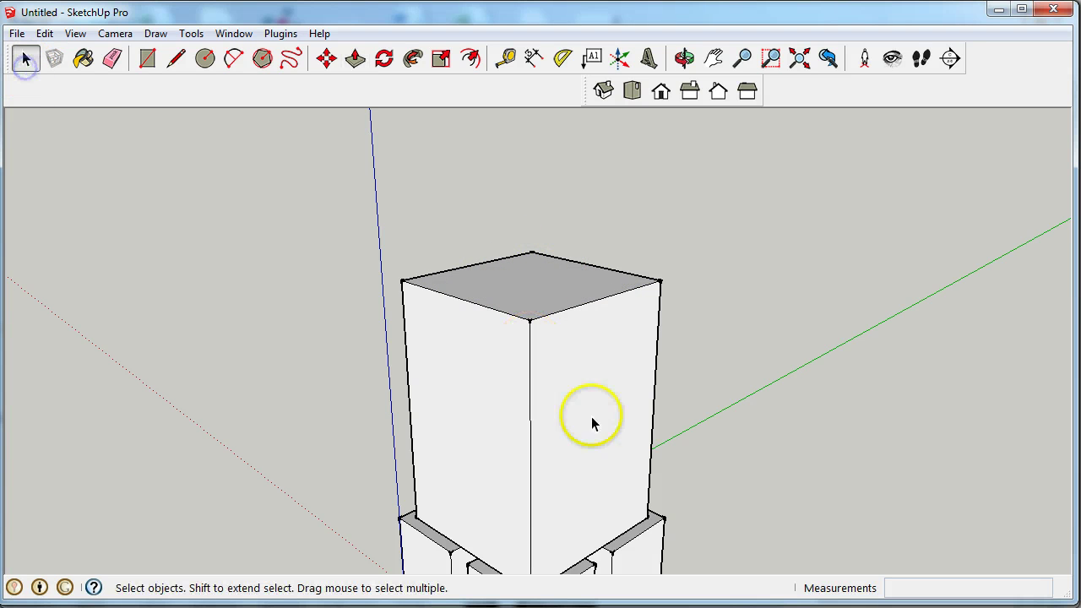
{"action": "triple_click", "coordinate": [524, 367]}
{"action": "right_click", "coordinate": [524, 363]}
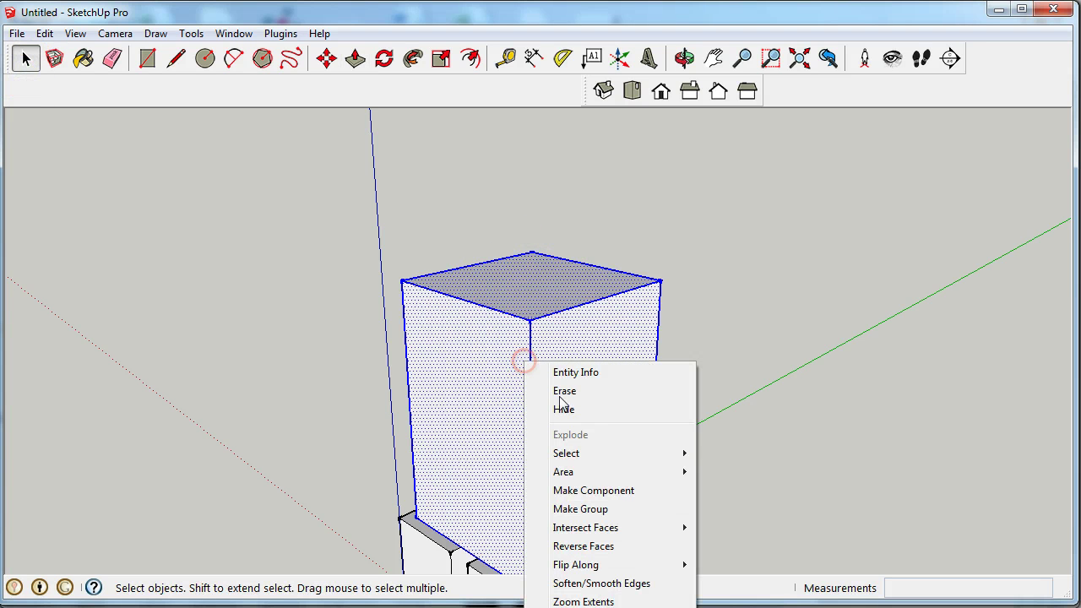
{"action": "left_click", "coordinate": [591, 483]}
{"action": "left_click", "coordinate": [596, 420]}
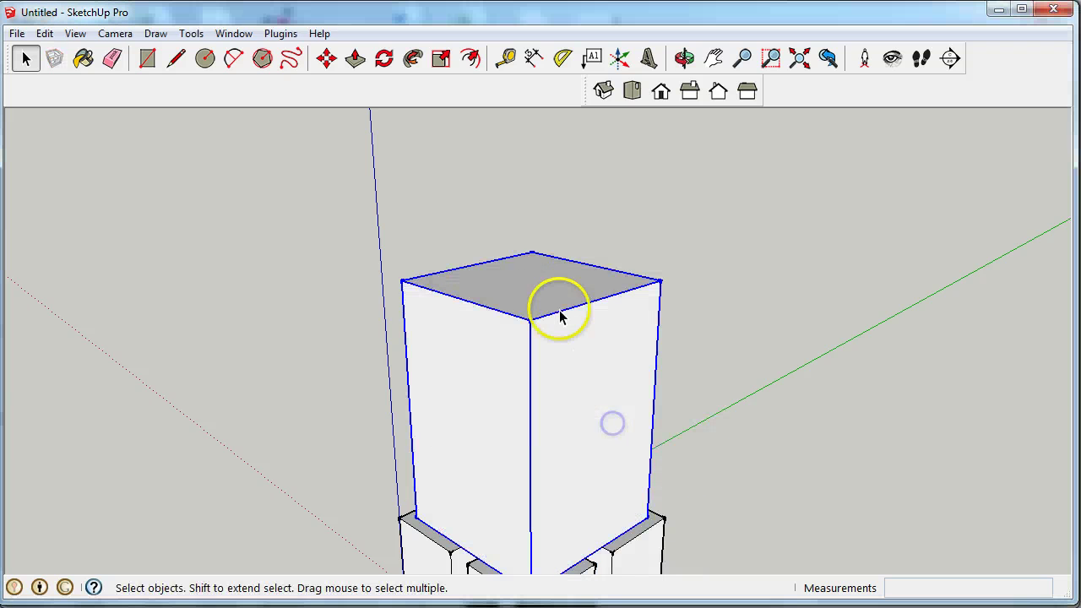
Step: Draw a 20 by 20 mm square over the body's top face between opposite corners
{"action": "left_click", "coordinate": [147, 58]}
{"action": "left_click", "coordinate": [404, 278]}
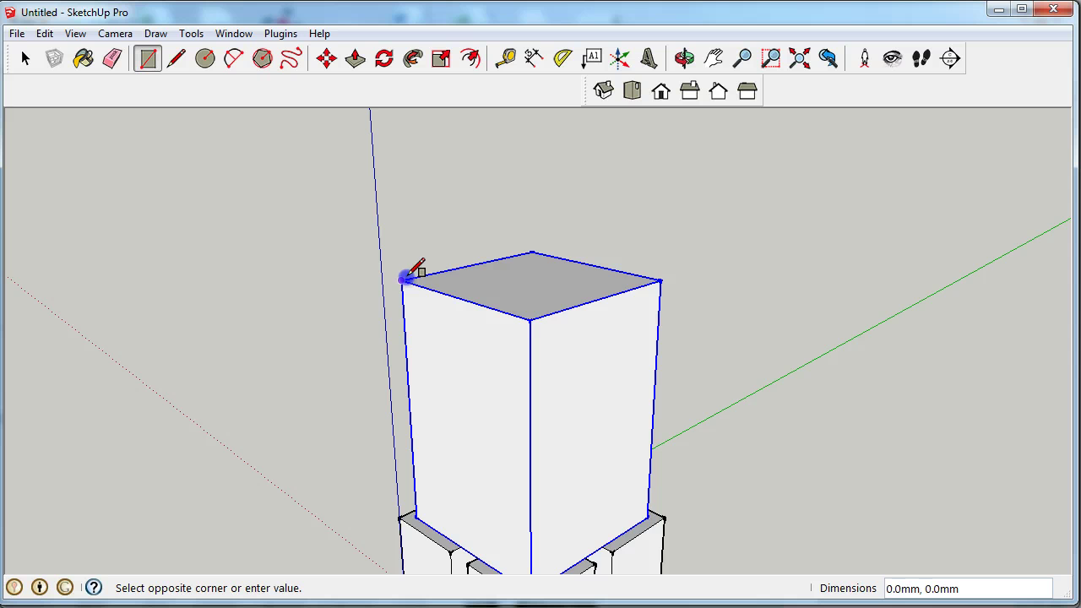
{"action": "left_click", "coordinate": [660, 280]}
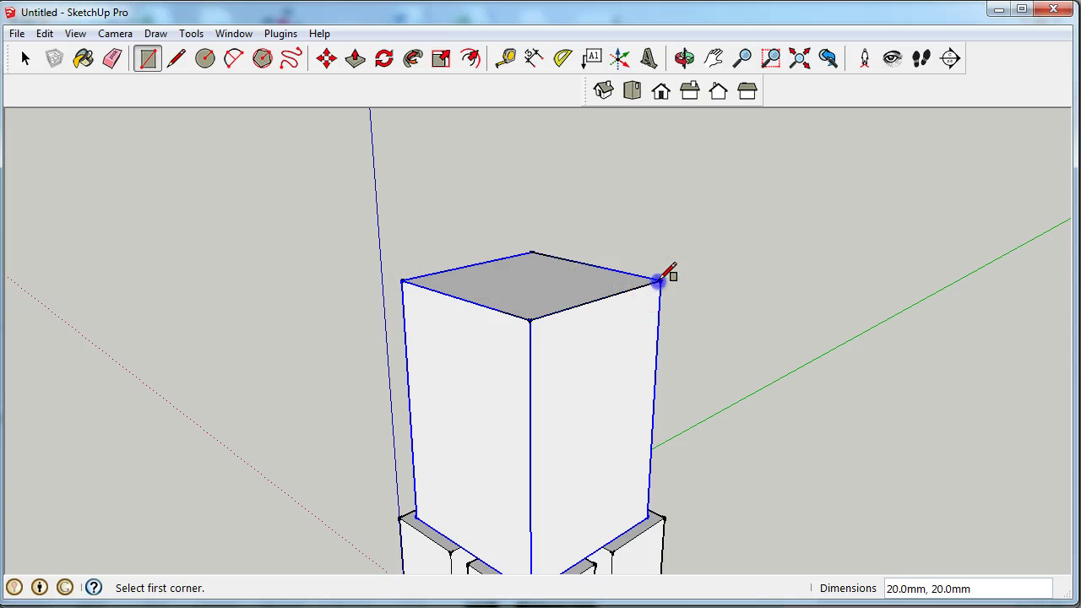
Step: Offset the edges of the square on top of the body 1.5 mm outward
{"action": "left_click", "coordinate": [470, 58]}
{"action": "left_click", "coordinate": [456, 278]}
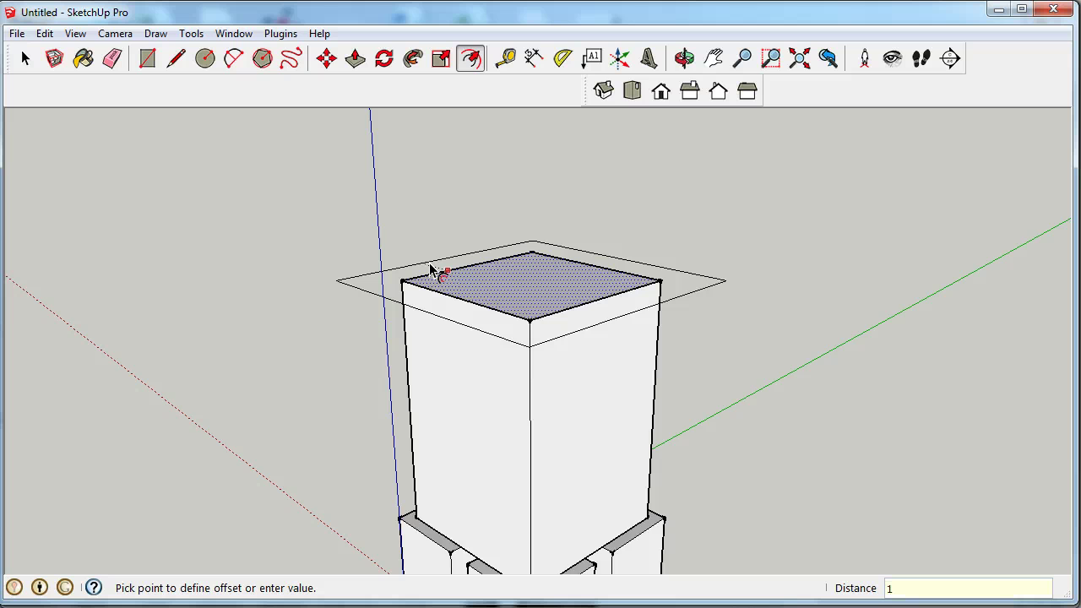
{"action": "type", "text": "1.5"}
{"action": "key", "text": "Return"}
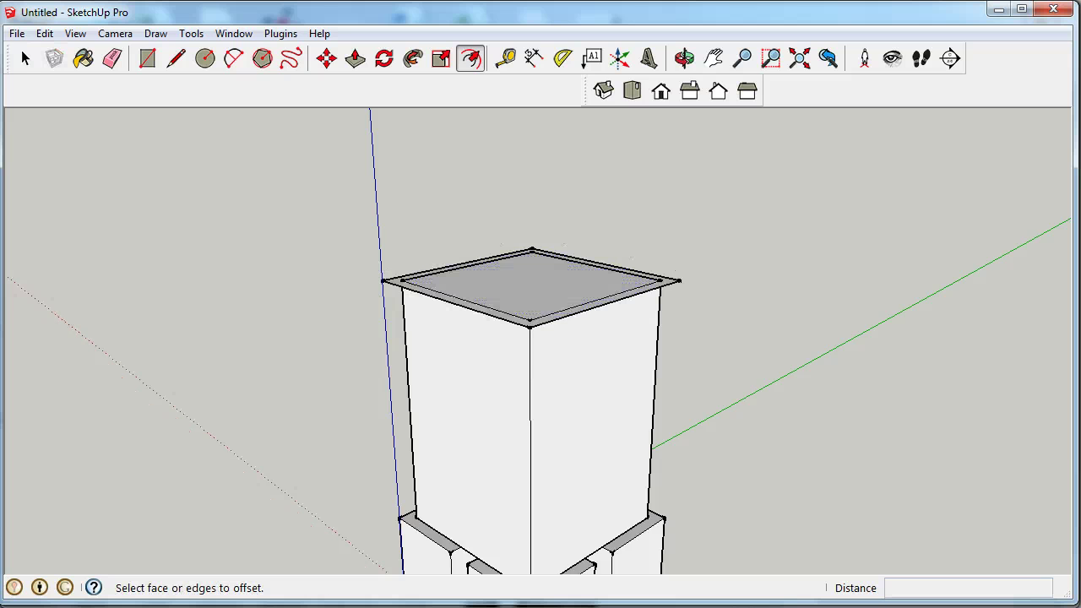
{"action": "middle_click_drag", "start_coordinate": [349, 92], "coordinate": [458, 271]}
{"action": "scroll", "coordinate": [459, 270], "scroll_direction": "up", "scroll_amount": 2}
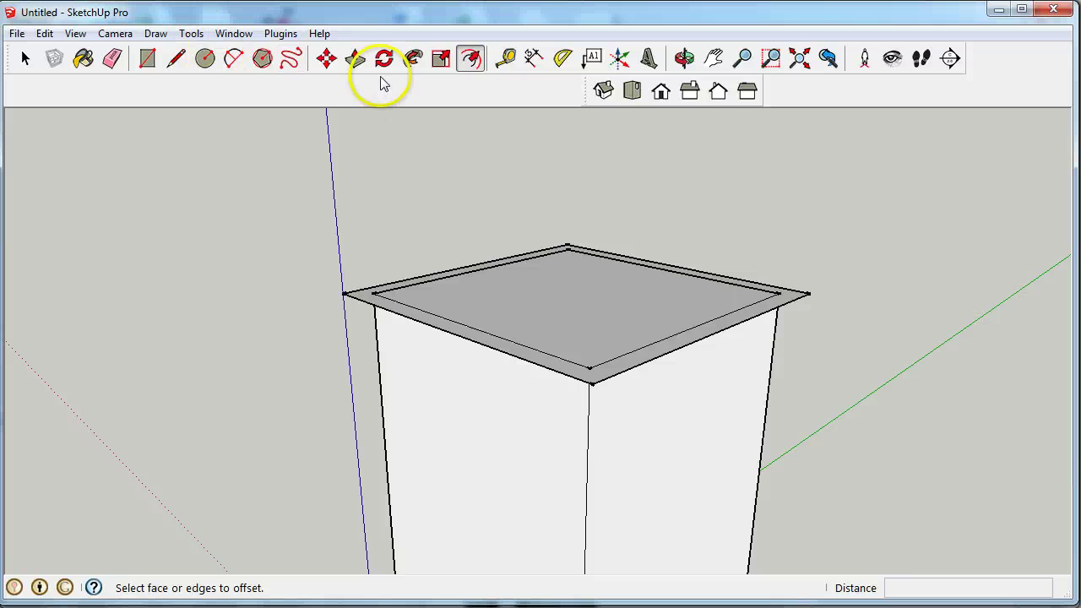
Step: Push/Pull the border ring around the body's top upward 20 mm to form the head's sides
{"action": "left_click", "coordinate": [355, 57]}
{"action": "left_click_drag", "start_coordinate": [380, 304], "coordinate": [382, 196]}
{"action": "key", "text": "Escape"}
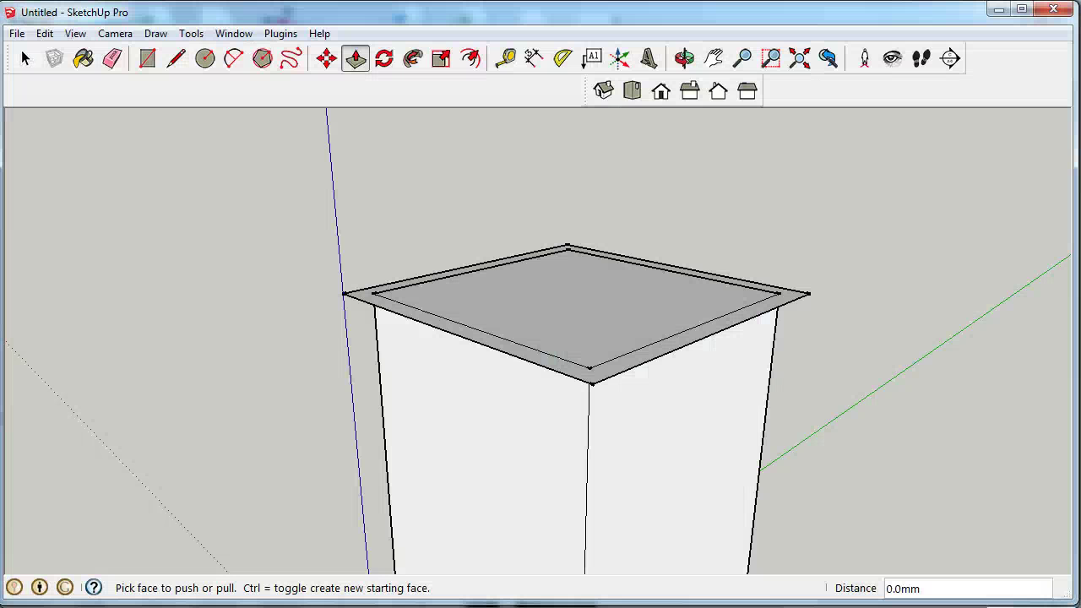
{"action": "left_click_drag", "start_coordinate": [410, 256], "coordinate": [408, 229]}
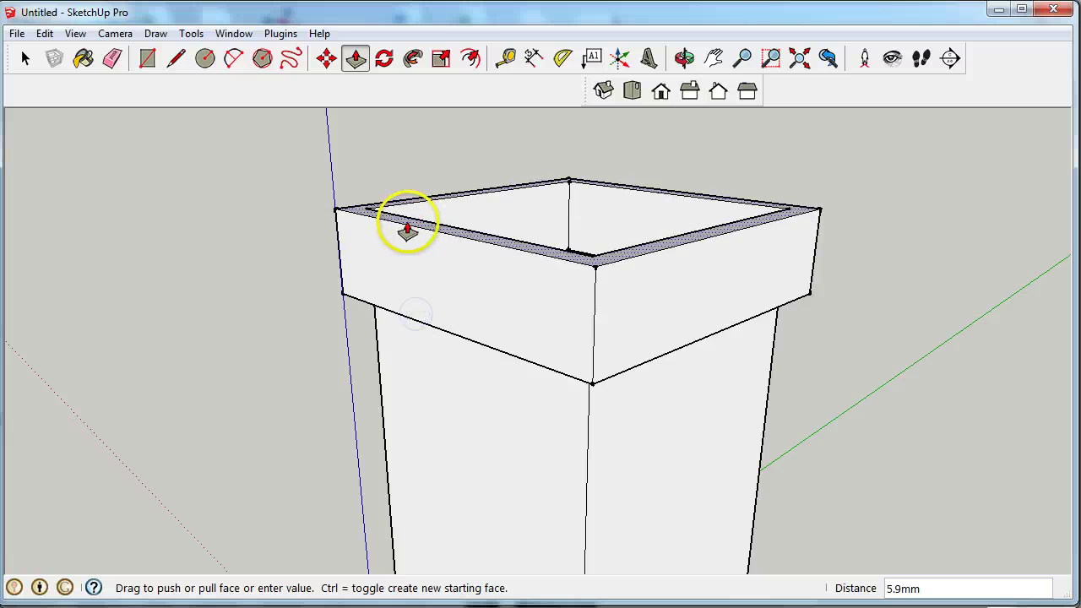
{"action": "type", "text": "20"}
{"action": "key", "text": "Return"}
Step: Push/Pull the inner square face inside the ring up to the level of the head's top
{"action": "middle_click_drag", "start_coordinate": [411, 229], "coordinate": [466, 483]}
{"action": "left_click_drag", "start_coordinate": [493, 346], "coordinate": [352, 292]}
{"action": "mouse_move", "coordinate": [352, 293]}
{"action": "middle_mouse_down"}
{"action": "mouse_move", "coordinate": [391, 344]}
{"action": "mouse_move", "coordinate": [458, 217]}
{"action": "mouse_move", "coordinate": [321, 229]}
{"action": "middle_mouse_up"}
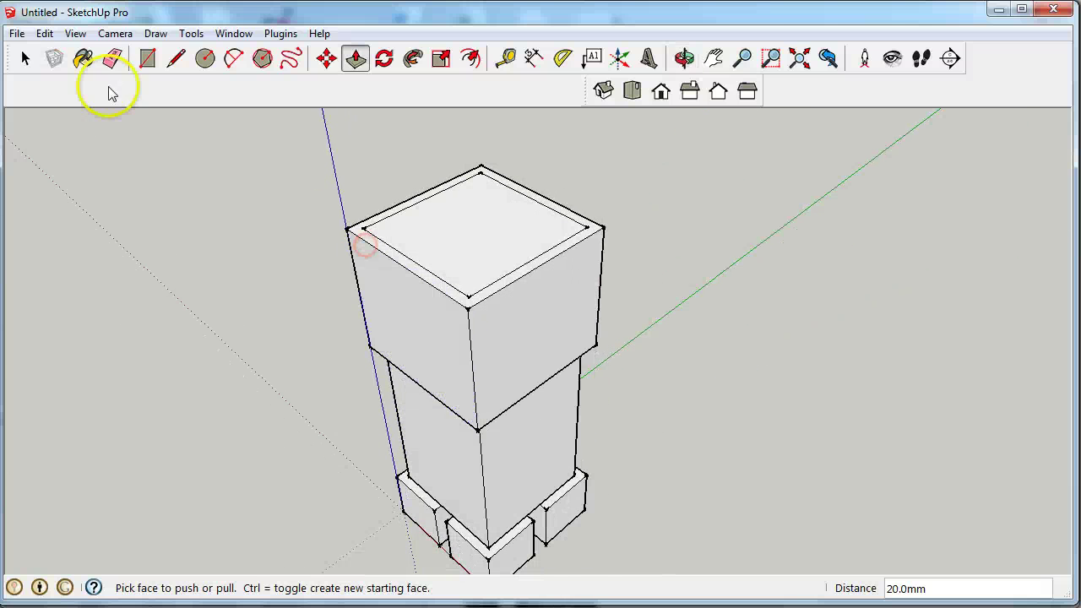
Step: Erase the four edges of the inner square from the head's top face
{"action": "left_click", "coordinate": [110, 61]}
{"action": "scroll", "coordinate": [342, 214], "scroll_direction": "up", "scroll_amount": 4}
{"action": "left_click", "coordinate": [388, 238]}
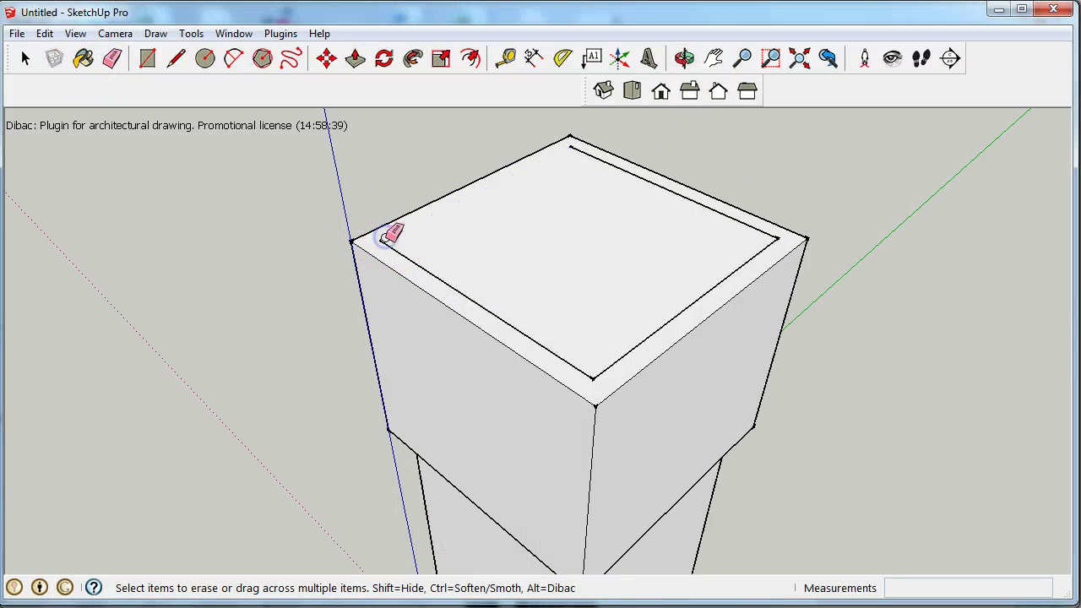
{"action": "left_click", "coordinate": [386, 249]}
{"action": "left_click", "coordinate": [654, 335]}
{"action": "left_click", "coordinate": [744, 225]}
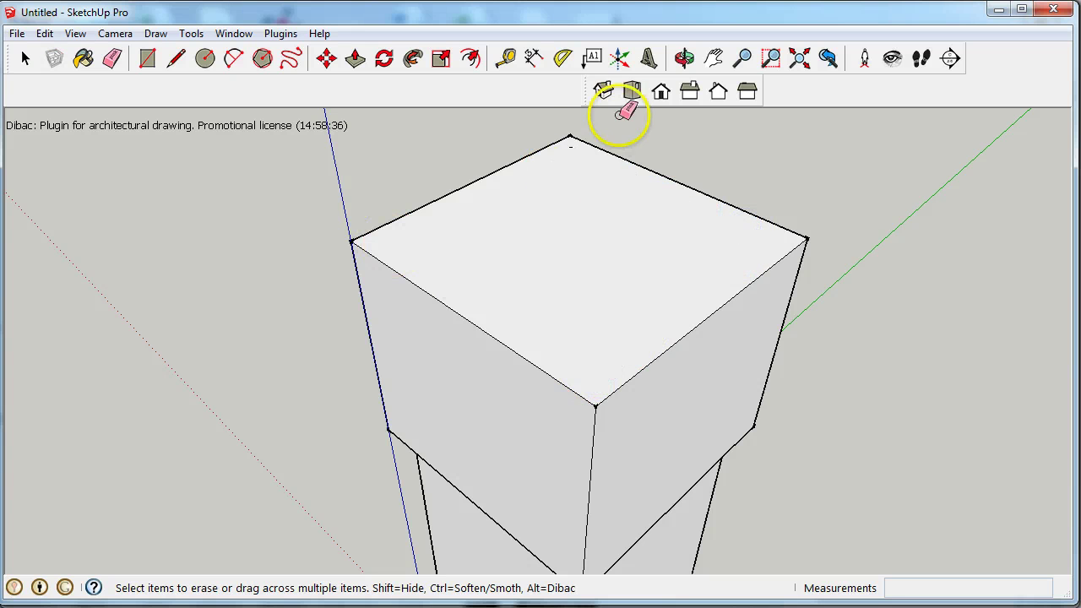
Step: Examine the head, body and legs from an oblique angle and in the front view
{"action": "middle_click_drag", "start_coordinate": [574, 148], "coordinate": [677, 368]}
{"action": "scroll", "coordinate": [438, 321], "scroll_direction": "down", "scroll_amount": 3}
{"action": "middle_click_drag", "start_coordinate": [346, 356], "coordinate": [292, 338]}
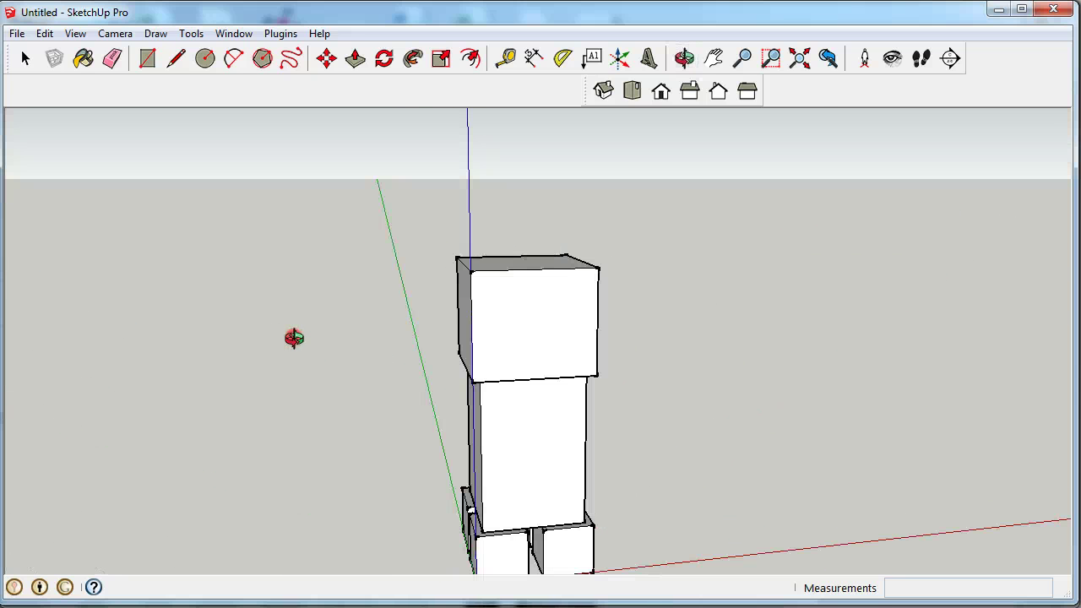
{"action": "left_click", "coordinate": [631, 91]}
{"action": "left_click", "coordinate": [657, 90]}
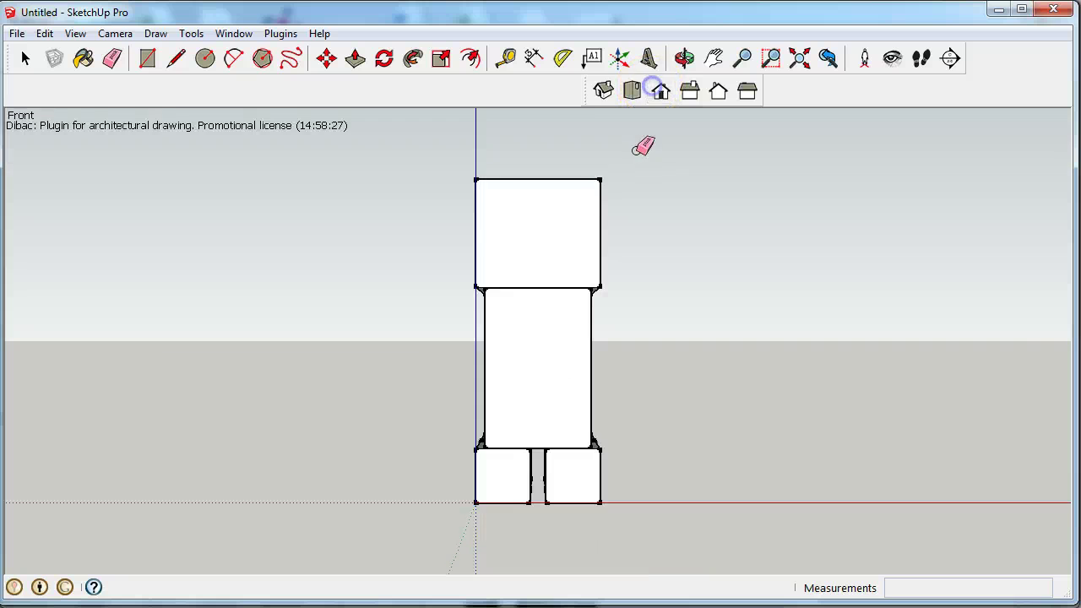
{"action": "middle_click_drag", "start_coordinate": [487, 186], "coordinate": [563, 217]}
{"action": "left_click", "coordinate": [653, 94]}
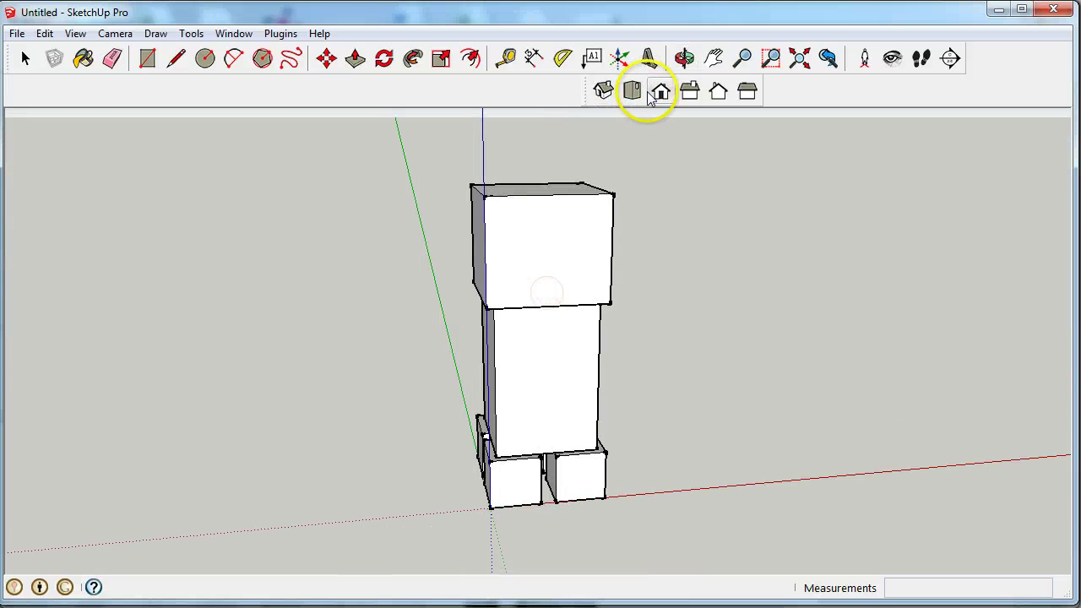
{"action": "left_click", "coordinate": [658, 91]}
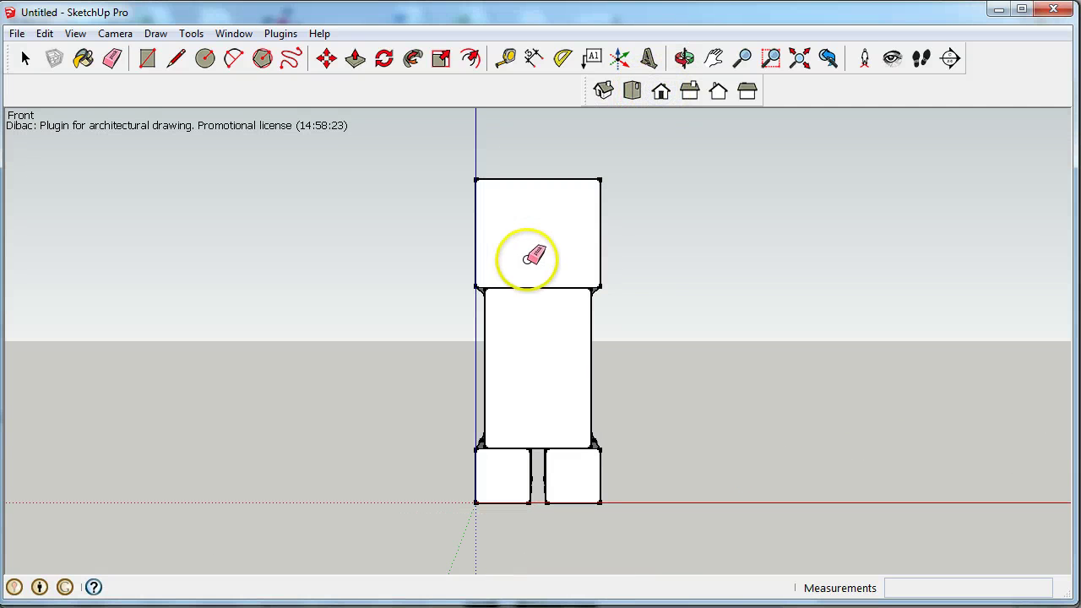
{"action": "scroll", "coordinate": [527, 197], "scroll_direction": "up", "scroll_amount": 1}
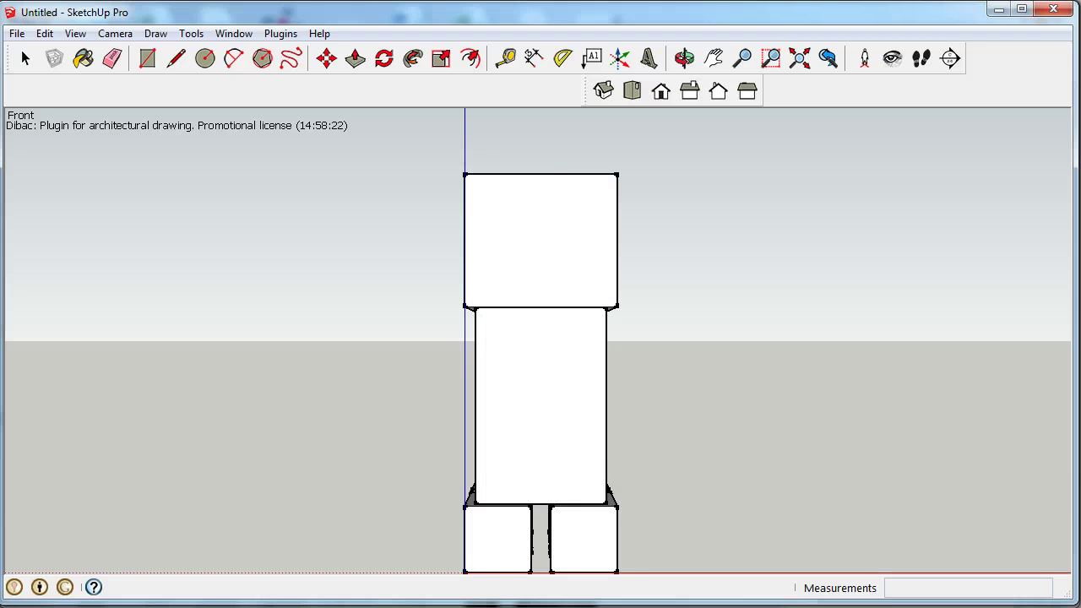
{"action": "scroll", "coordinate": [523, 194], "scroll_direction": "up", "scroll_amount": 1}
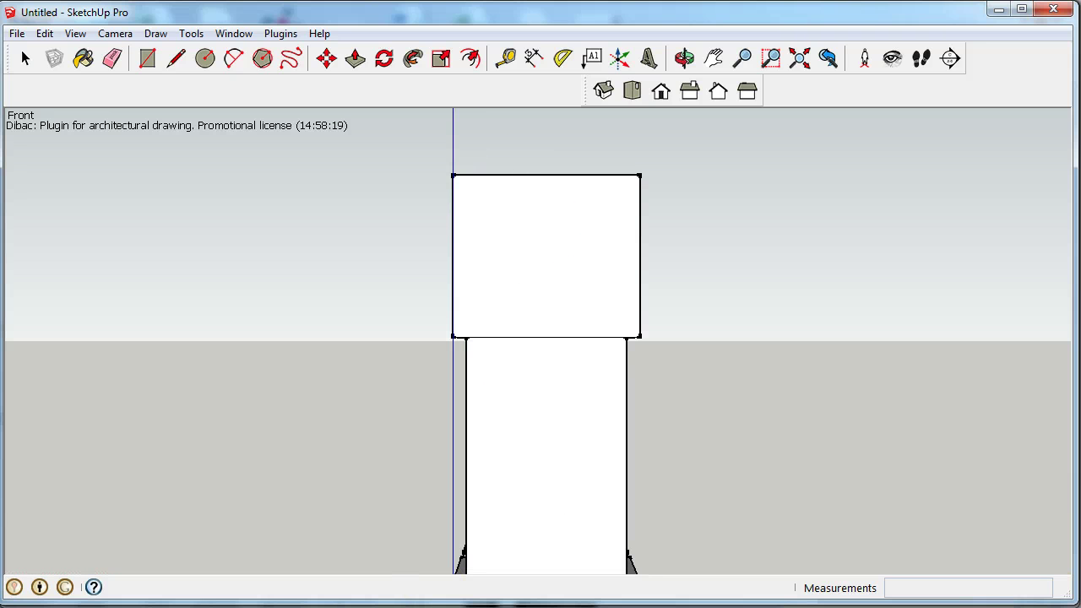
Step: In LayOut, check the spacing between the head's upper corner and the nearest eye in the front view
{"action": "mouse_move", "coordinate": [385, 607]}
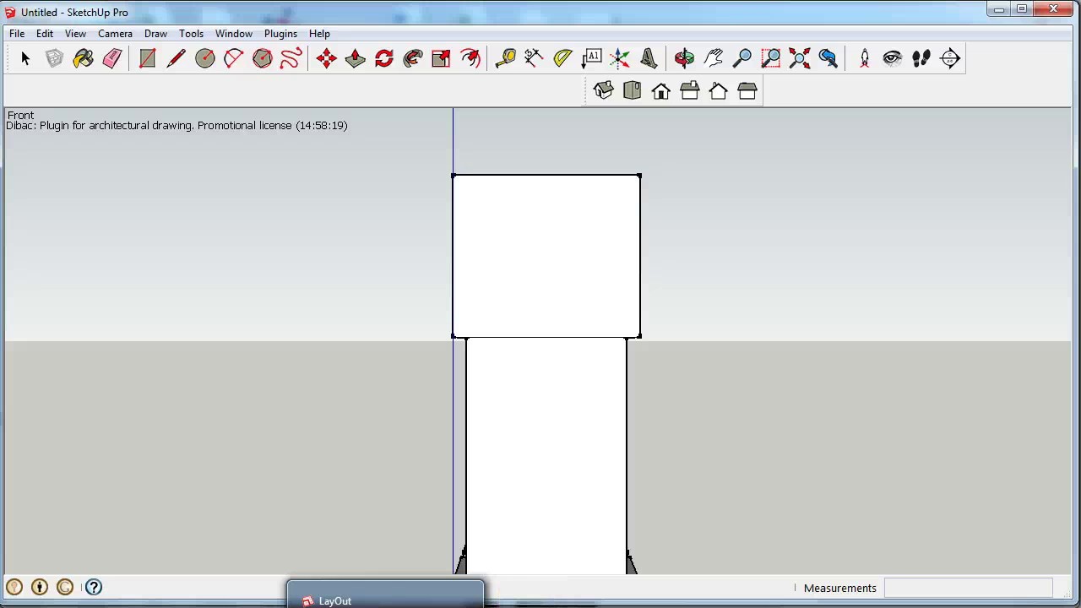
{"action": "left_click", "coordinate": [385, 607]}
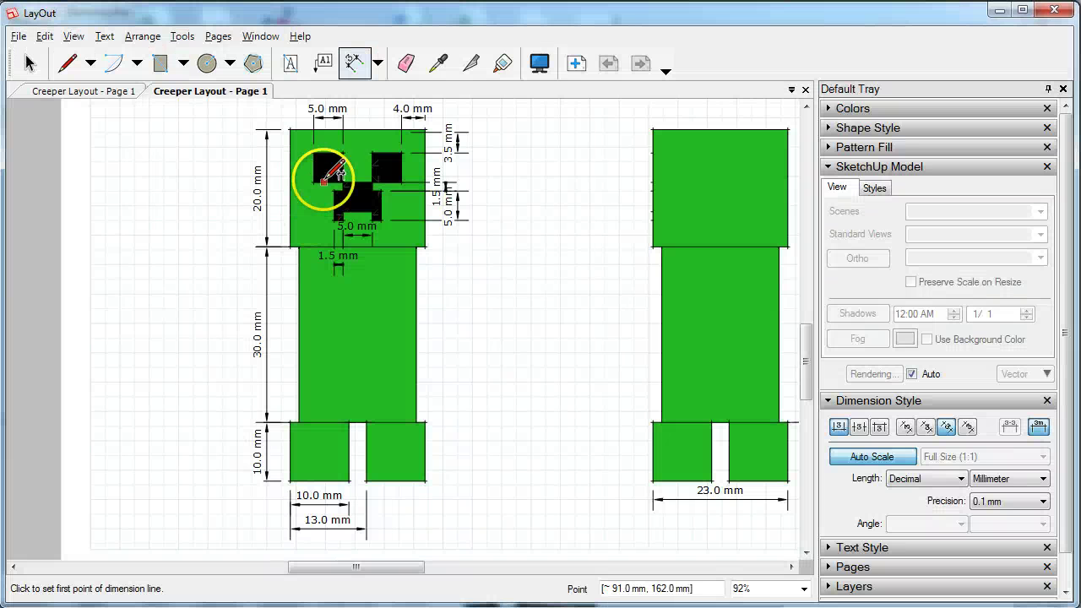
{"action": "scroll", "coordinate": [325, 169], "scroll_direction": "up", "scroll_amount": 3}
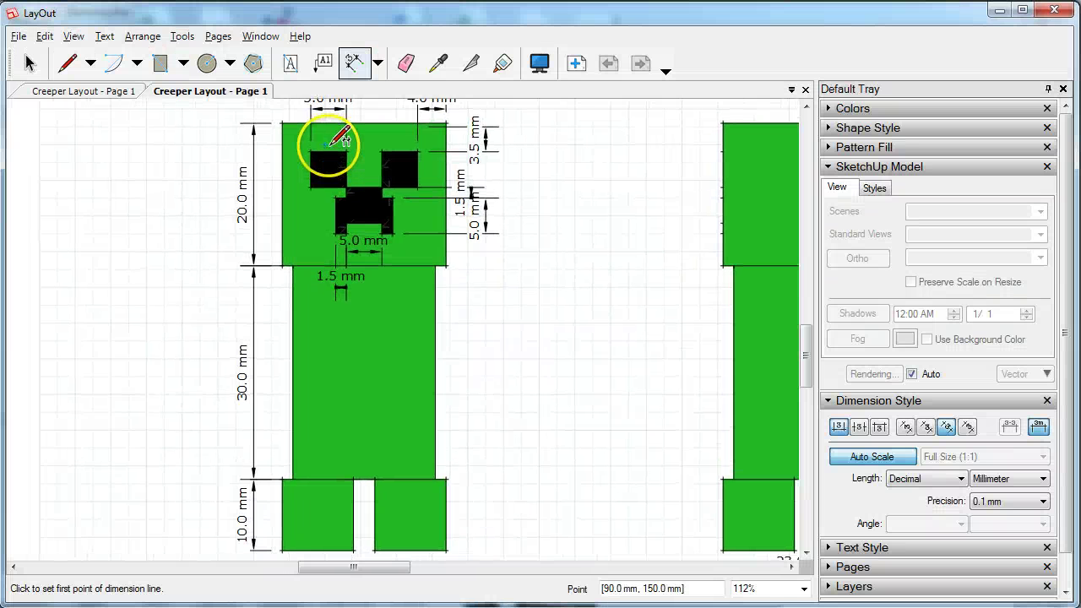
{"action": "left_click", "coordinate": [282, 125]}
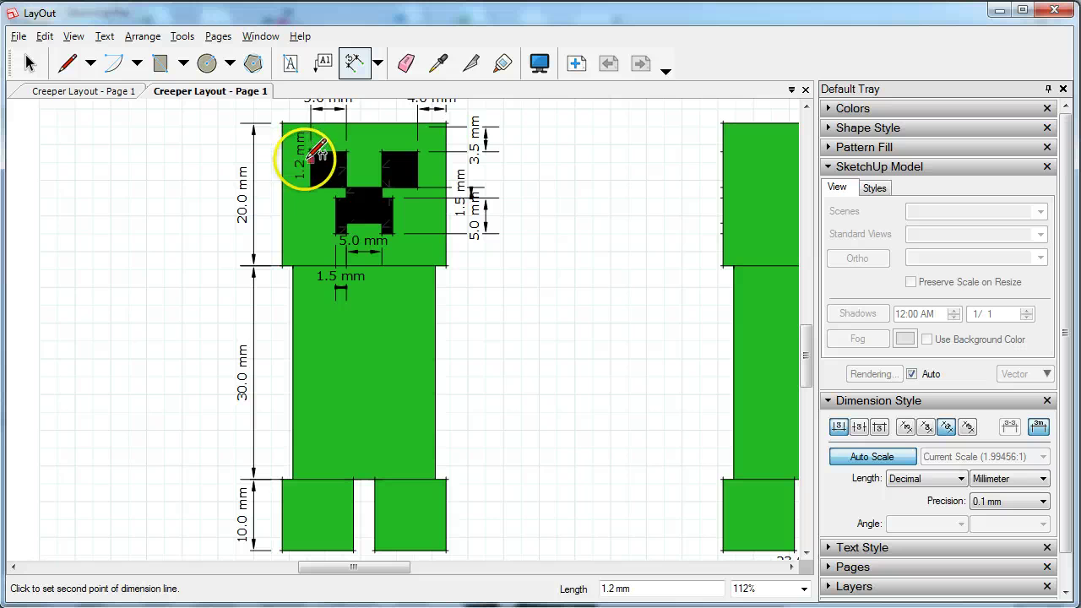
{"action": "key", "text": "Escape"}
Step: Back in SketchUp, offset the edges of the head's front face 1.5 mm inward
{"action": "left_click", "coordinate": [493, 604]}
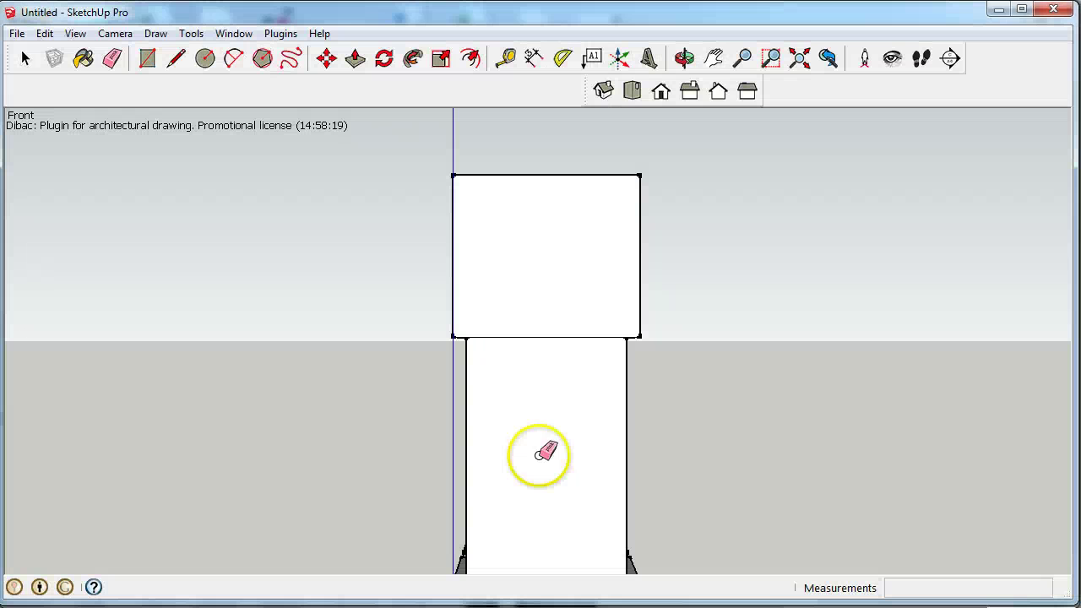
{"action": "left_click", "coordinate": [471, 60]}
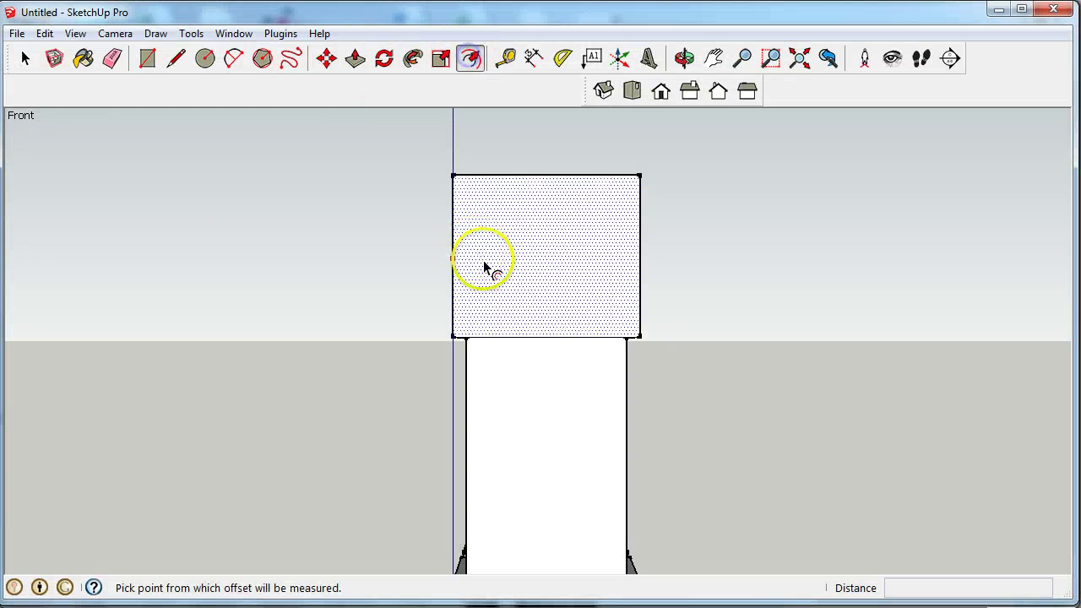
{"action": "left_click", "coordinate": [479, 267]}
{"action": "type", "text": "1."}
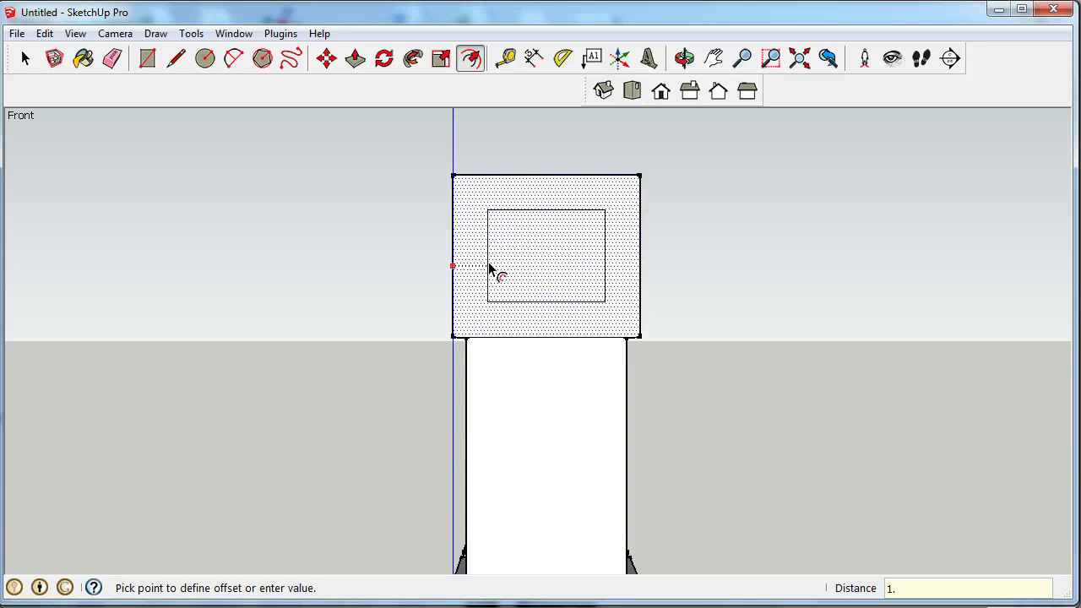
{"action": "type", "text": "5"}
{"action": "key", "text": "Return"}
{"action": "left_click", "coordinate": [538, 272]}
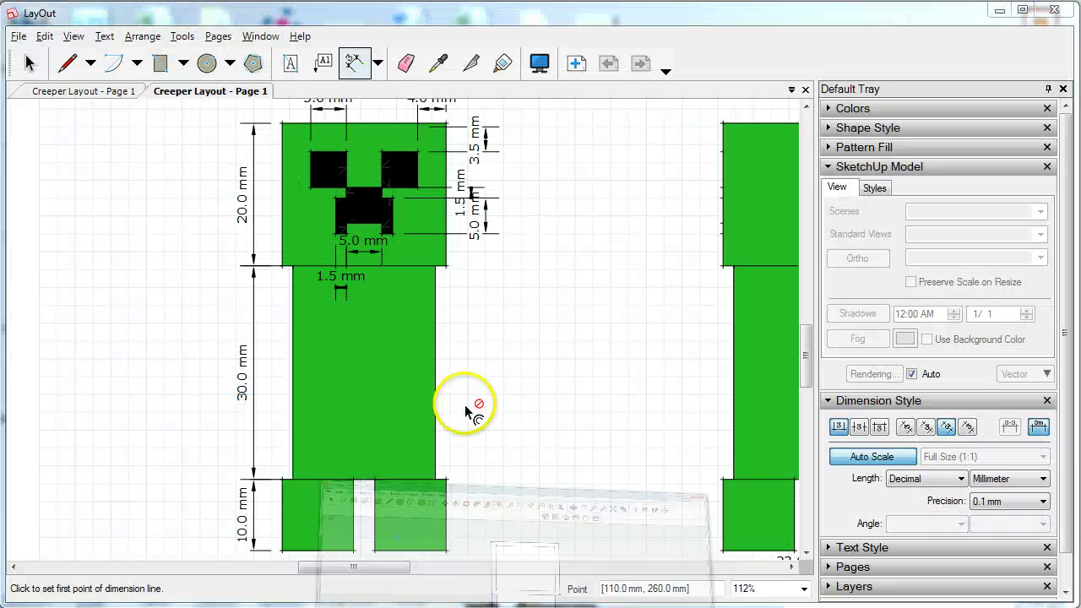
Step: Replace the 1.5 mm offset on the head's front face with a deeper inward offset, checking the face spacing against the LayOut drawing
{"action": "left_click", "coordinate": [487, 187]}
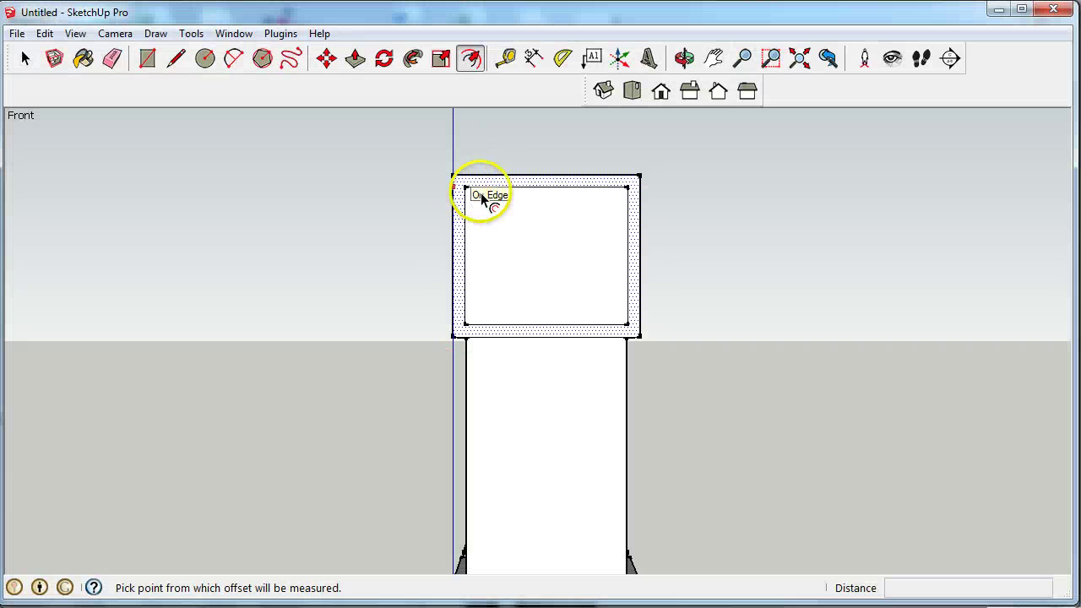
{"action": "left_click", "coordinate": [453, 218]}
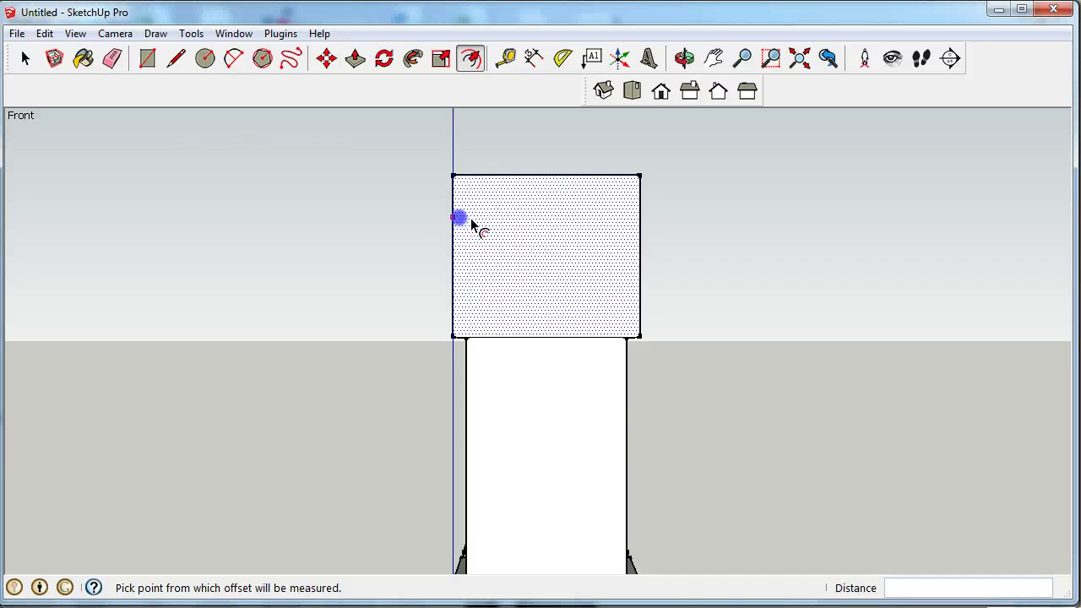
{"action": "left_click", "coordinate": [479, 229]}
{"action": "left_click", "coordinate": [432, 168]}
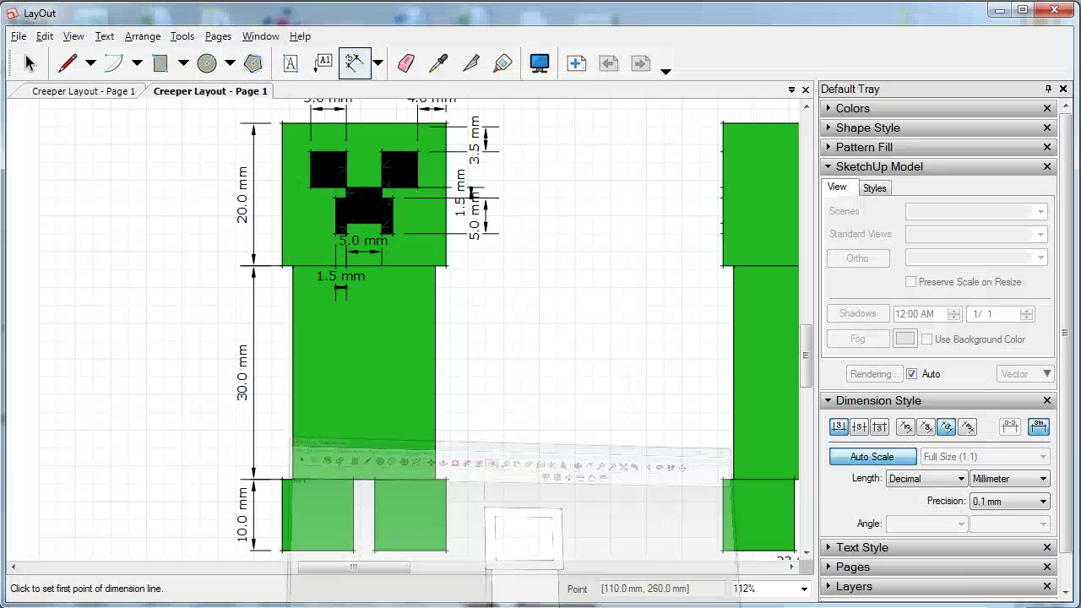
{"action": "scroll", "coordinate": [444, 439], "scroll_direction": "down", "scroll_amount": 1}
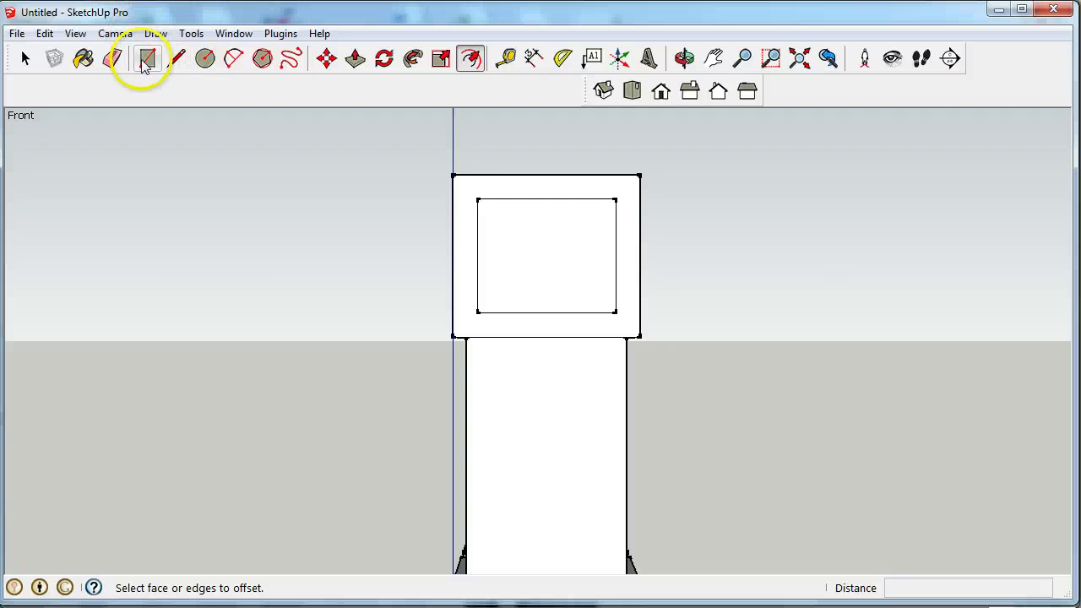
Step: Draw two 5 × 5 mm eye squares in the inset rectangle's upper corners and a 7 × 5 mm mouth rectangle centred below them
{"action": "left_click", "coordinate": [147, 58]}
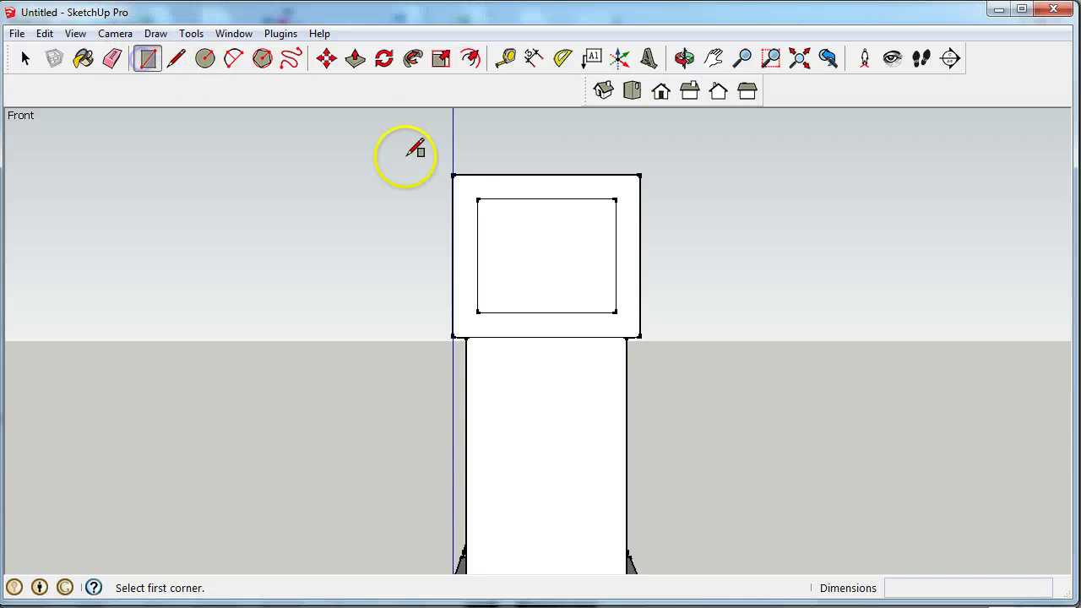
{"action": "left_click", "coordinate": [477, 199]}
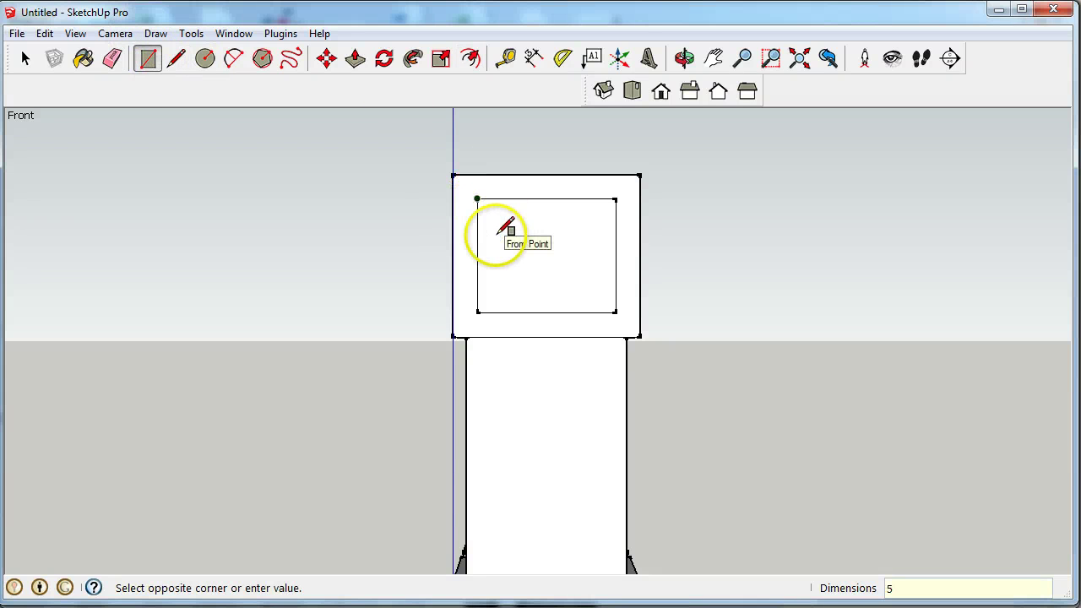
{"action": "left_click", "coordinate": [615, 199]}
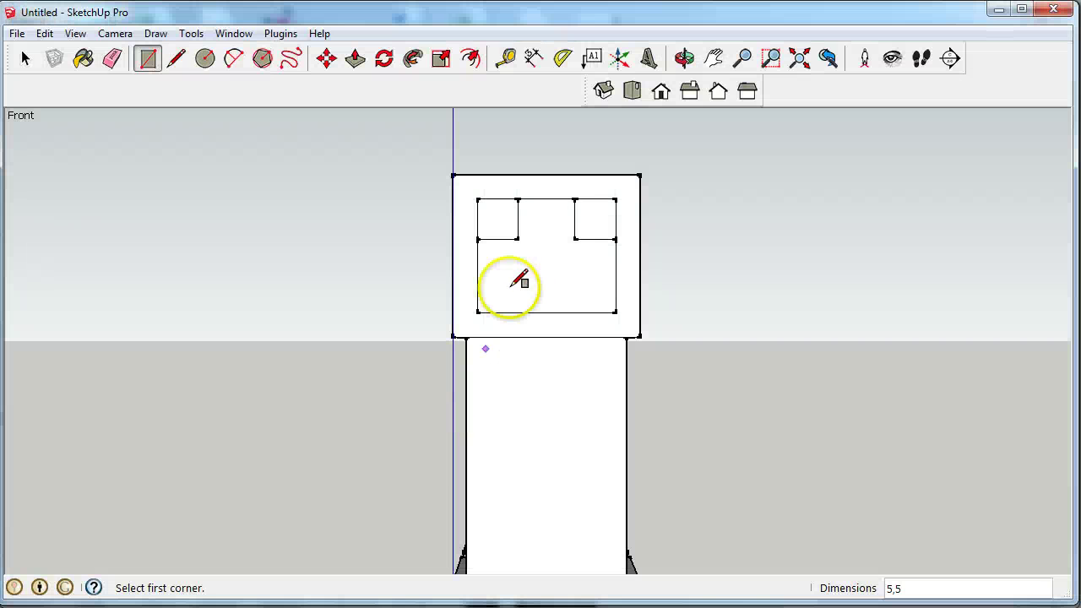
{"action": "left_click", "coordinate": [518, 239]}
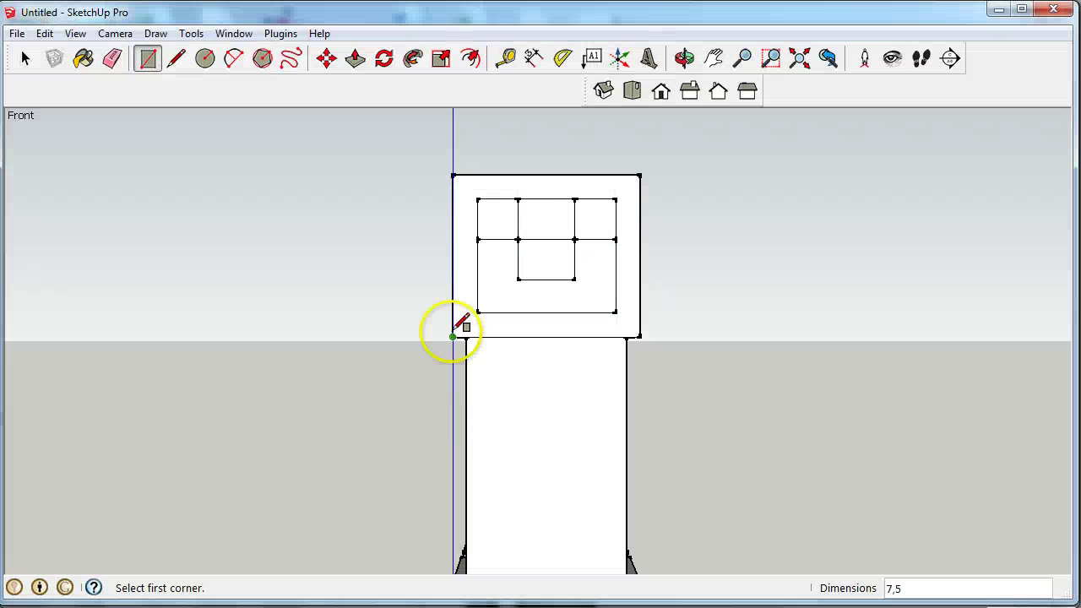
Step: From the midpoints of the mouth's sides, draw outward rectangles about 1.3 mm wide, the left about 4.1 mm tall and the right about 4.3 mm
{"action": "left_click", "coordinate": [517, 258]}
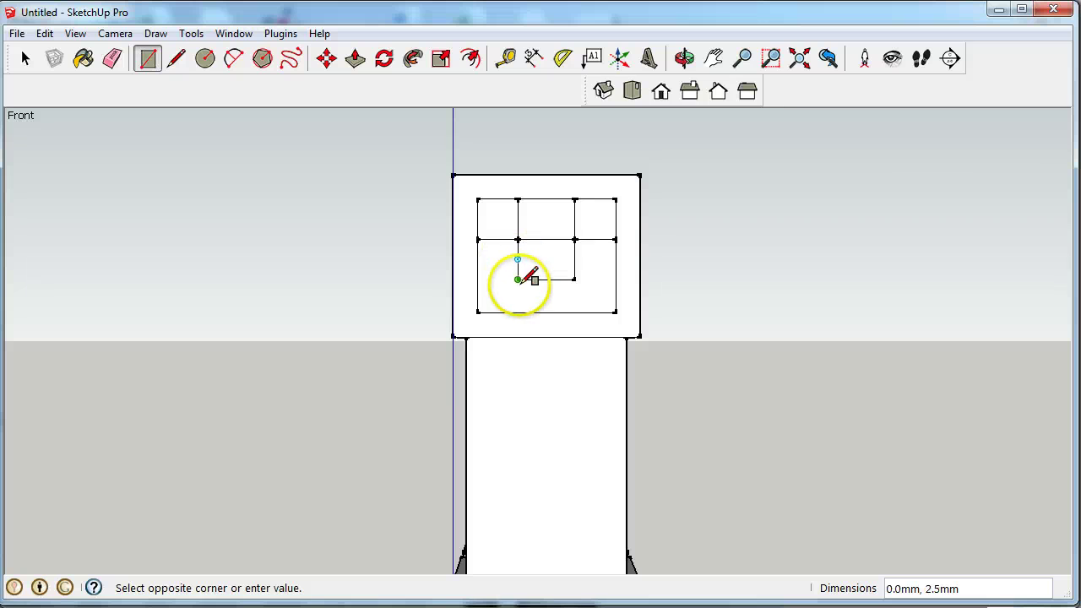
{"action": "left_click", "coordinate": [507, 292]}
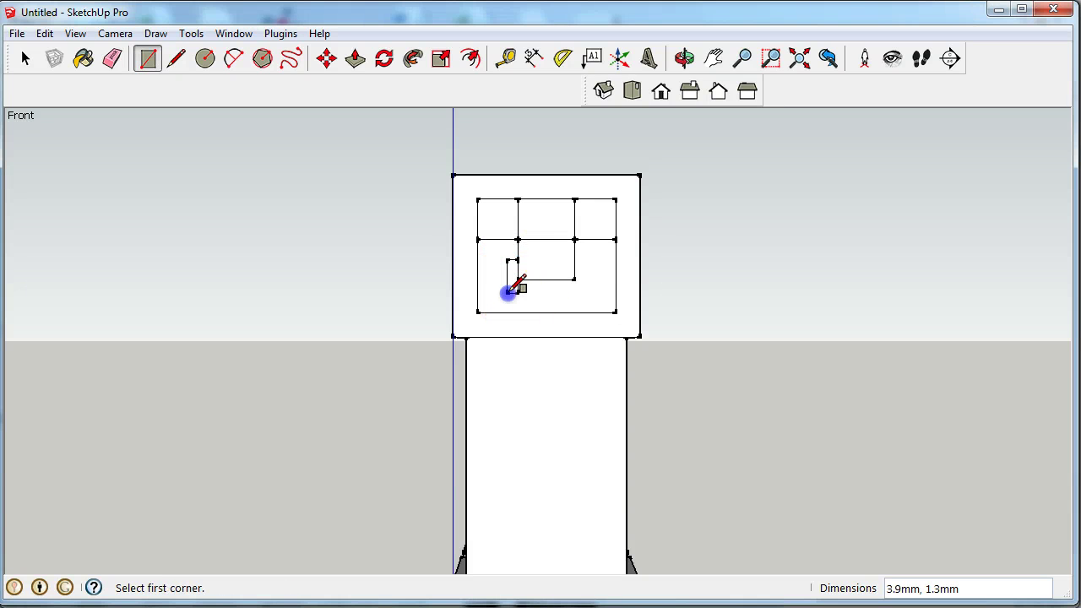
{"action": "left_click", "coordinate": [575, 261]}
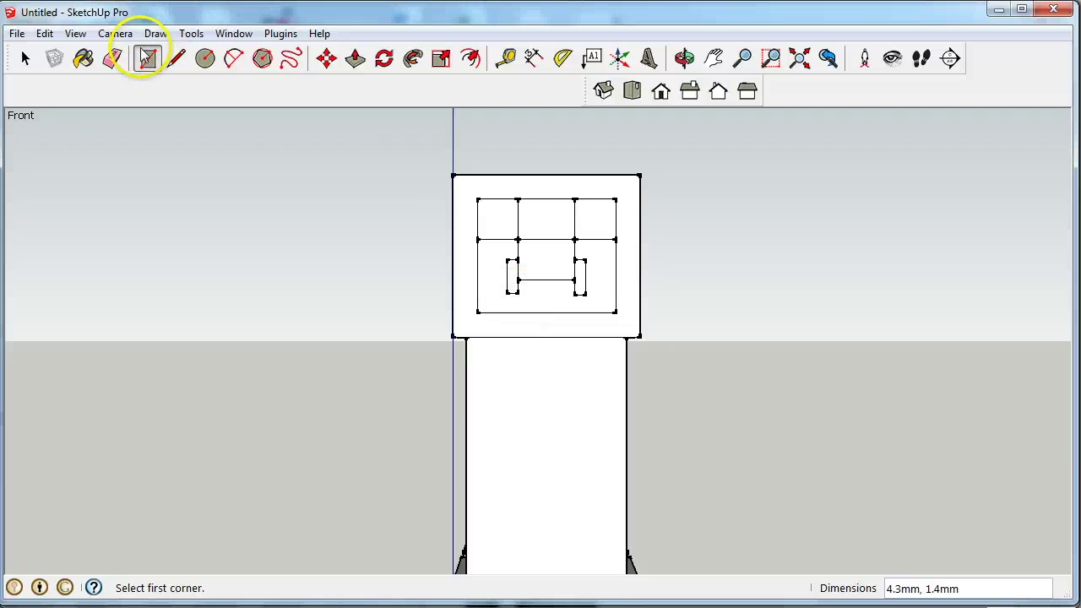
Step: Erase the leftover inset edges below and beside the eyes and the edges separating the mouth from its two side rectangles
{"action": "left_click", "coordinate": [113, 57]}
{"action": "mouse_move", "coordinate": [470, 310]}
{"action": "left_mouse_down"}
{"action": "mouse_move", "coordinate": [579, 300]}
{"action": "mouse_move", "coordinate": [651, 307]}
{"action": "left_mouse_up"}
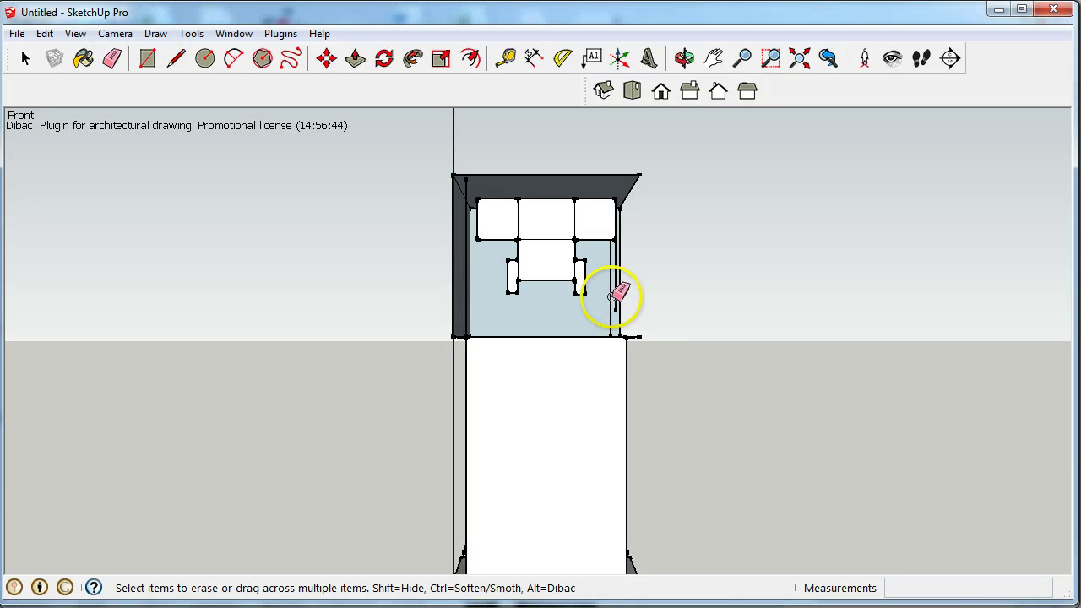
{"action": "key", "text": "ctrl+z"}
{"action": "scroll", "coordinate": [622, 253], "scroll_direction": "up", "scroll_amount": 4}
{"action": "left_click", "coordinate": [616, 230]}
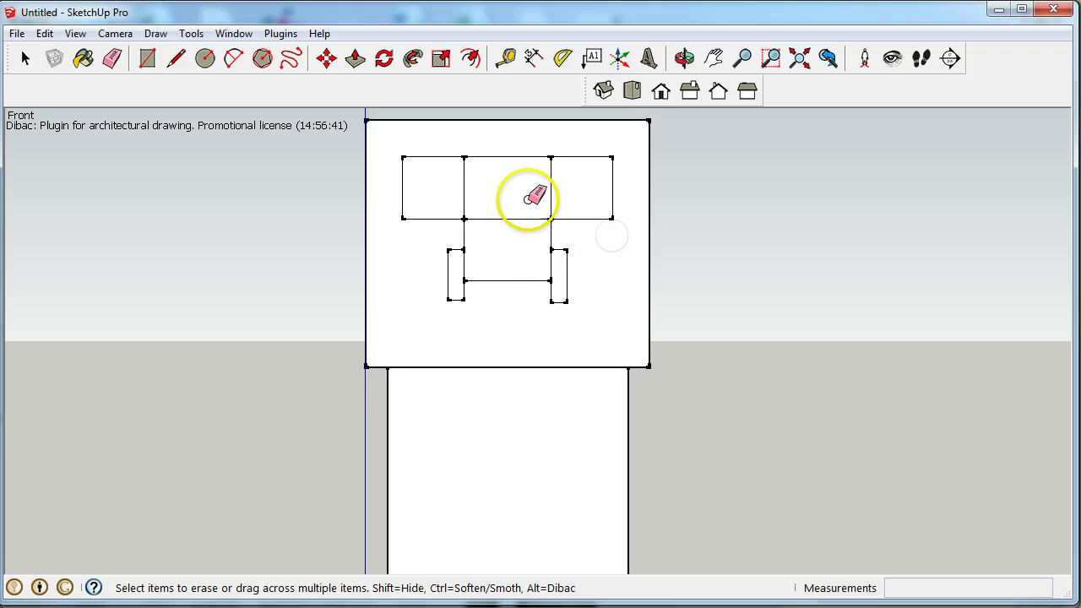
{"action": "scroll", "coordinate": [527, 198], "scroll_direction": "up", "scroll_amount": 2}
{"action": "left_click", "coordinate": [428, 292]}
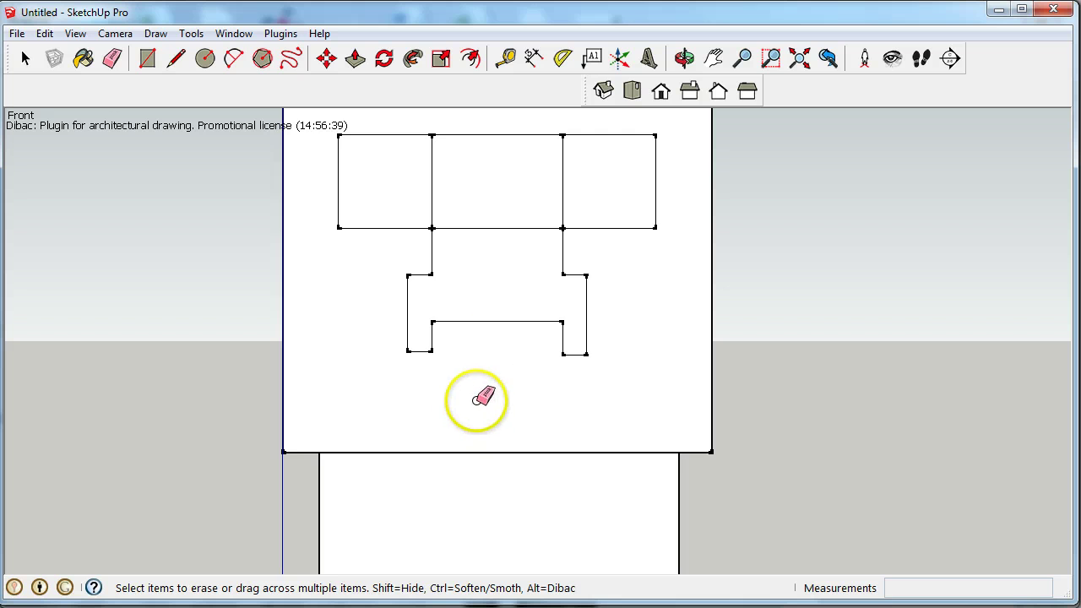
Step: Dimension the bottom widths of the mouth's left and right legs
{"action": "scroll", "coordinate": [478, 395], "scroll_direction": "down", "scroll_amount": 1}
{"action": "scroll", "coordinate": [478, 395], "scroll_direction": "down", "scroll_amount": 1}
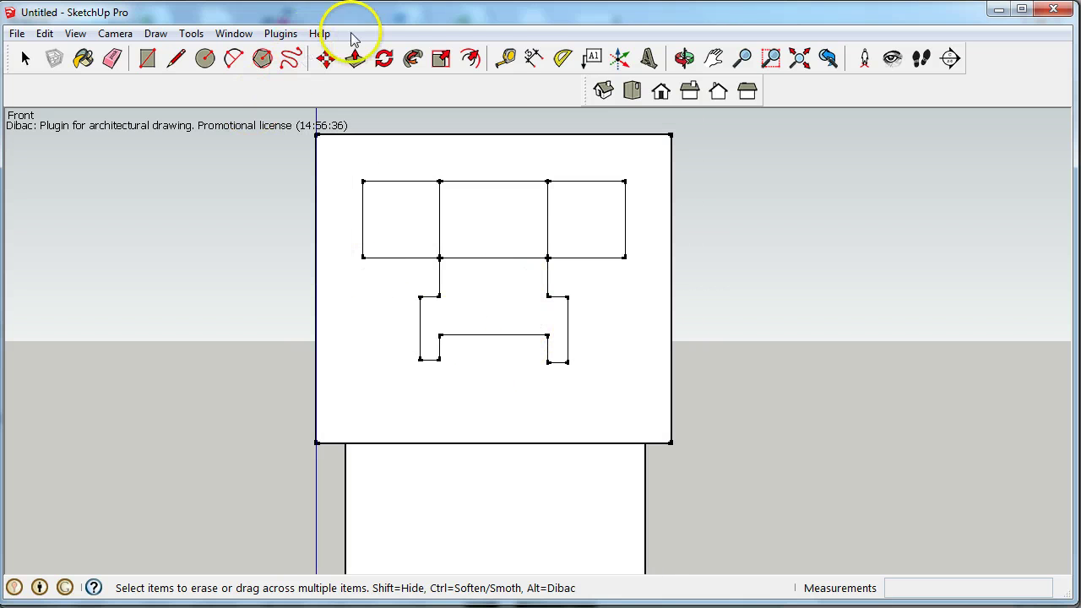
{"action": "left_click", "coordinate": [534, 57]}
{"action": "scroll", "coordinate": [543, 295], "scroll_direction": "up", "scroll_amount": 3}
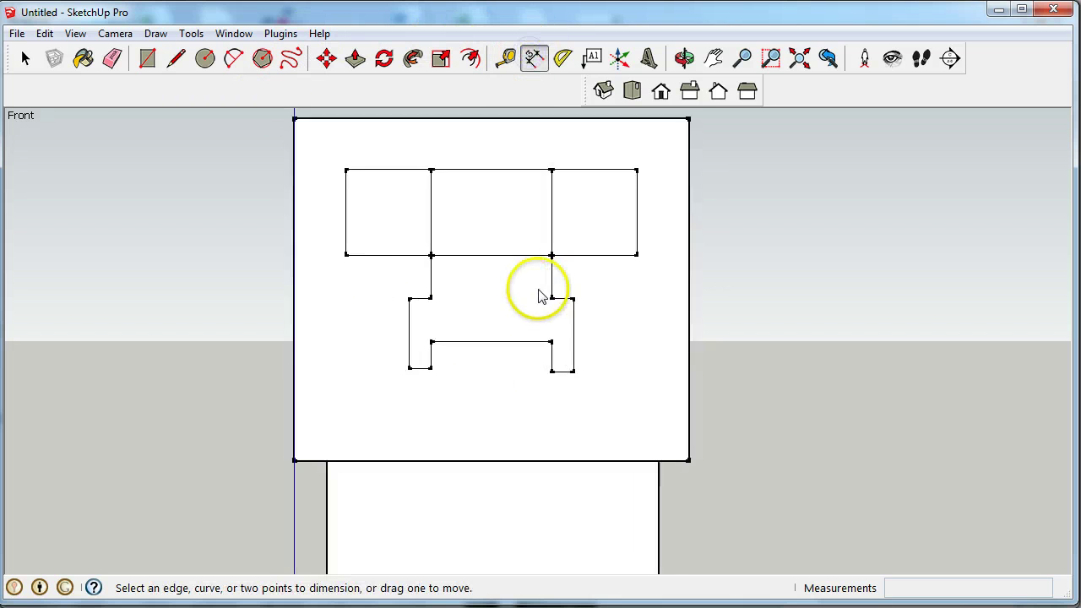
{"action": "left_click", "coordinate": [347, 412]}
{"action": "left_click", "coordinate": [380, 412]}
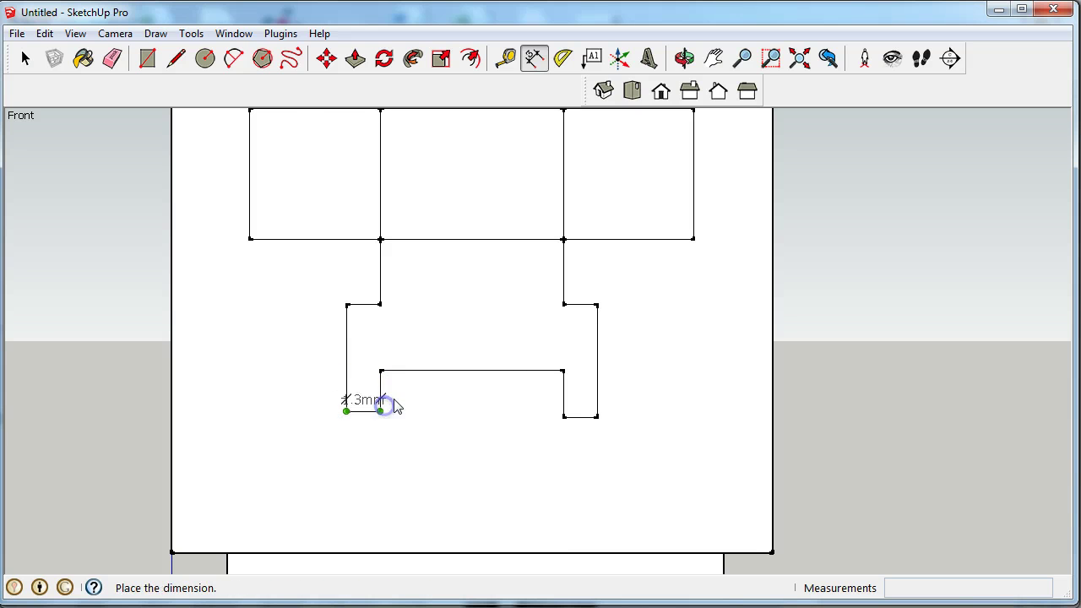
{"action": "left_click", "coordinate": [380, 442]}
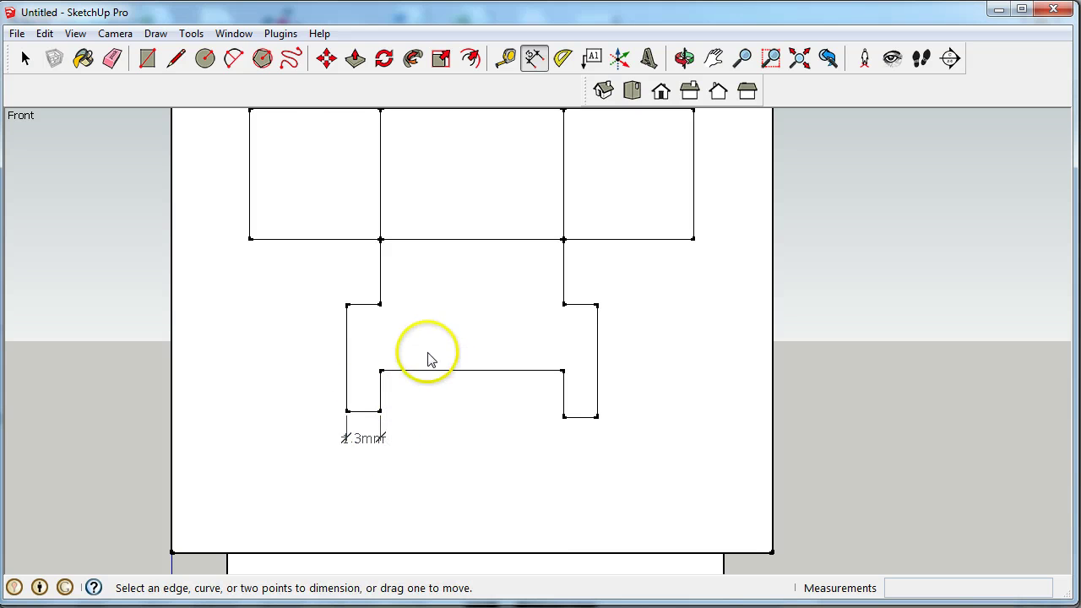
{"action": "left_click", "coordinate": [565, 416]}
{"action": "left_click", "coordinate": [598, 417]}
{"action": "left_click", "coordinate": [597, 432]}
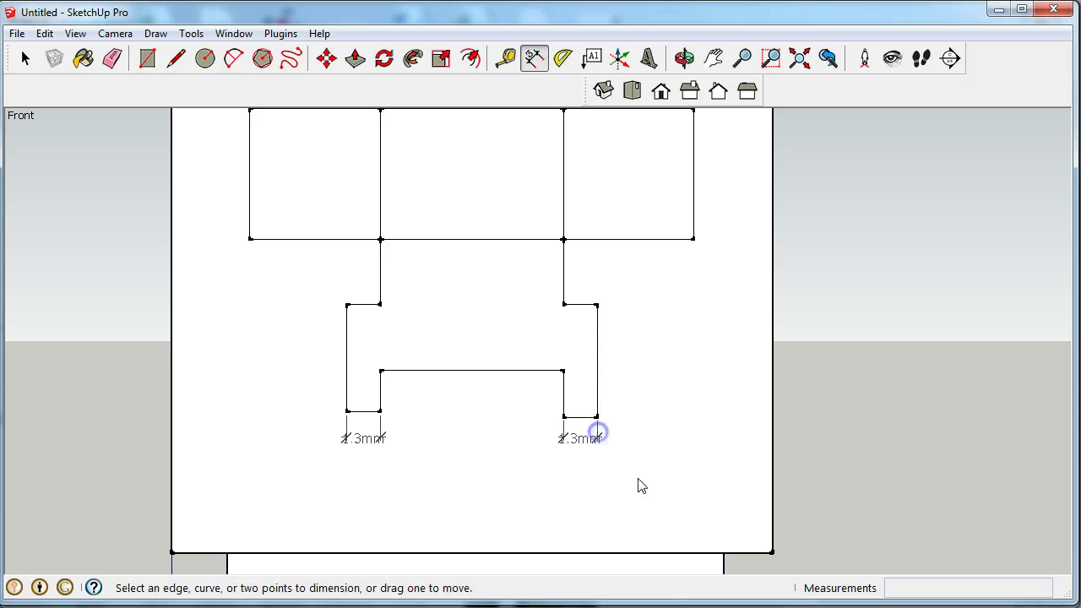
Step: Dimension the outer heights of both mouth legs and the inner height of the left leg
{"action": "left_click", "coordinate": [346, 304]}
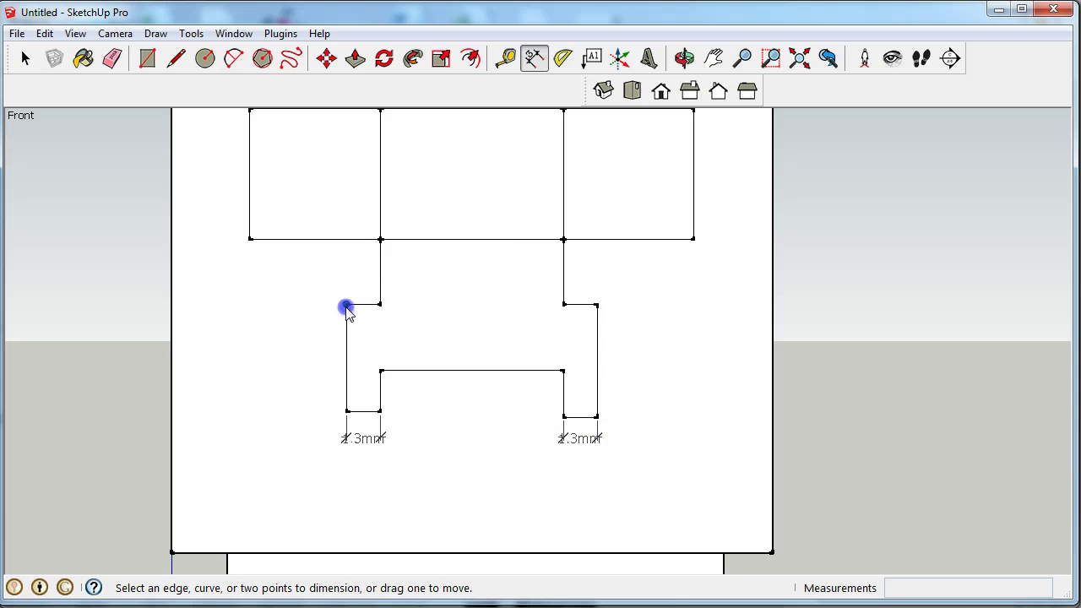
{"action": "left_click", "coordinate": [346, 411]}
{"action": "left_click", "coordinate": [326, 406]}
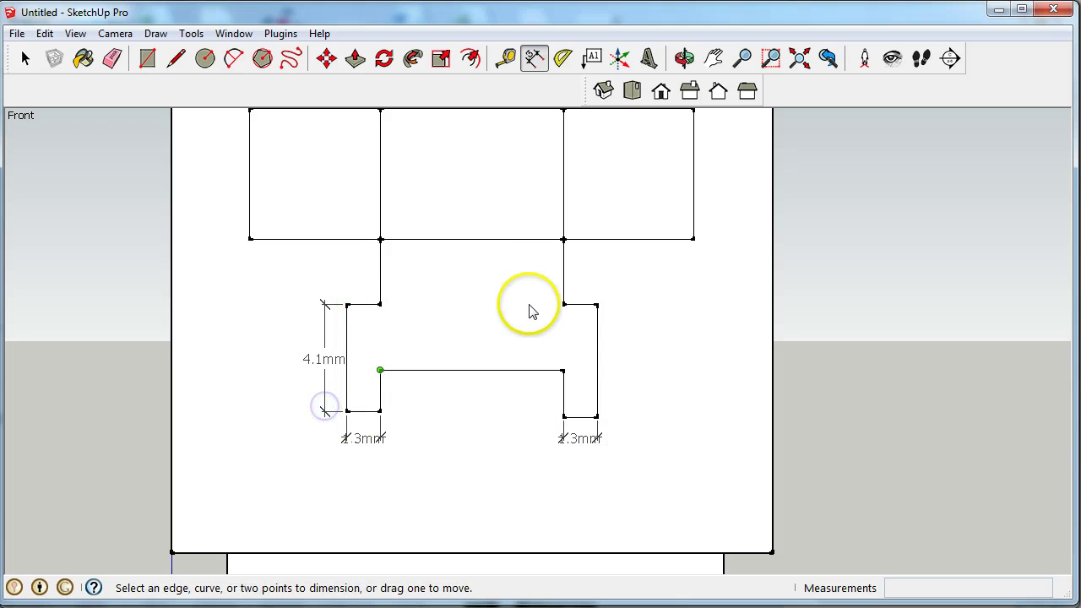
{"action": "left_click", "coordinate": [598, 304]}
{"action": "left_click", "coordinate": [598, 417]}
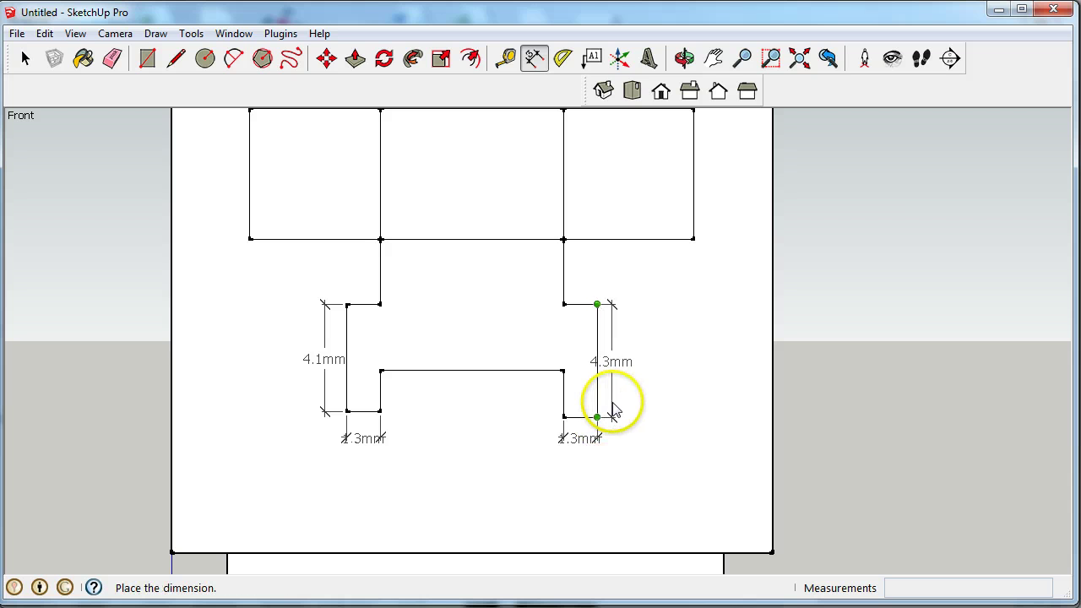
{"action": "left_click", "coordinate": [612, 402]}
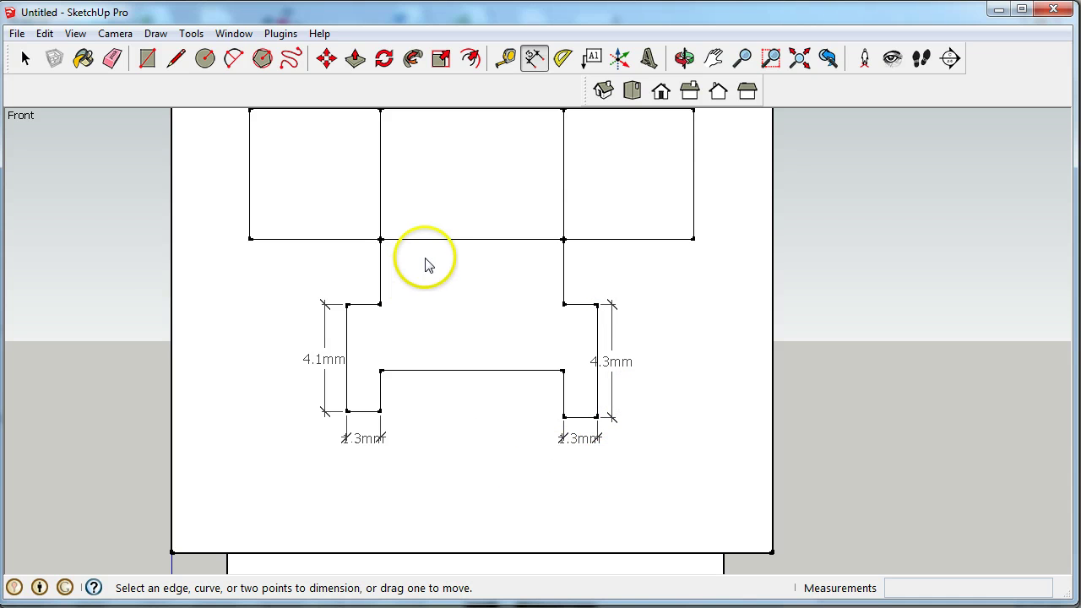
{"action": "left_click", "coordinate": [380, 371]}
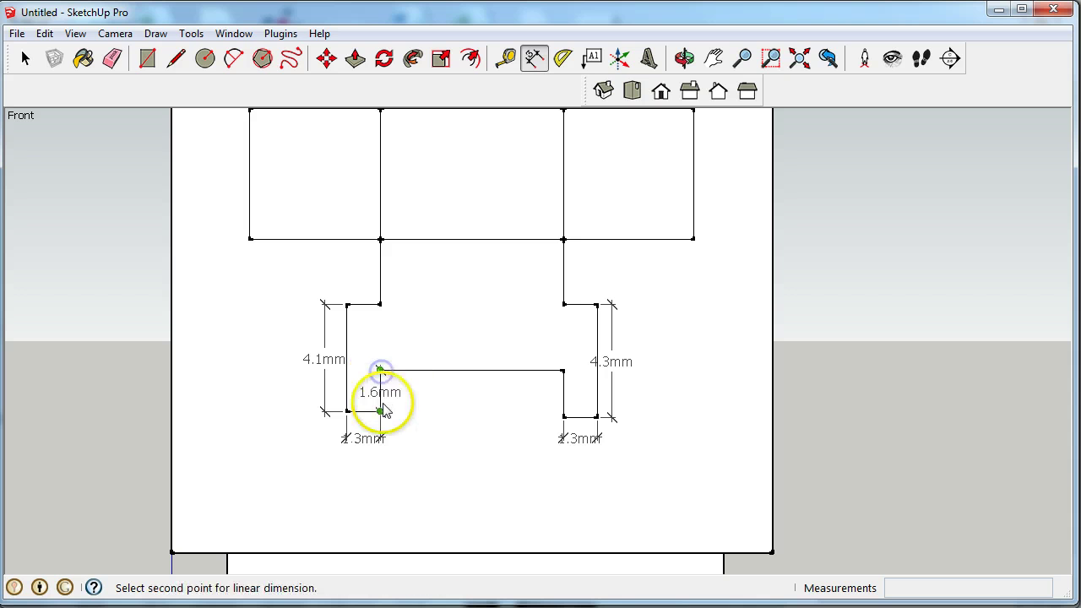
{"action": "left_click", "coordinate": [380, 412]}
{"action": "left_click", "coordinate": [393, 405]}
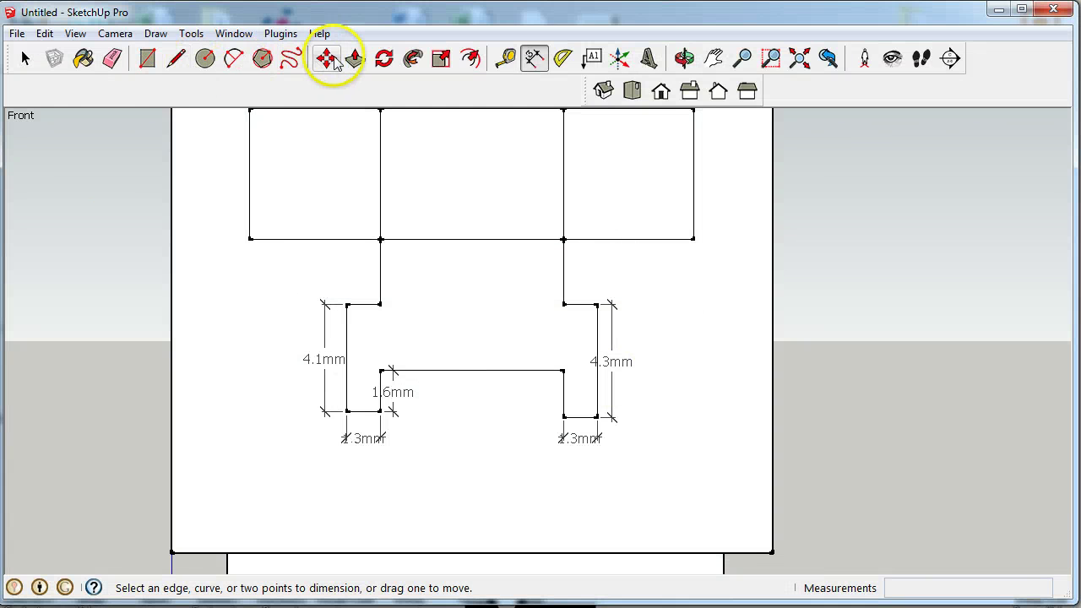
Step: Move the bottom edges of the mouth legs down, the left by 0.9 mm and the right by 0.7 mm, making both 5.0 mm tall
{"action": "left_click", "coordinate": [334, 63]}
{"action": "left_click_drag", "start_coordinate": [358, 412], "coordinate": [363, 434]}
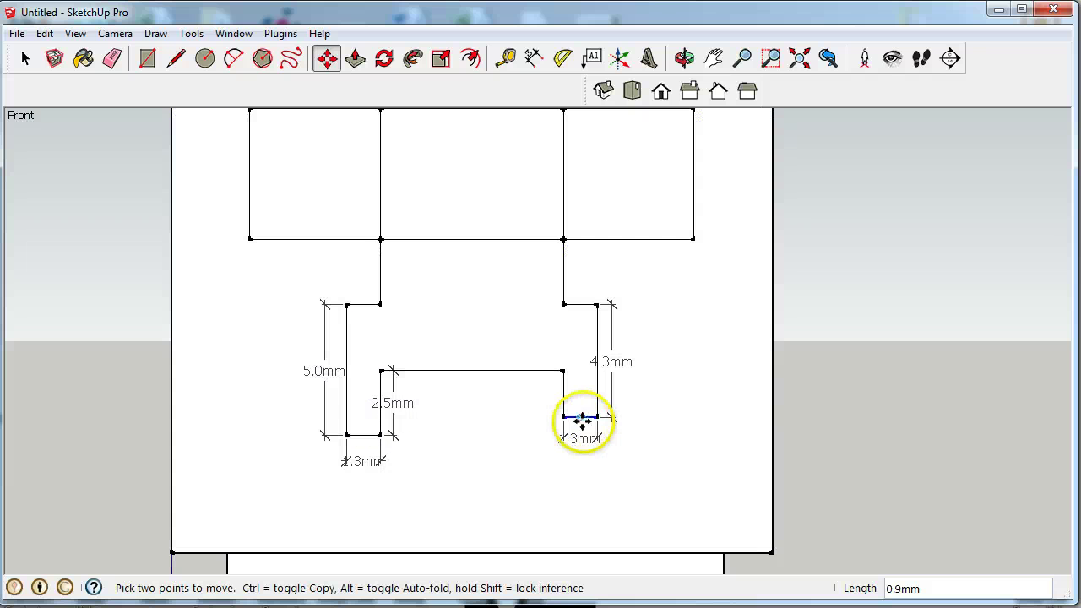
{"action": "left_click_drag", "start_coordinate": [582, 418], "coordinate": [581, 427]}
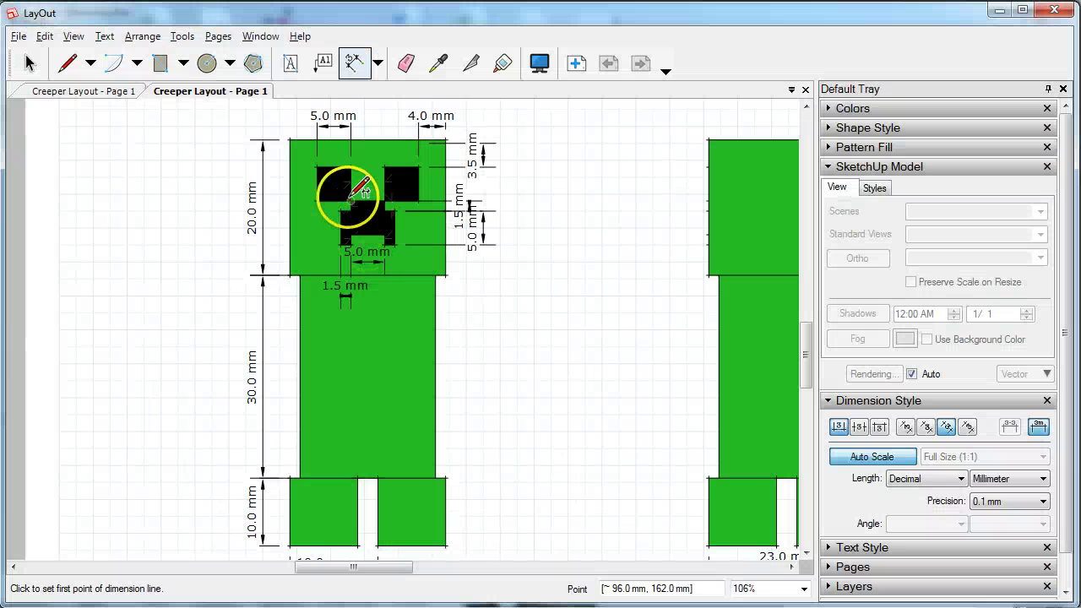
Step: In LayOut, measure the vertical distance from the left eye's lower inner corner to the mouth's left shoulder
{"action": "scroll", "coordinate": [350, 201], "scroll_direction": "up", "scroll_amount": 2}
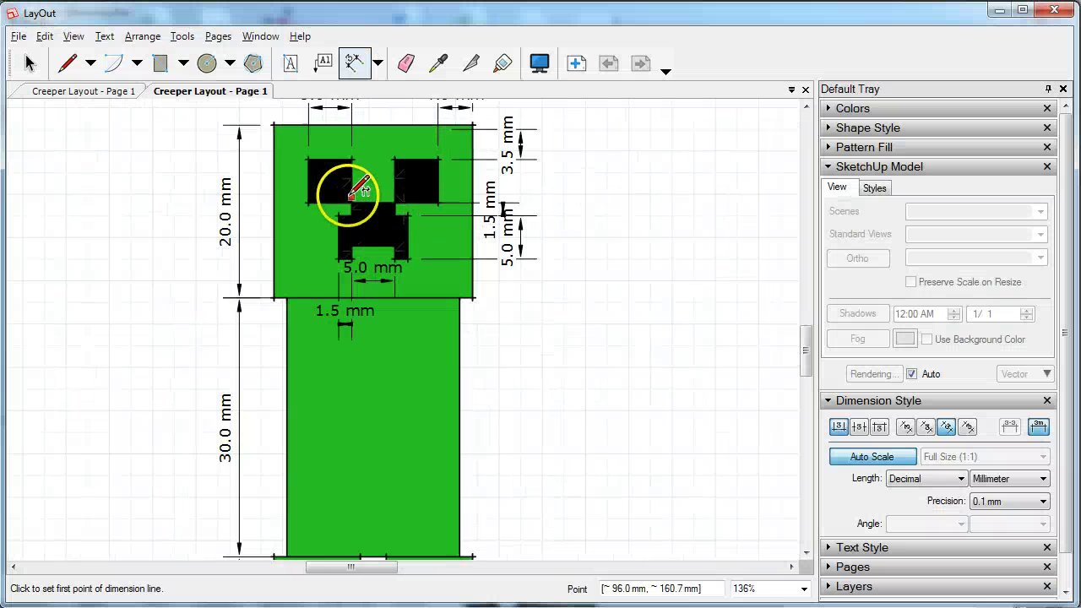
{"action": "scroll", "coordinate": [349, 196], "scroll_direction": "up", "scroll_amount": 3}
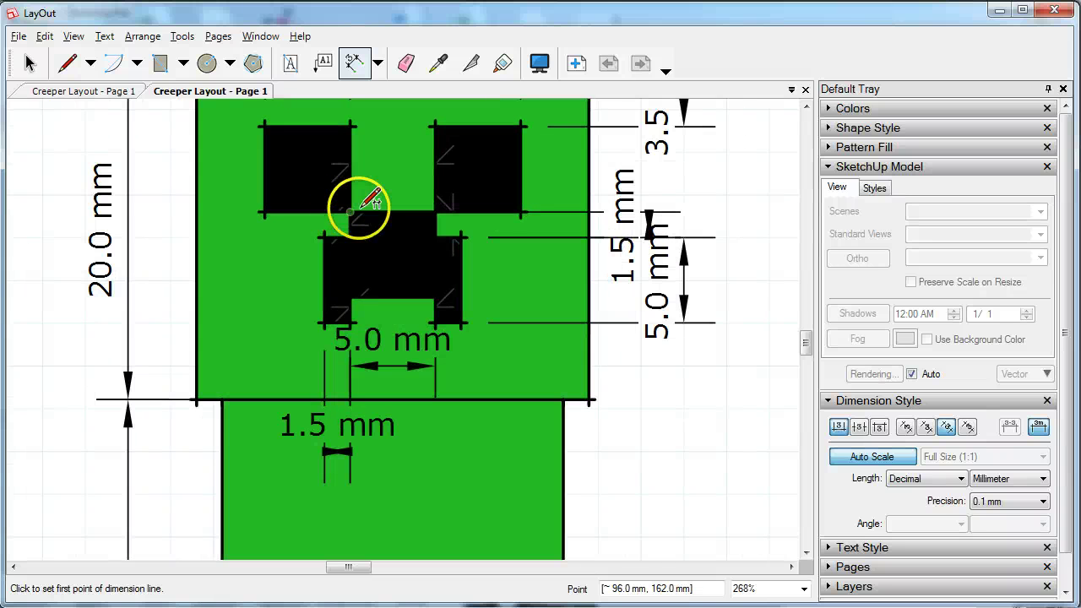
{"action": "left_click", "coordinate": [349, 211]}
{"action": "left_click", "coordinate": [349, 235]}
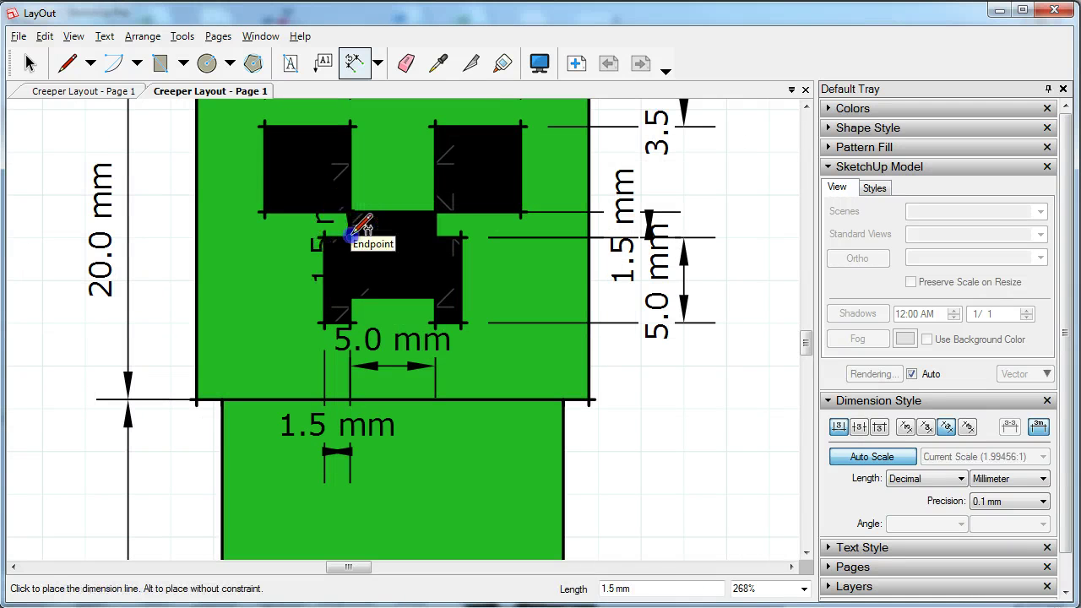
{"action": "left_click", "coordinate": [253, 226]}
{"action": "key", "text": "Escape"}
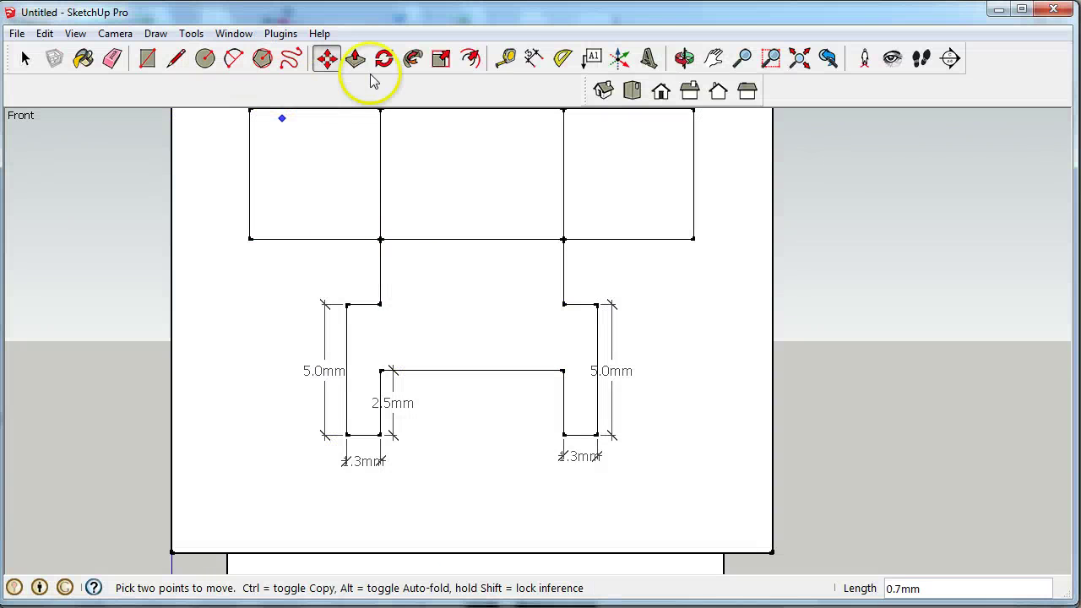
Step: Back in SketchUp, dimension the vertical edge between the left eye's lower inner corner and the mouth's left shoulder
{"action": "left_click", "coordinate": [533, 58]}
{"action": "left_click", "coordinate": [380, 239]}
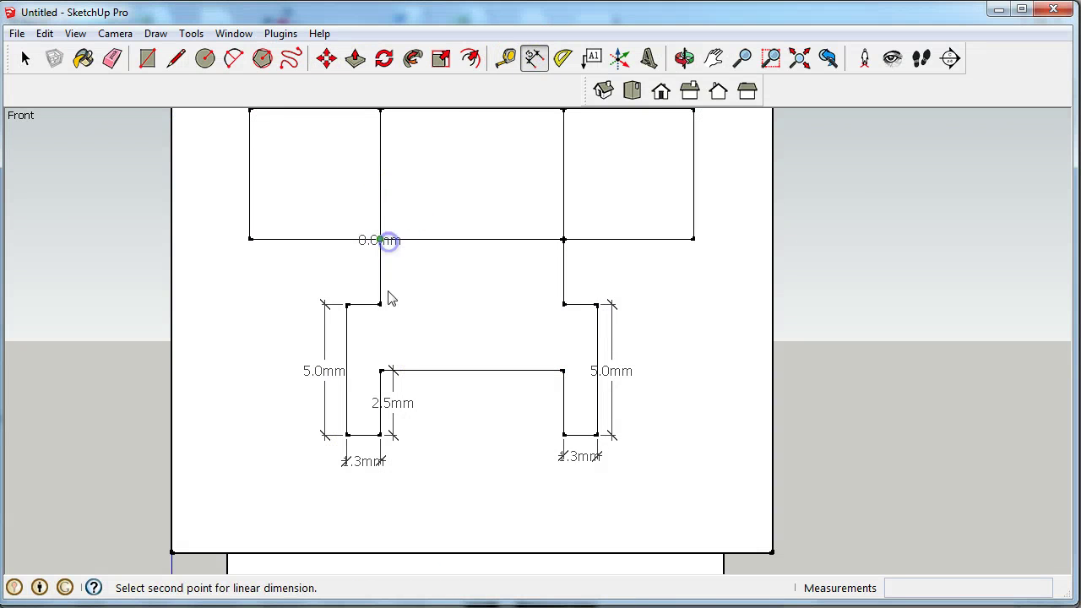
{"action": "mouse_move", "coordinate": [380, 304]}
{"action": "left_mouse_down"}
{"action": "mouse_move", "coordinate": [375, 298]}
{"action": "mouse_move", "coordinate": [395, 296]}
{"action": "left_mouse_up"}
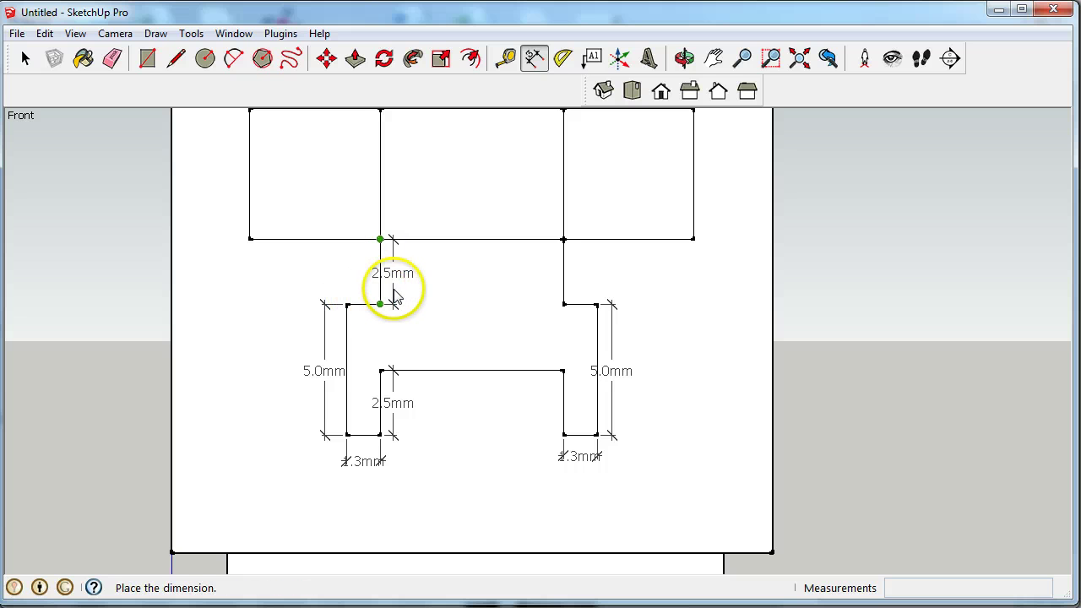
{"action": "left_click", "coordinate": [394, 295]}
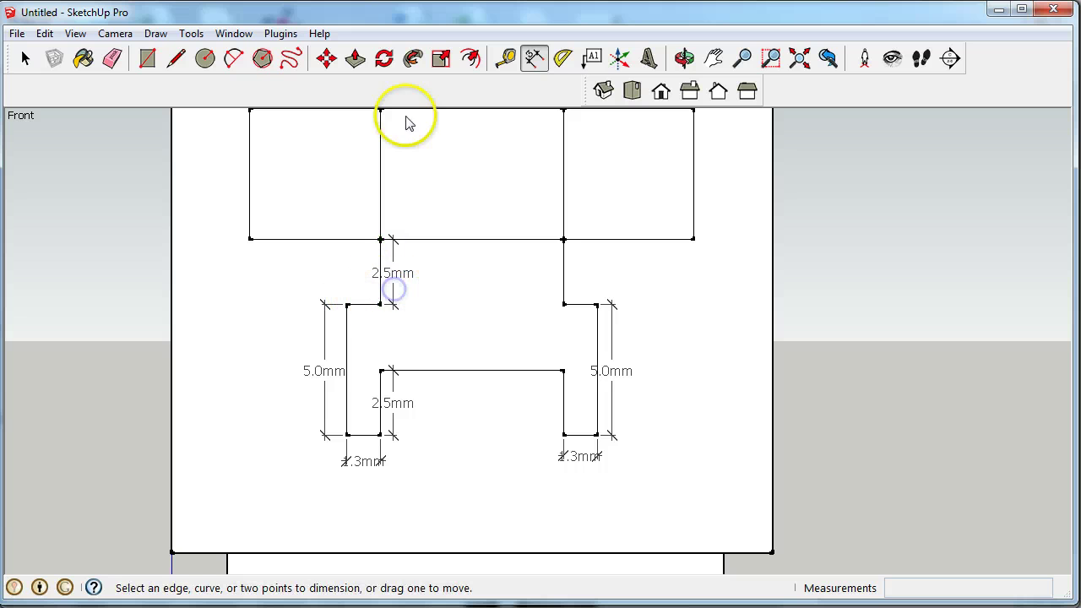
Step: Move the shoulder edges and the bottom edges of both mouth legs up by 1.0 mm each
{"action": "left_click", "coordinate": [327, 58]}
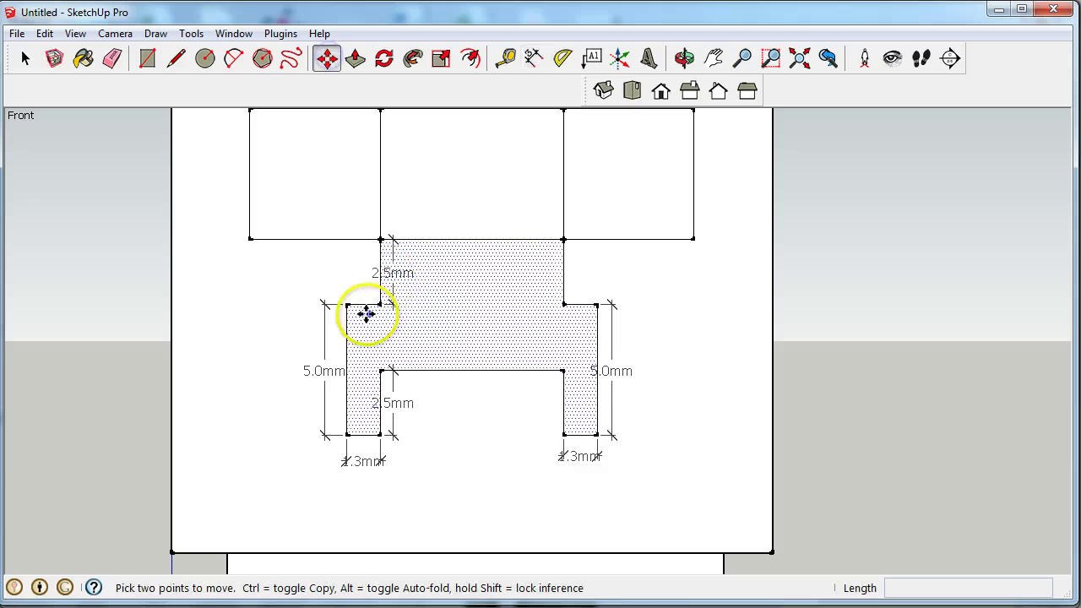
{"action": "left_click", "coordinate": [358, 304]}
{"action": "left_click", "coordinate": [359, 284]}
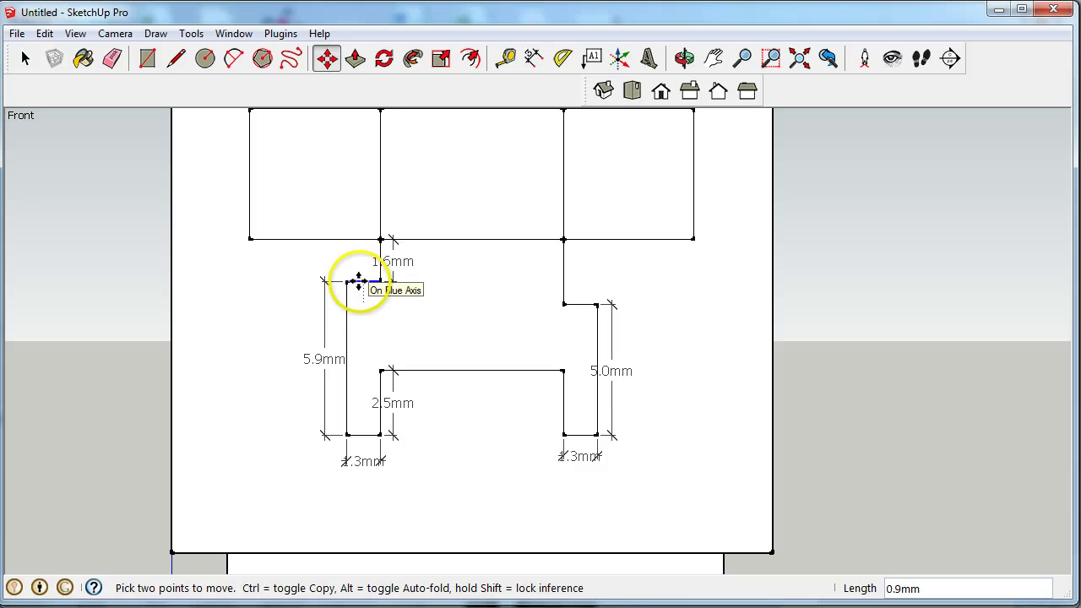
{"action": "left_click", "coordinate": [359, 435]}
{"action": "left_click", "coordinate": [363, 421]}
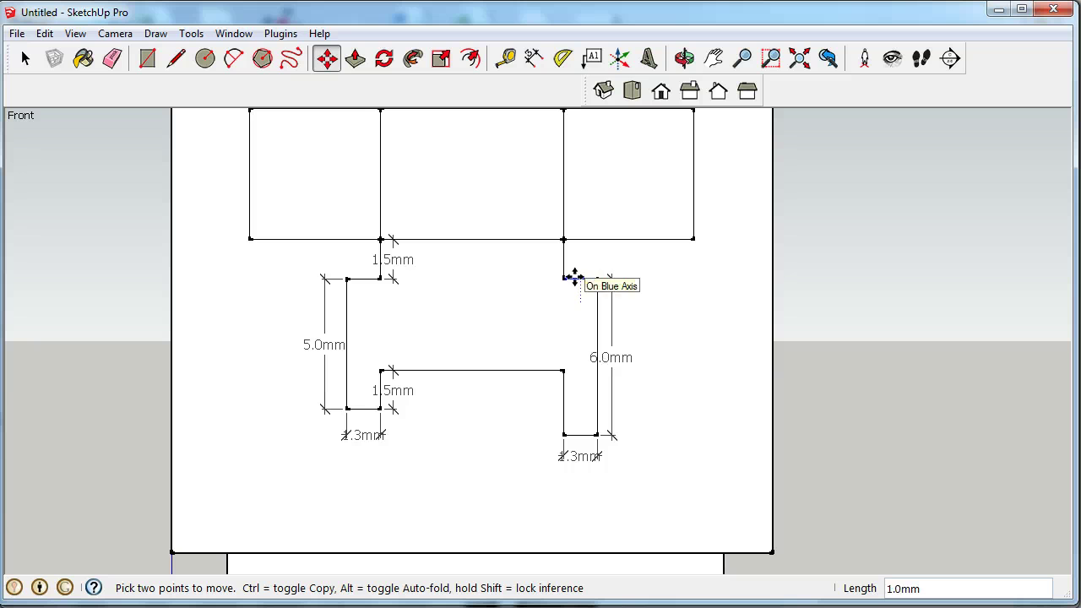
{"action": "left_click", "coordinate": [576, 278]}
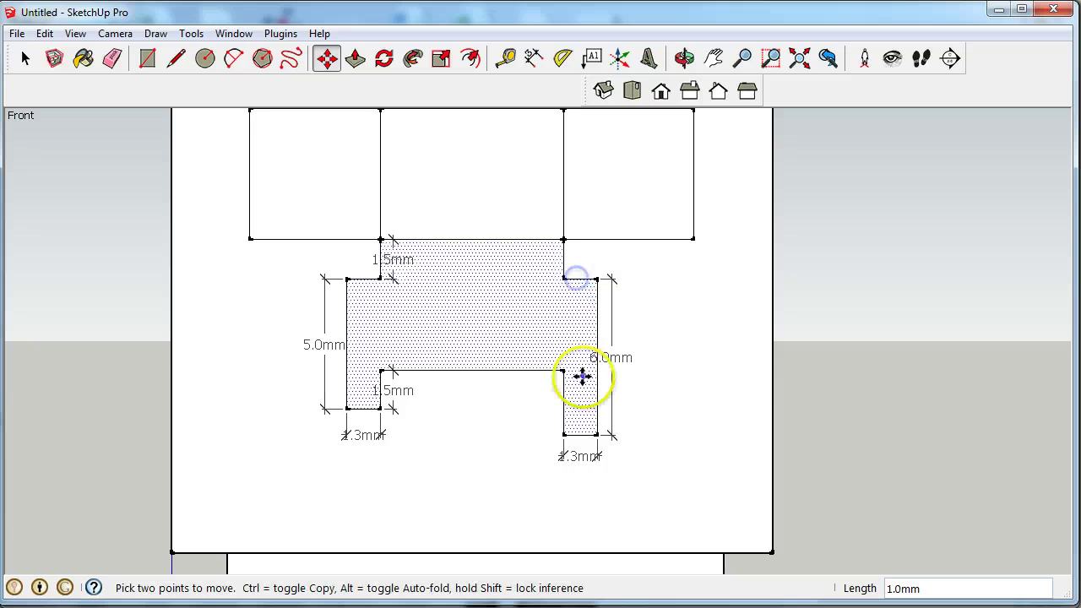
{"action": "left_click", "coordinate": [580, 435]}
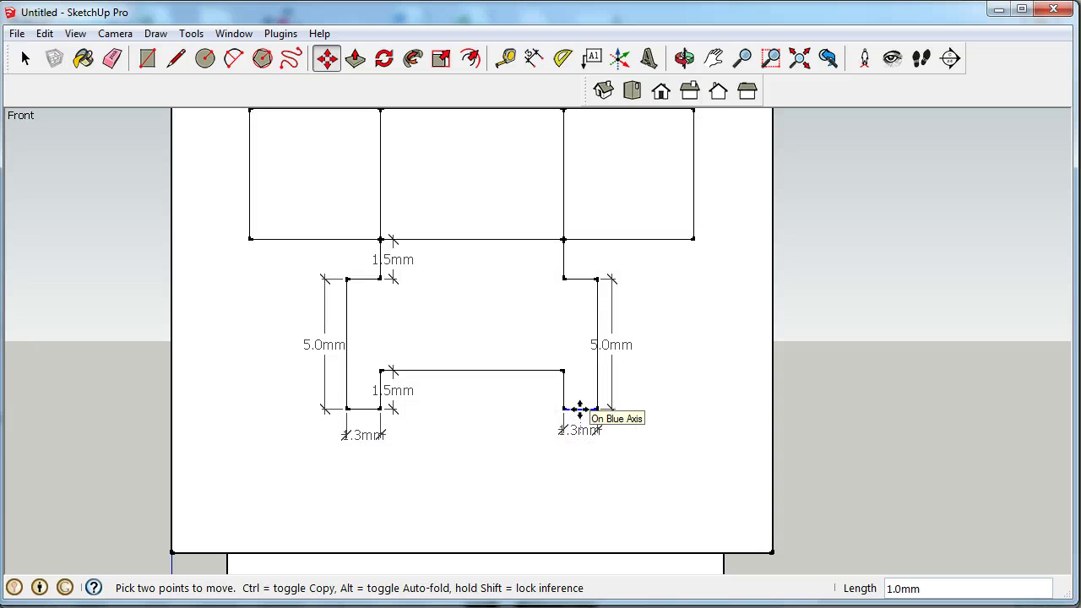
{"action": "left_click", "coordinate": [579, 409]}
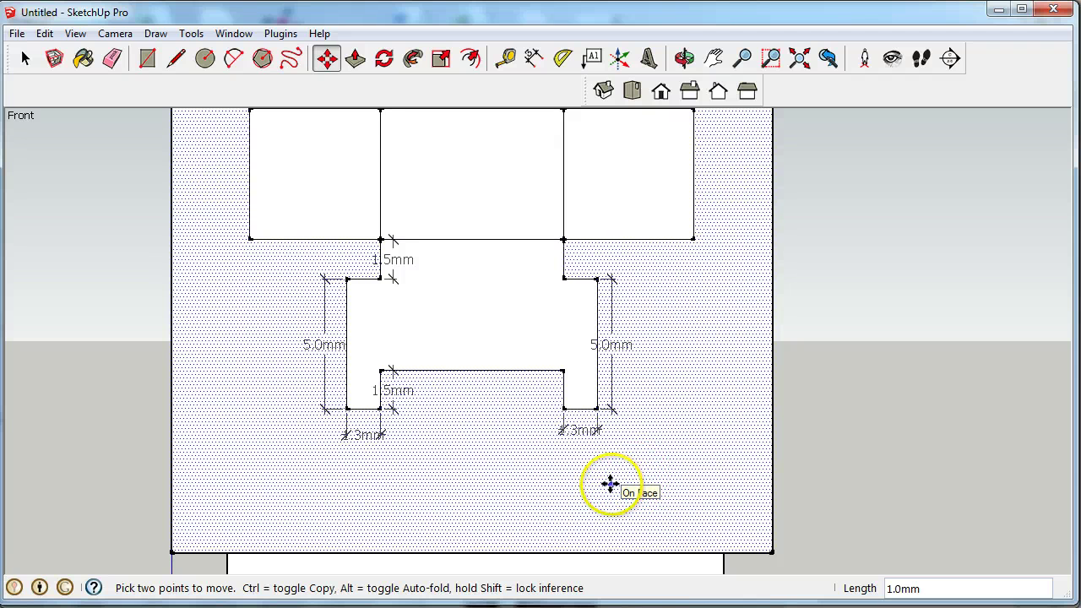
Step: Erase the horizontal line joining the upper inner corners of the two eyes
{"action": "scroll", "coordinate": [591, 447], "scroll_direction": "down", "scroll_amount": 5}
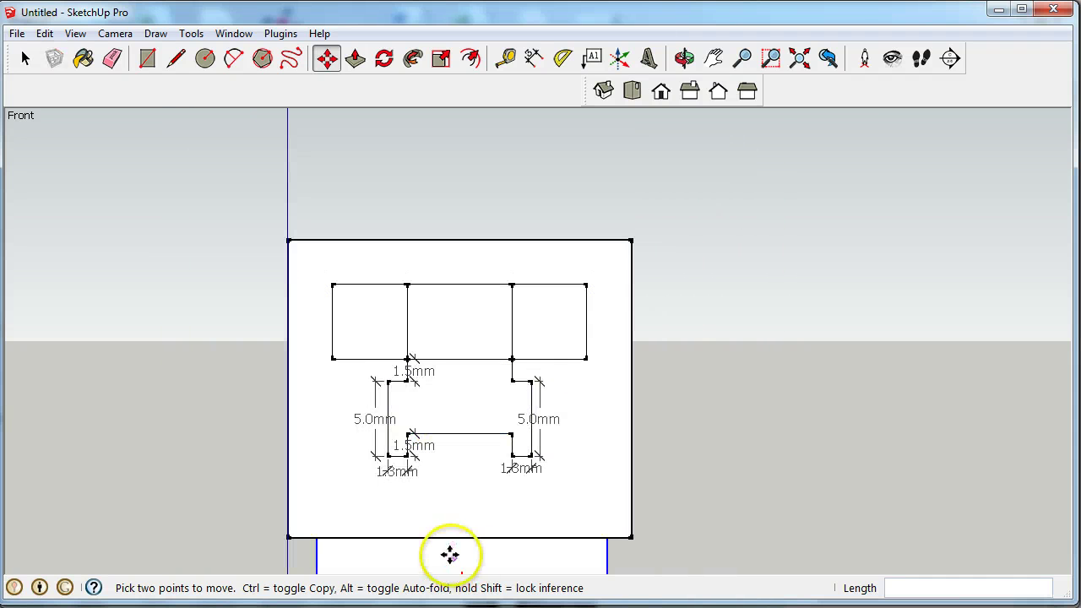
{"action": "left_click", "coordinate": [112, 58]}
{"action": "left_click", "coordinate": [456, 285]}
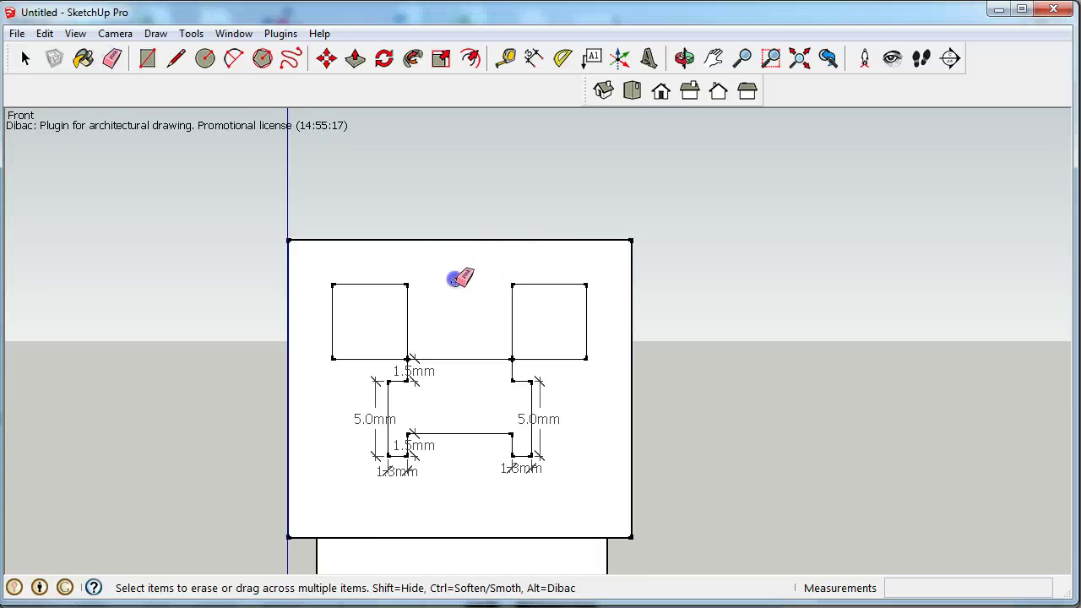
Step: Erase all the dimensions around the mouth on the head's front face
{"action": "scroll", "coordinate": [572, 514], "scroll_direction": "down", "scroll_amount": 3}
{"action": "scroll", "coordinate": [621, 558], "scroll_direction": "up", "scroll_amount": 3}
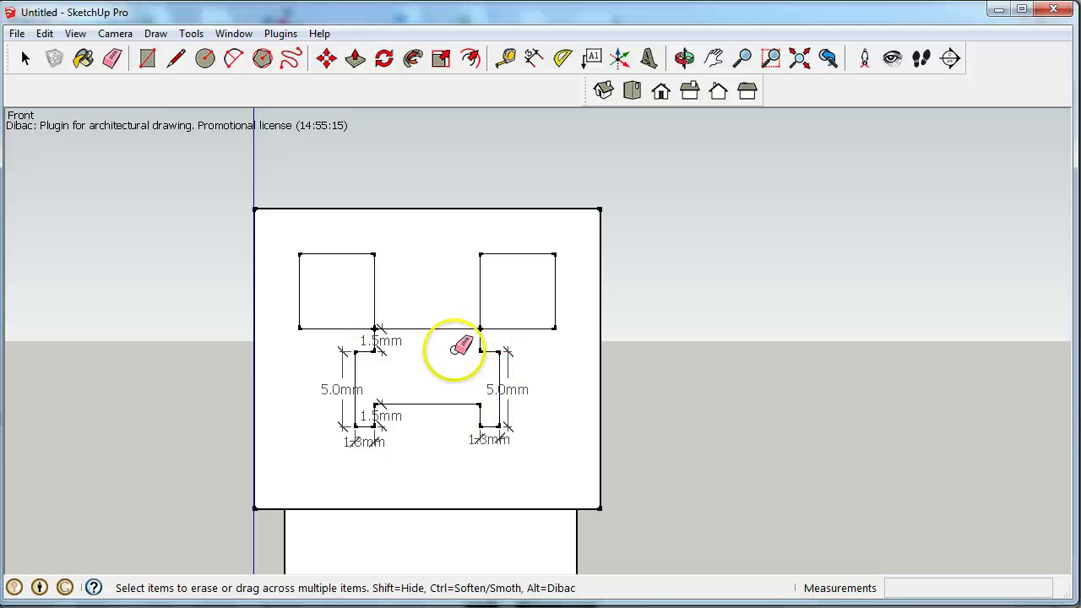
{"action": "left_click", "coordinate": [513, 389]}
{"action": "left_click", "coordinate": [484, 440]}
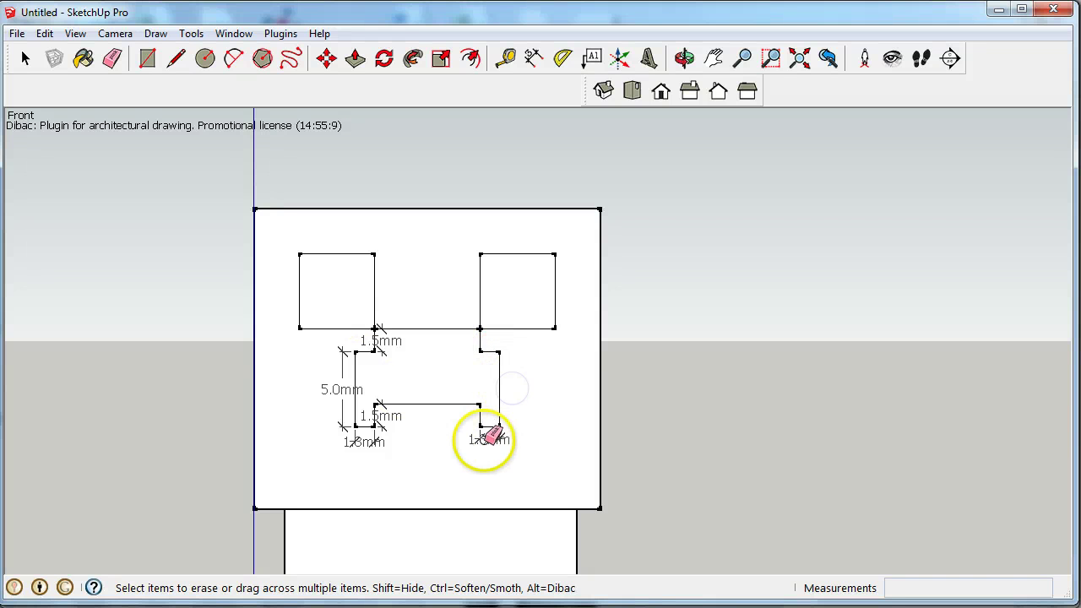
{"action": "left_click", "coordinate": [361, 443]}
{"action": "left_click", "coordinate": [378, 342]}
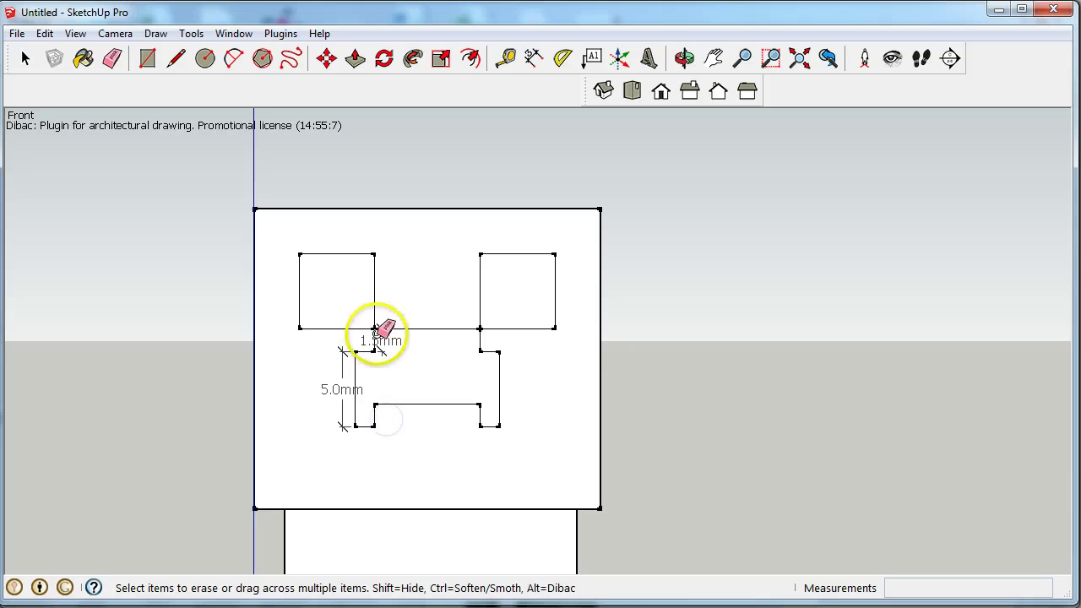
{"action": "left_click", "coordinate": [342, 378]}
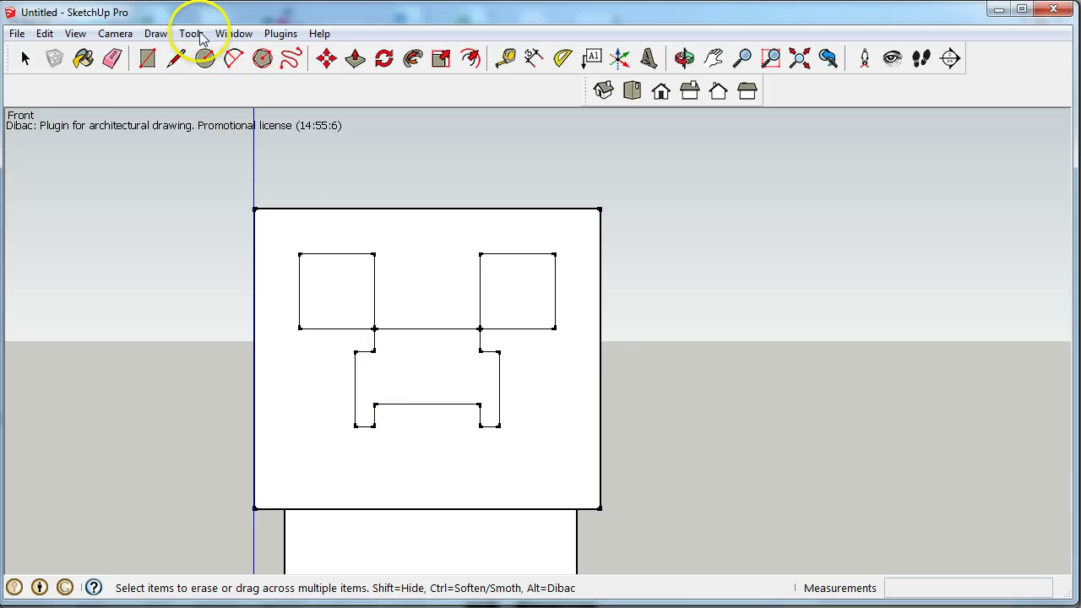
Step: Push the left eye square 1.5 mm into the head's front face
{"action": "key", "text": "o"}
{"action": "left_click_drag", "start_coordinate": [607, 294], "coordinate": [548, 309]}
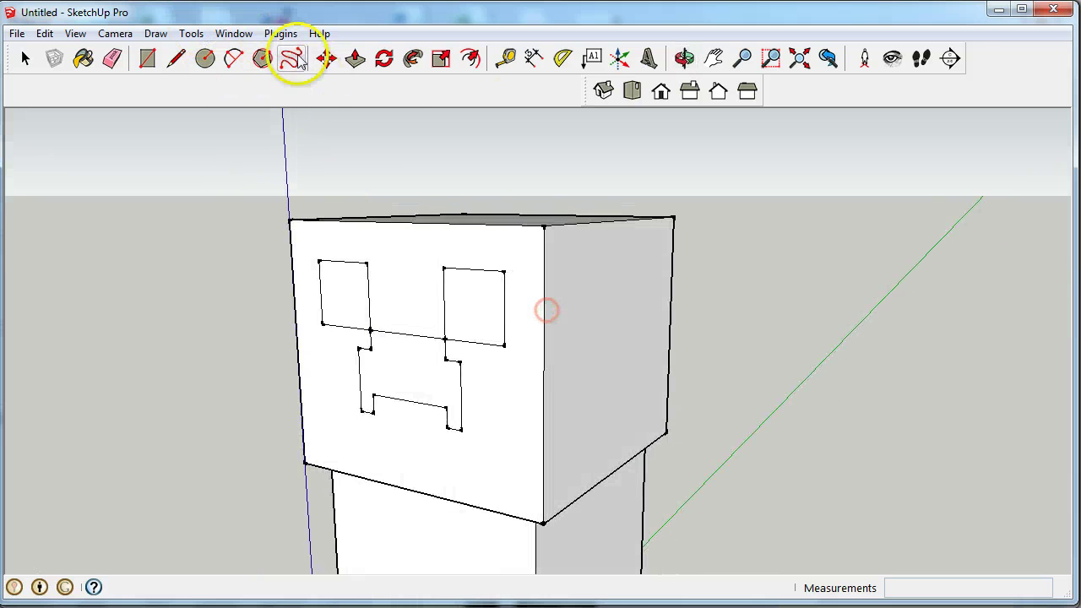
{"action": "left_click", "coordinate": [358, 59]}
{"action": "left_click", "coordinate": [338, 285]}
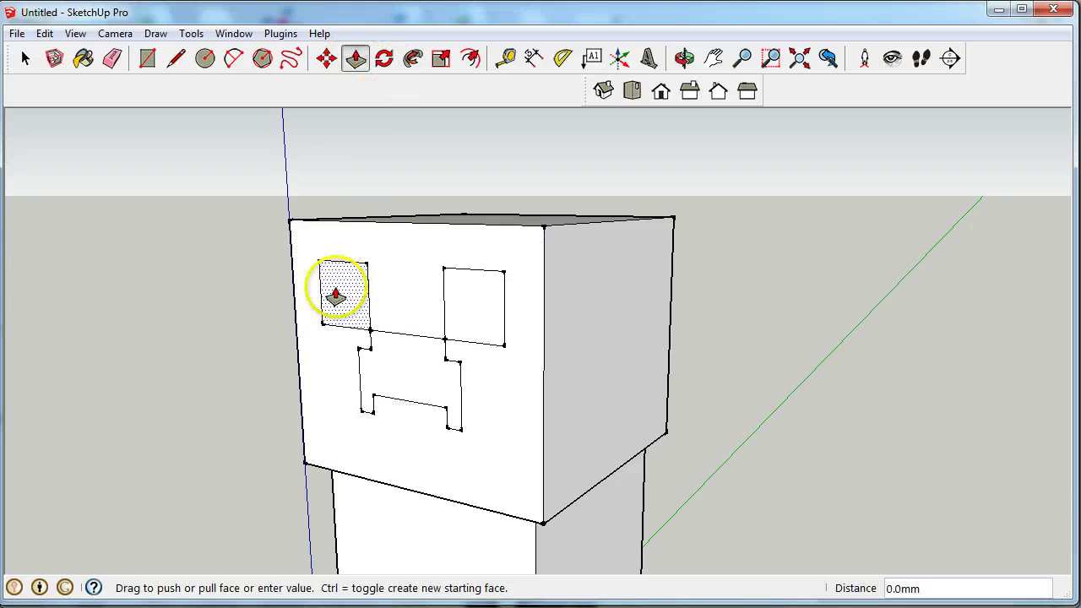
{"action": "key", "text": "Return"}
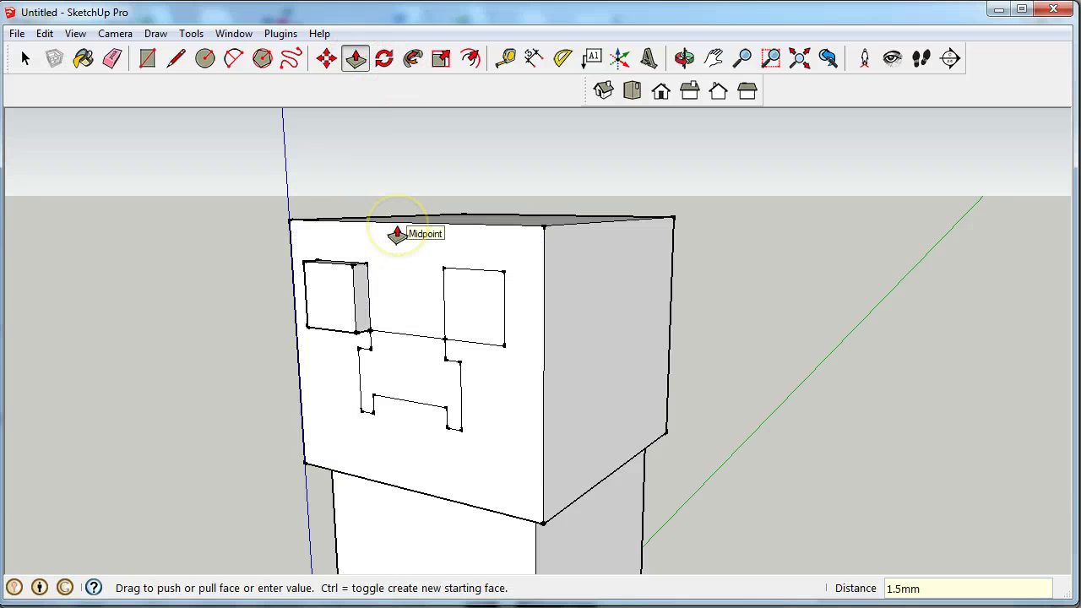
{"action": "left_click", "coordinate": [342, 302]}
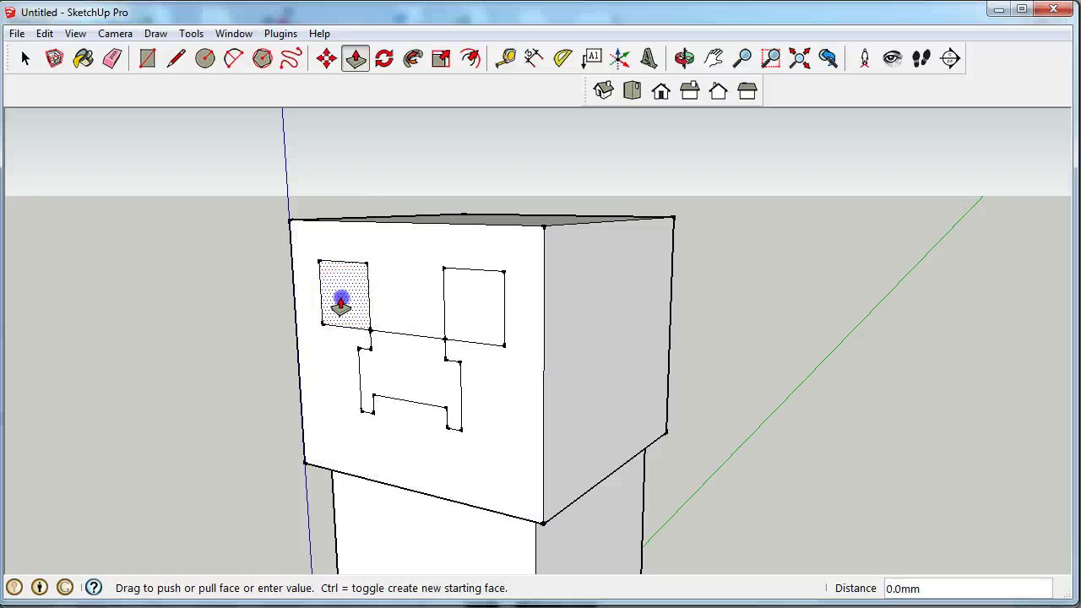
{"action": "type", "text": "1."}
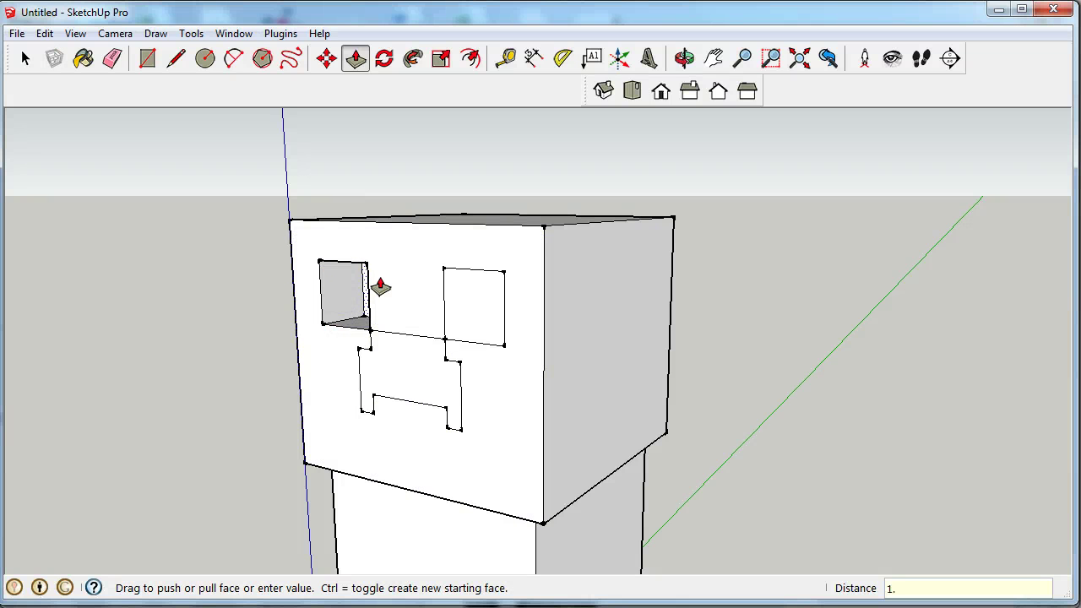
{"action": "type", "text": "5"}
{"action": "key", "text": "Return"}
Step: Push the right eye square 1.5 mm into the head and recess the mouth area inward
{"action": "left_click", "coordinate": [481, 315]}
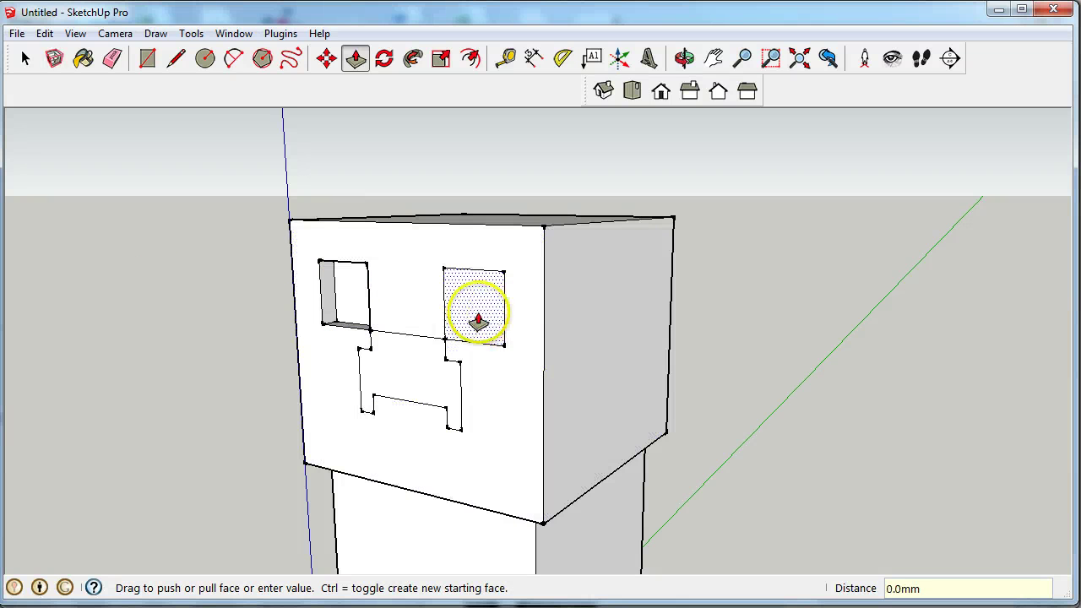
{"action": "left_click", "coordinate": [486, 318]}
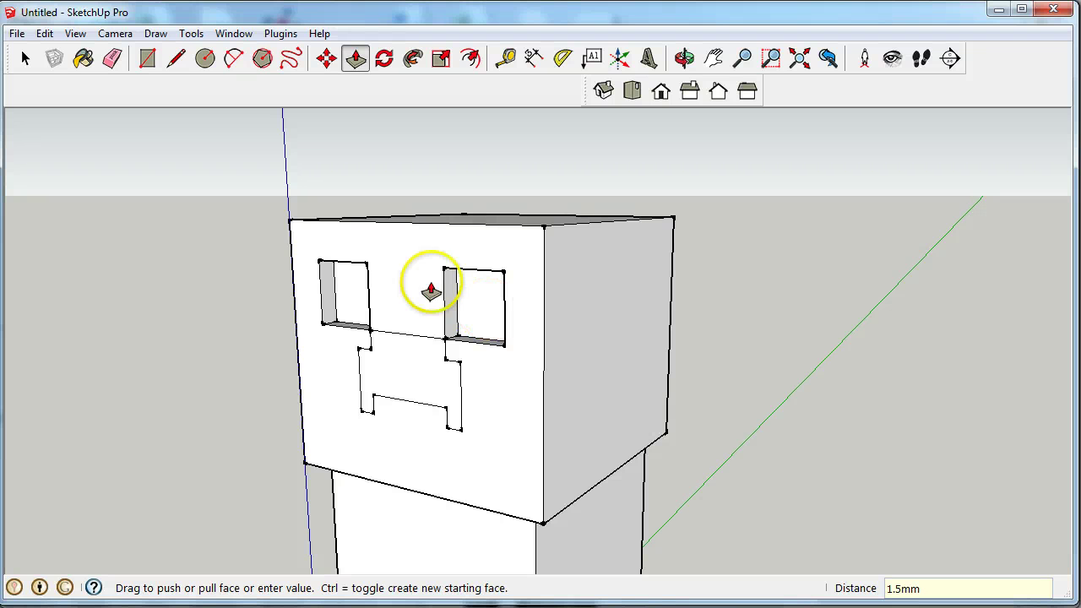
{"action": "left_click", "coordinate": [393, 358]}
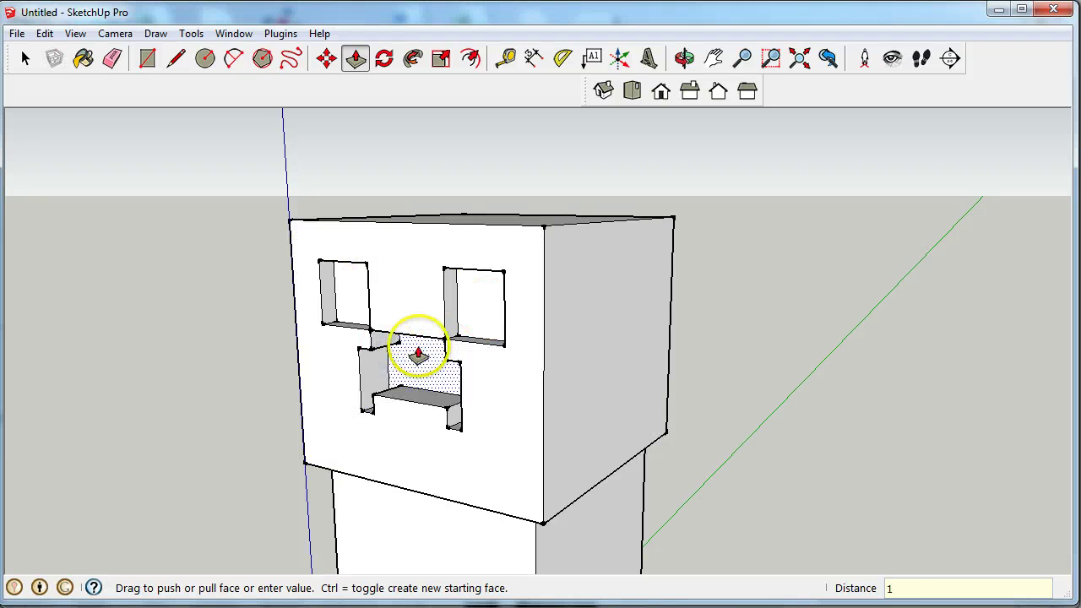
{"action": "left_click", "coordinate": [290, 347]}
{"action": "middle_click_drag", "start_coordinate": [289, 346], "coordinate": [517, 346]}
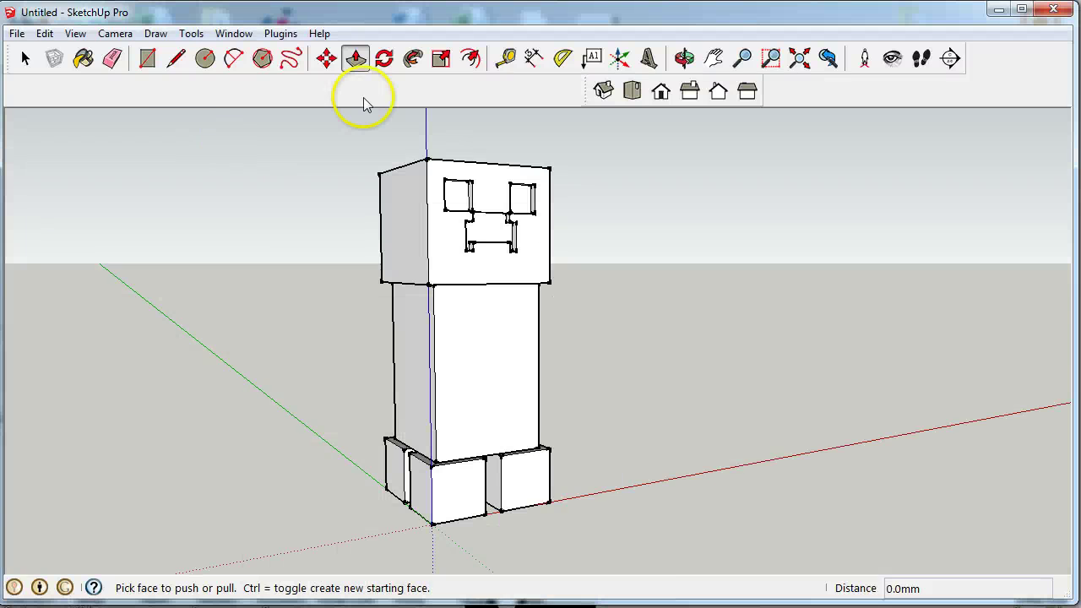
Step: Make the entire head, including the eye and mouth recesses, into a component
{"action": "left_click", "coordinate": [25, 57]}
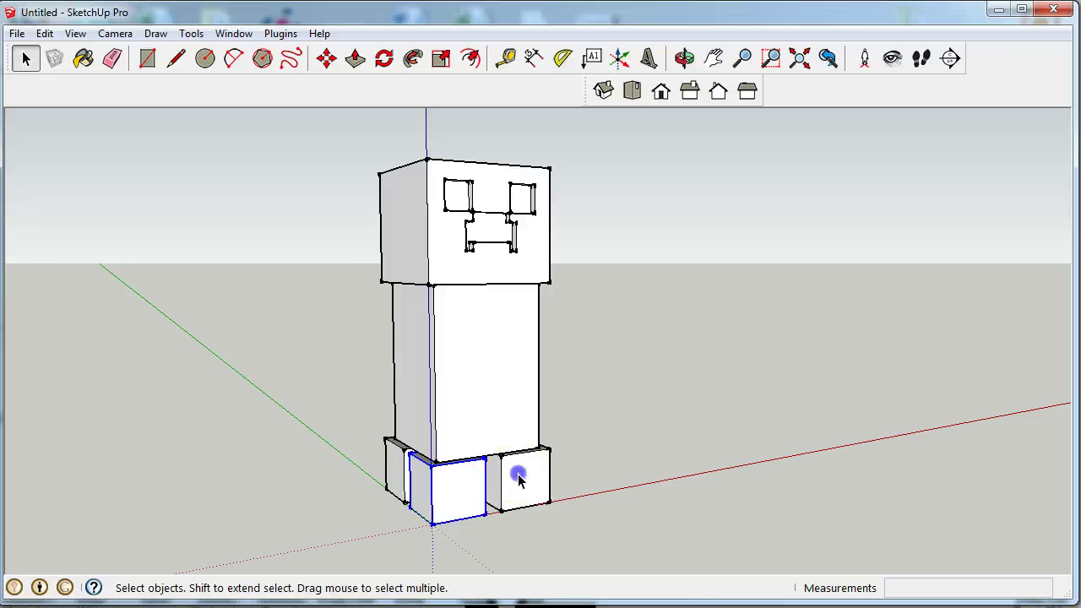
{"action": "left_click", "coordinate": [446, 222]}
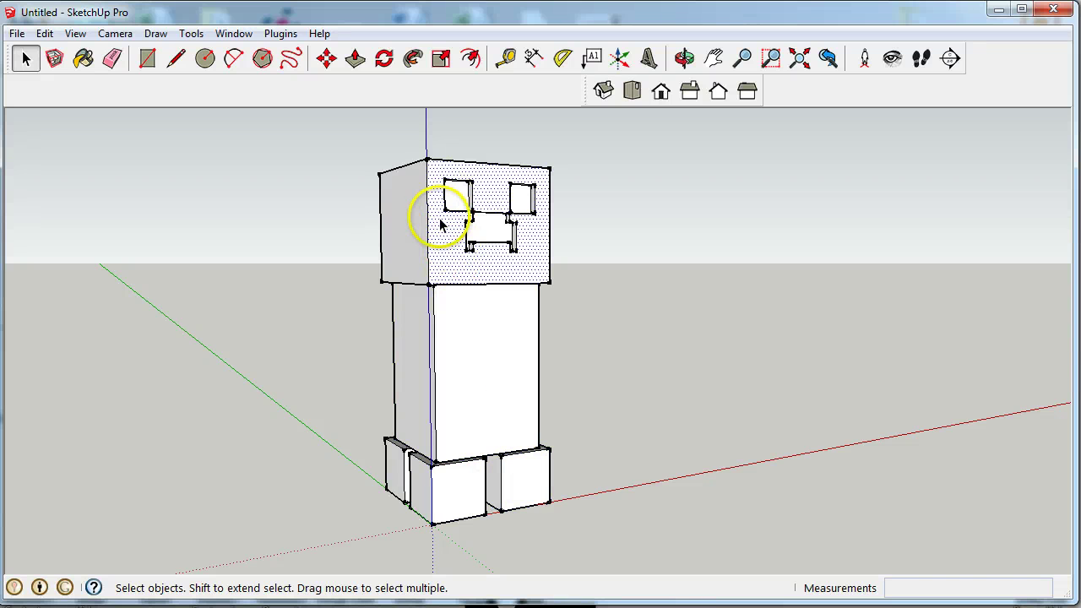
{"action": "right_click", "coordinate": [439, 222]}
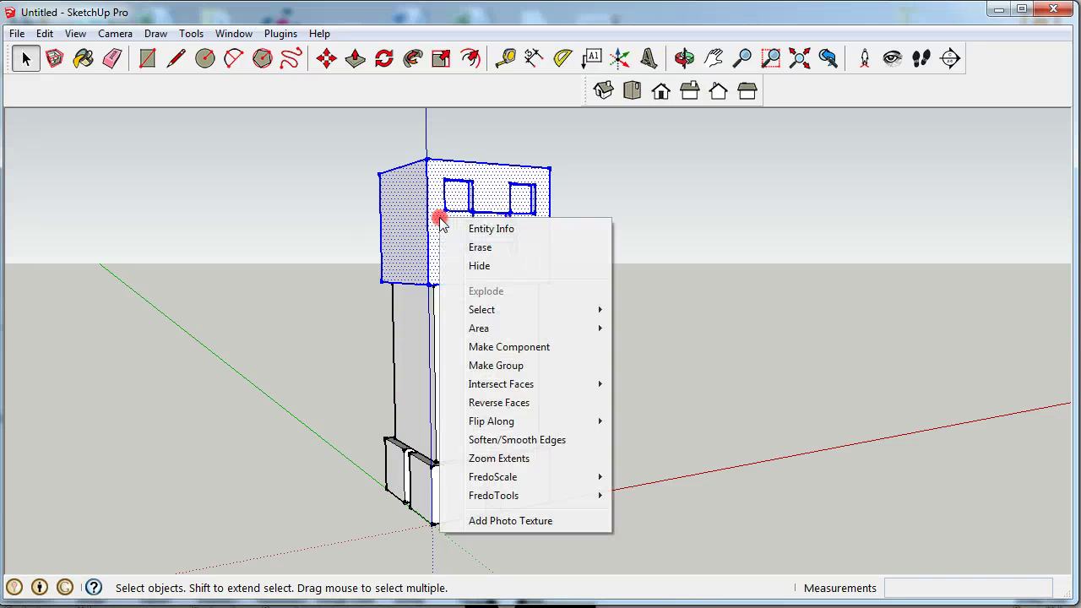
{"action": "left_click", "coordinate": [494, 343]}
{"action": "left_click", "coordinate": [582, 419]}
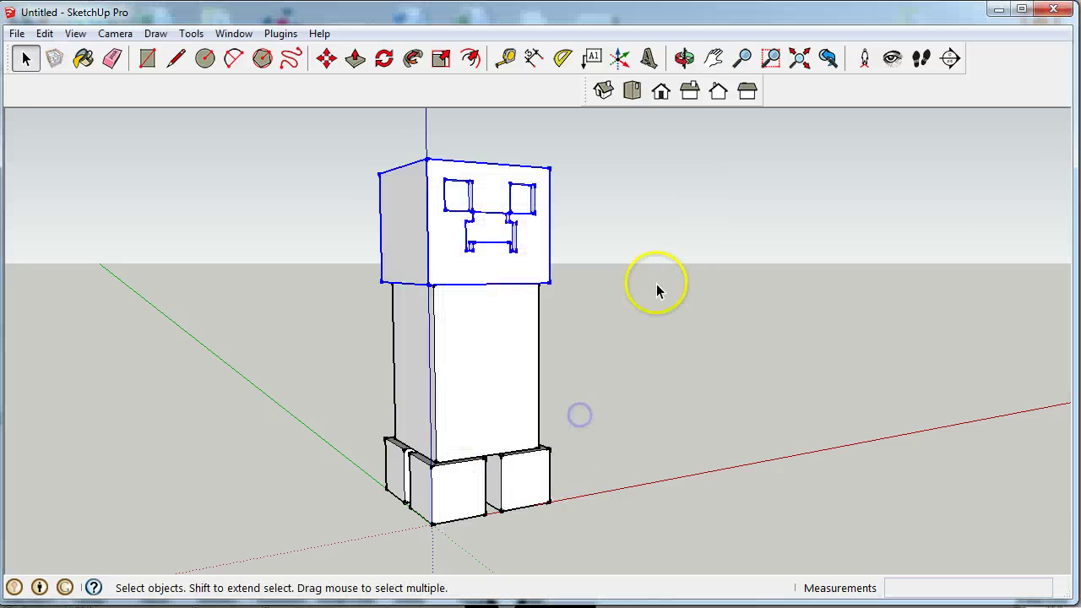
{"action": "left_click", "coordinate": [657, 284]}
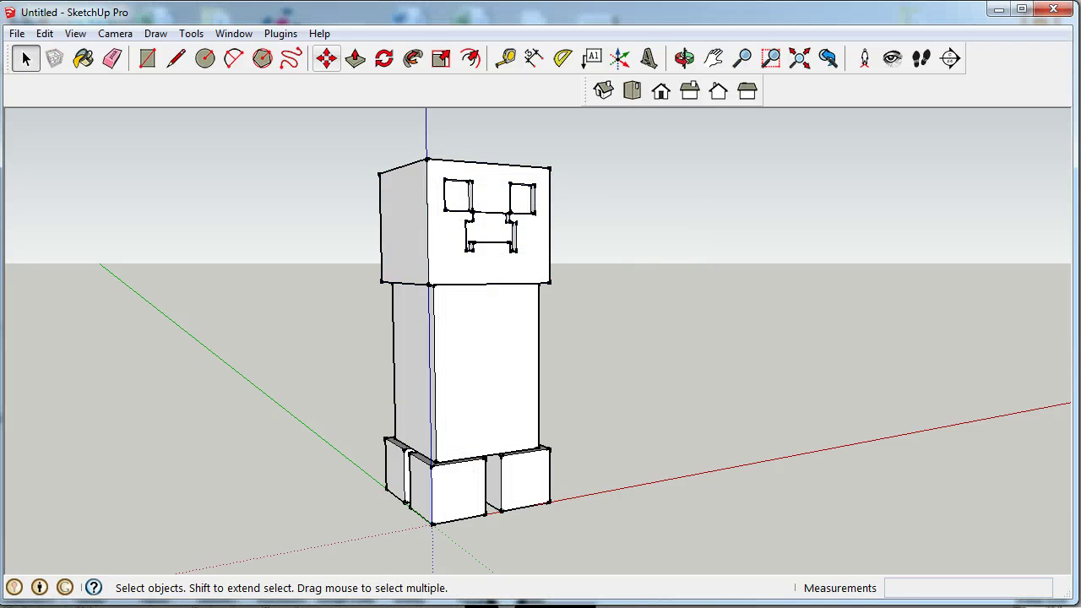
Step: Paint the body and all four legs with the green Color_F12 from the Colors library
{"action": "left_click", "coordinate": [88, 61]}
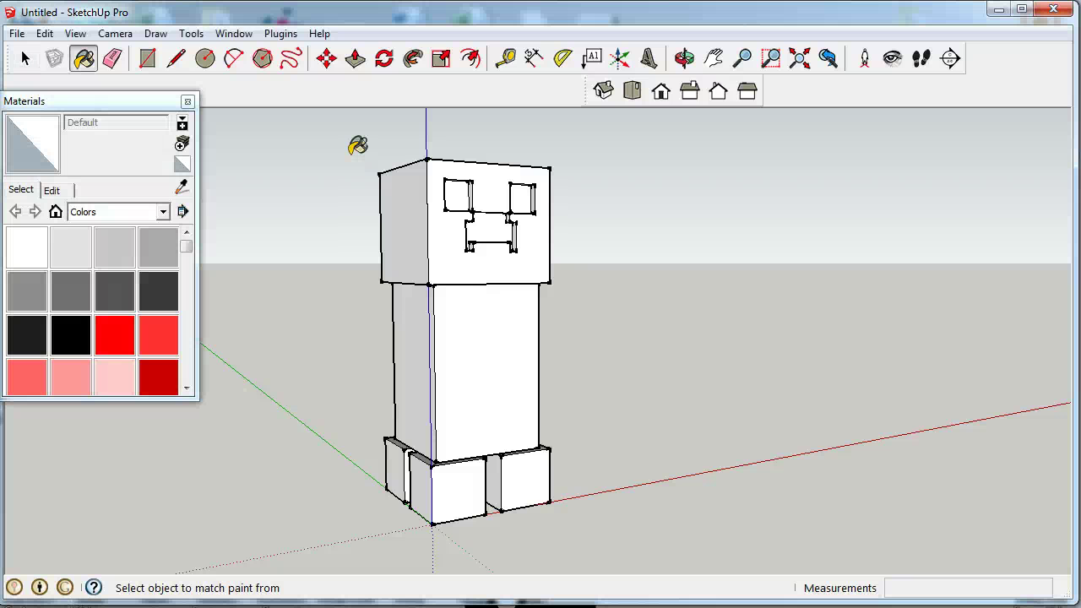
{"action": "left_click_drag", "start_coordinate": [186, 245], "coordinate": [185, 303]}
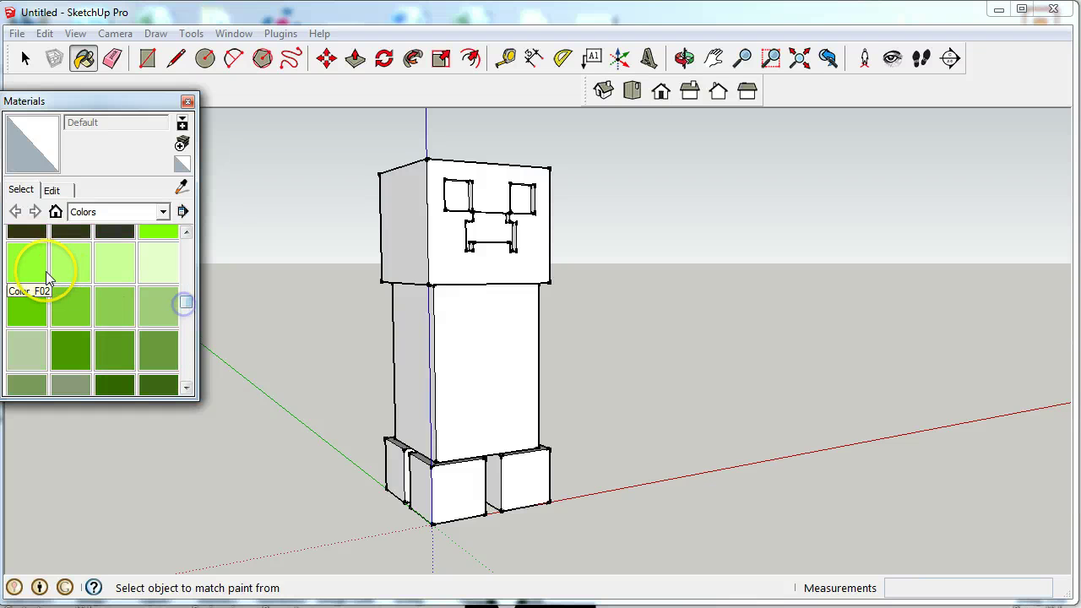
{"action": "left_click", "coordinate": [118, 338]}
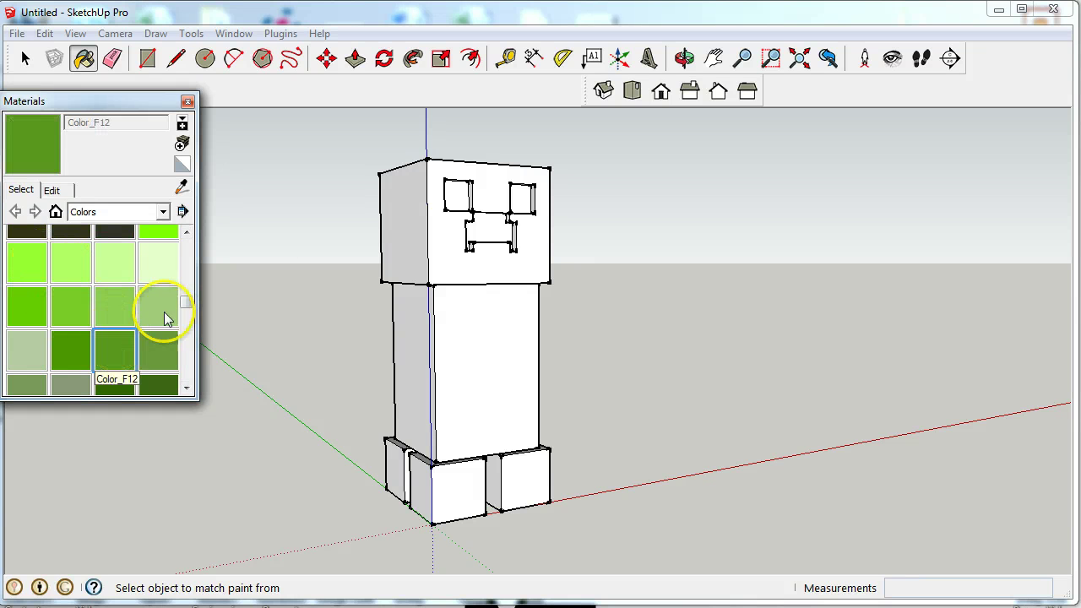
{"action": "left_click", "coordinate": [479, 372]}
{"action": "left_click", "coordinate": [440, 475]}
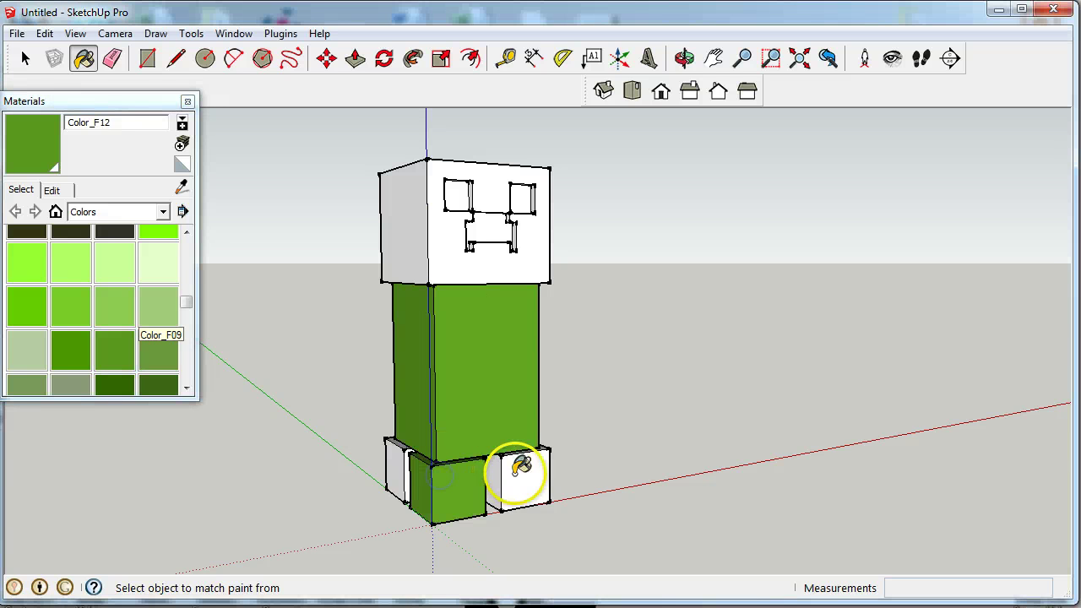
{"action": "left_click", "coordinate": [517, 473]}
{"action": "left_click", "coordinate": [400, 466]}
{"action": "middle_click_drag", "start_coordinate": [623, 398], "coordinate": [245, 437]}
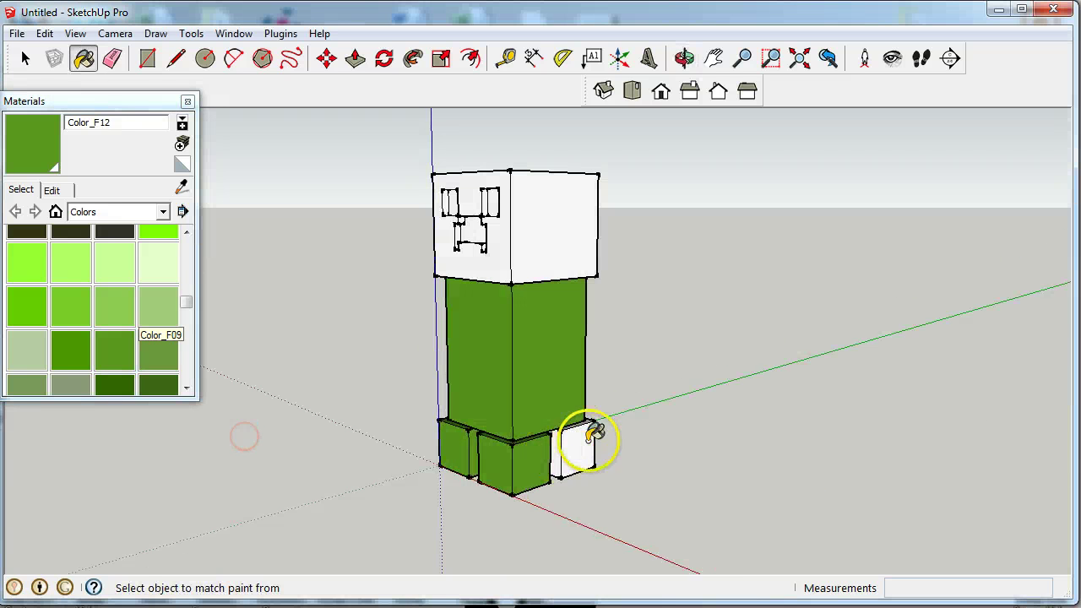
{"action": "left_click", "coordinate": [587, 442]}
Step: Paint the head component with Color_F12 and turn the view back to its face
{"action": "scroll", "coordinate": [539, 247], "scroll_direction": "up", "scroll_amount": 2}
{"action": "left_click", "coordinate": [538, 223]}
{"action": "middle_click_drag", "start_coordinate": [508, 226], "coordinate": [251, 286]}
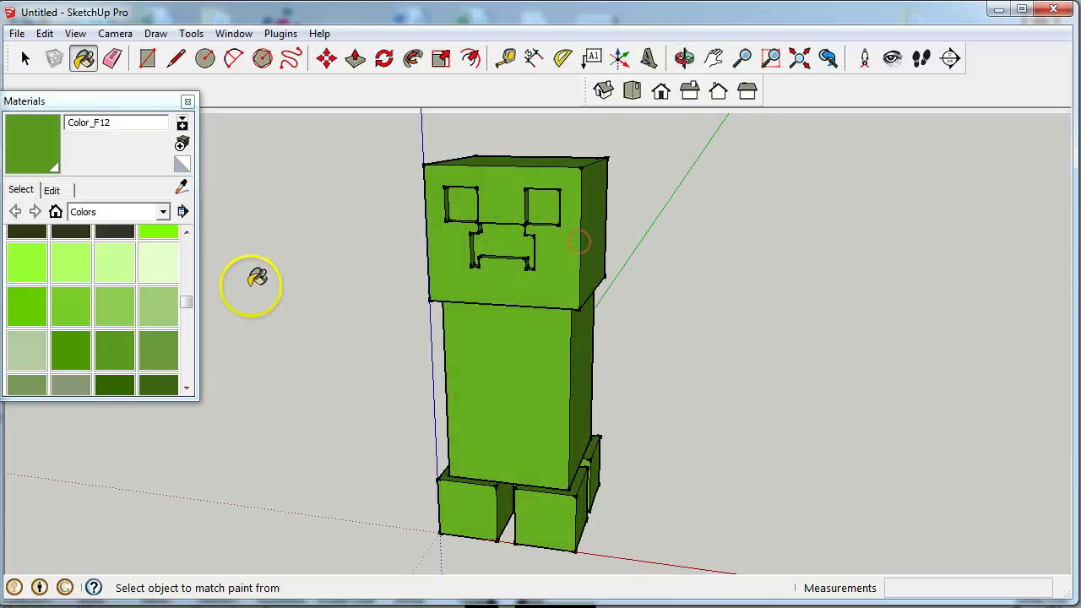
Step: Repaint the body, both front legs and the right rear leg with Color_F11
{"action": "left_click", "coordinate": [186, 387]}
{"action": "left_click", "coordinate": [186, 387]}
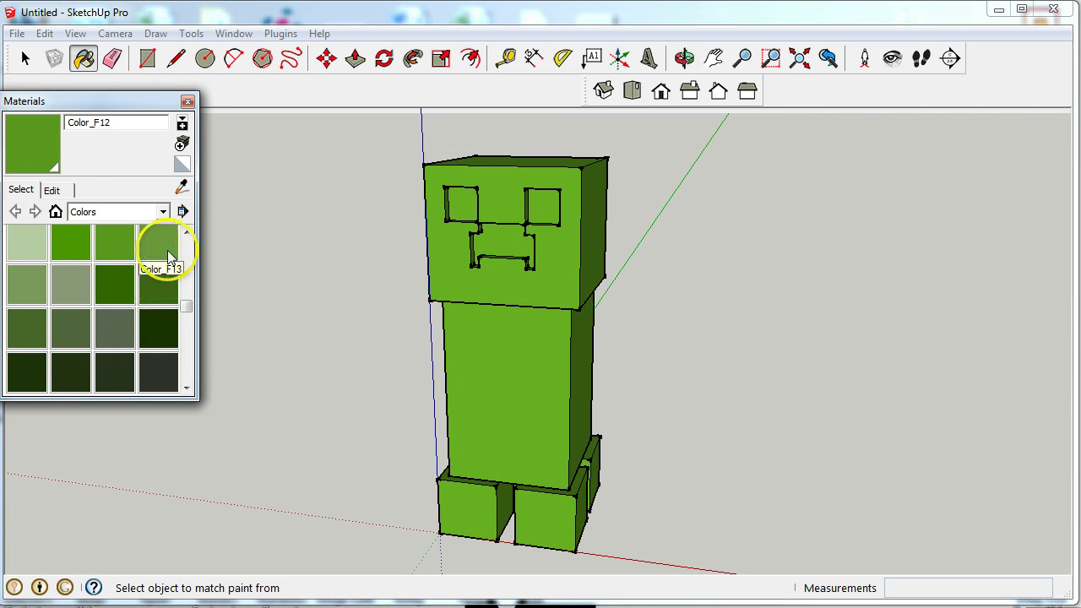
{"action": "left_click", "coordinate": [185, 232]}
{"action": "left_click", "coordinate": [78, 258]}
{"action": "left_click", "coordinate": [507, 381]}
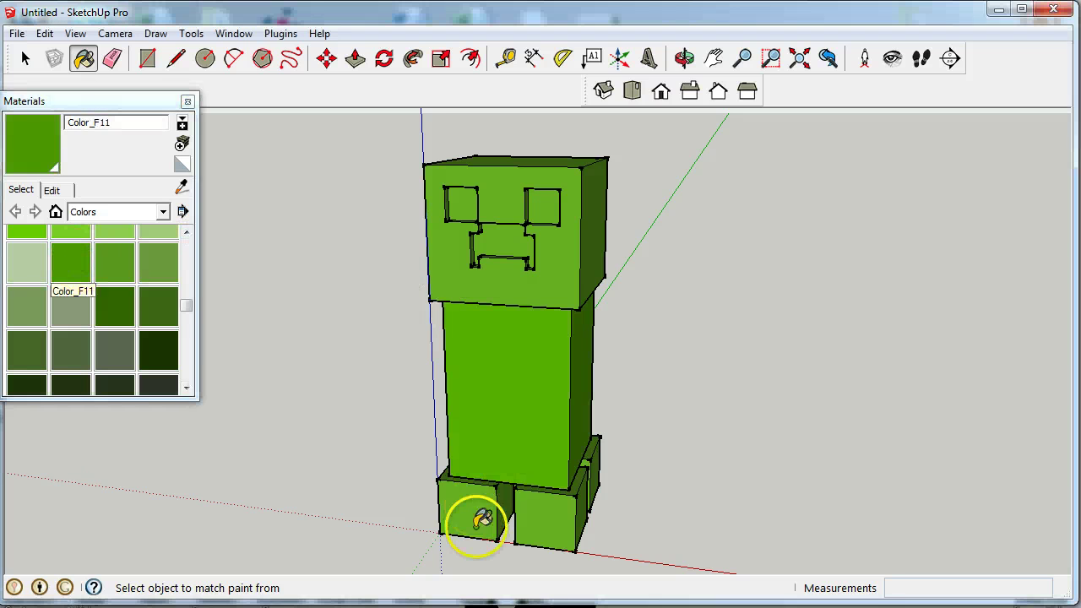
{"action": "left_click", "coordinate": [482, 512]}
{"action": "left_click", "coordinate": [583, 509]}
{"action": "left_click", "coordinate": [604, 450]}
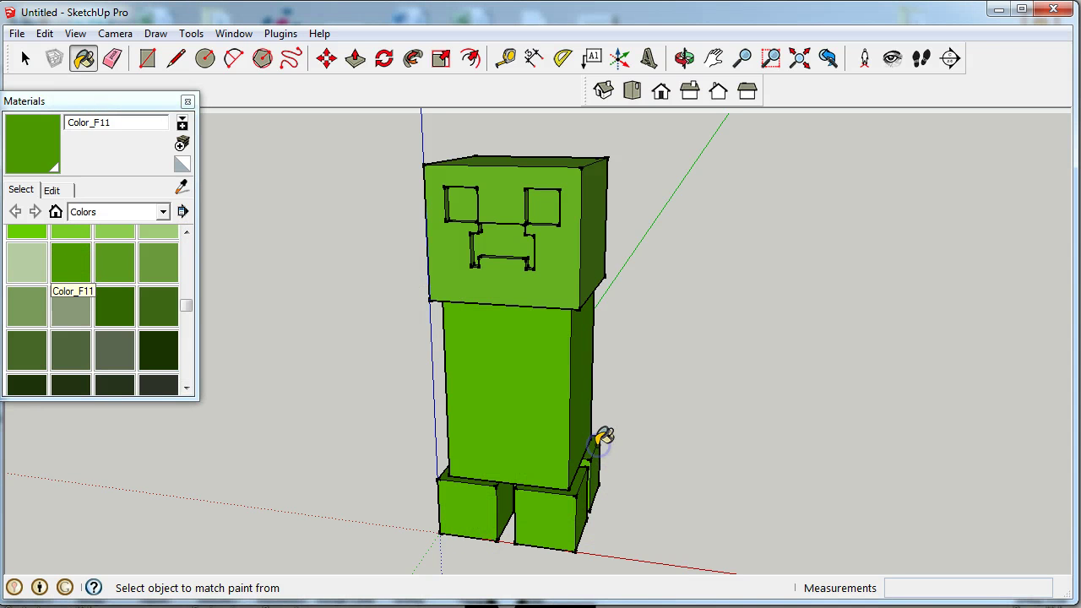
Step: Repaint the remaining rear leg with Color_F11
{"action": "middle_click_drag", "start_coordinate": [605, 438], "coordinate": [224, 437]}
{"action": "left_click", "coordinate": [559, 462]}
{"action": "middle_click_drag", "start_coordinate": [560, 468], "coordinate": [490, 447]}
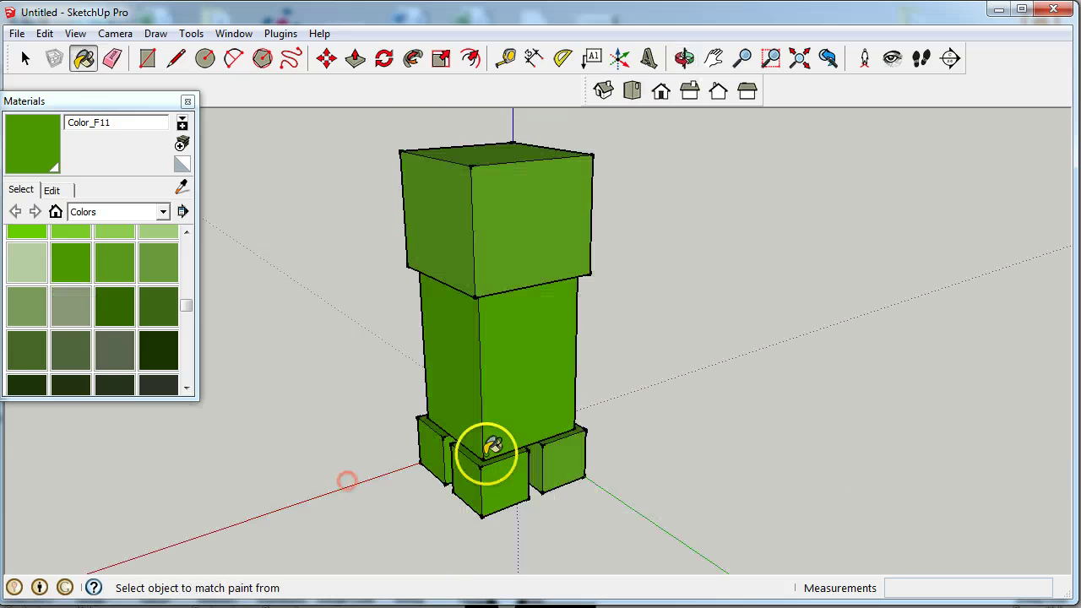
{"action": "left_click", "coordinate": [538, 452]}
{"action": "middle_click_drag", "start_coordinate": [414, 431], "coordinate": [567, 417]}
Step: Repaint the head component with Color_F11 to match the body
{"action": "left_click", "coordinate": [602, 213]}
{"action": "middle_click_drag", "start_coordinate": [603, 214], "coordinate": [760, 239]}
{"action": "left_click", "coordinate": [505, 186]}
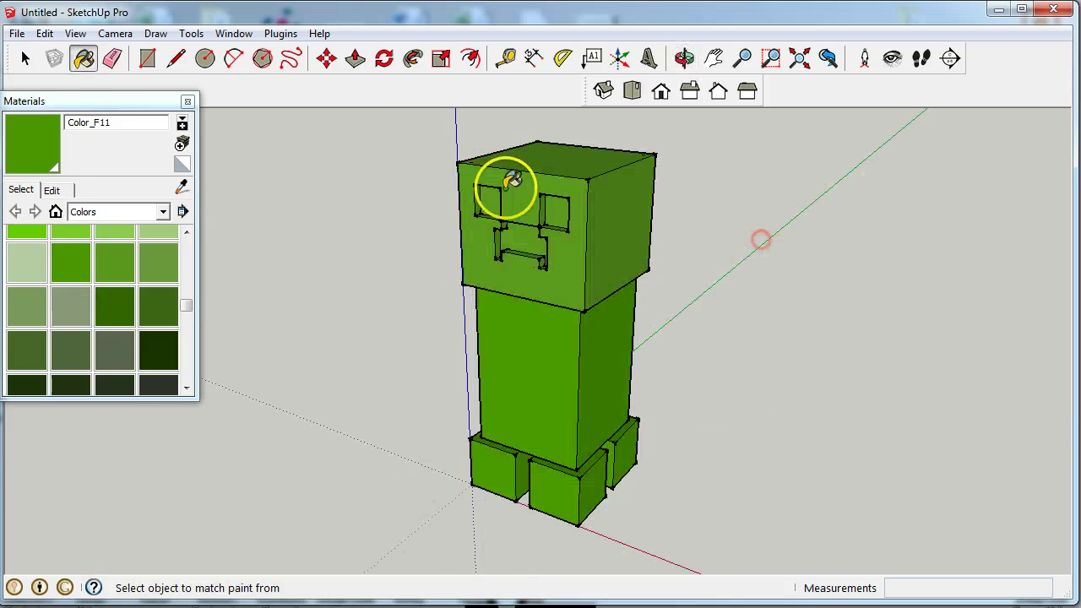
{"action": "scroll", "coordinate": [516, 181], "scroll_direction": "up", "scroll_amount": 2}
{"action": "left_click", "coordinate": [517, 182]}
{"action": "scroll", "coordinate": [517, 181], "scroll_direction": "up", "scroll_amount": 2}
{"action": "left_click", "coordinate": [577, 178]}
{"action": "scroll", "coordinate": [583, 173], "scroll_direction": "up", "scroll_amount": 1}
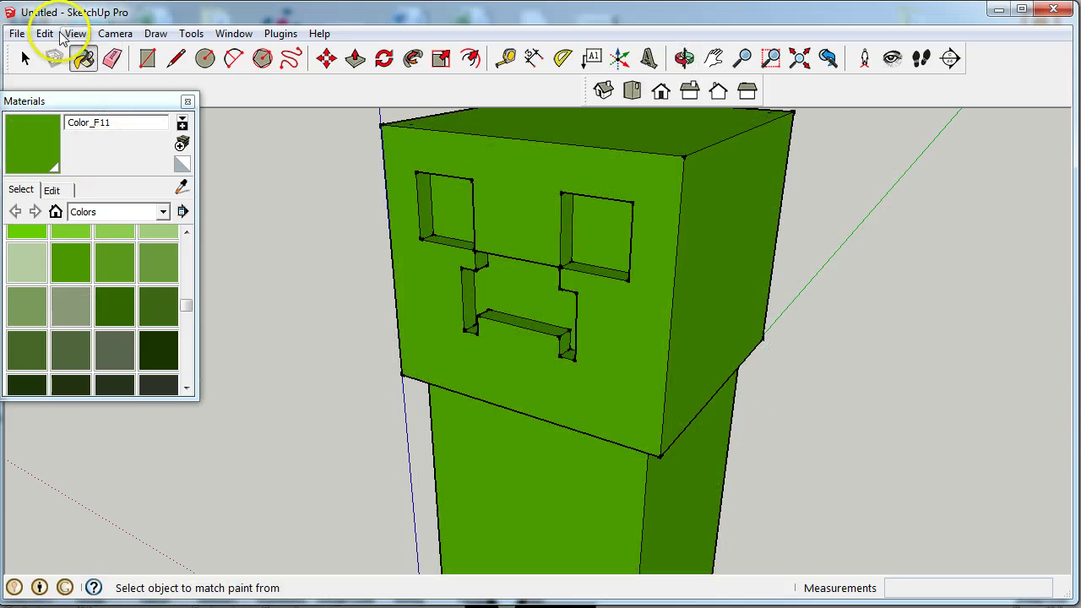
Step: Open the head component for editing
{"action": "left_click", "coordinate": [25, 57]}
{"action": "triple_click", "coordinate": [520, 194]}
{"action": "scroll", "coordinate": [511, 199], "scroll_direction": "up", "scroll_amount": 2}
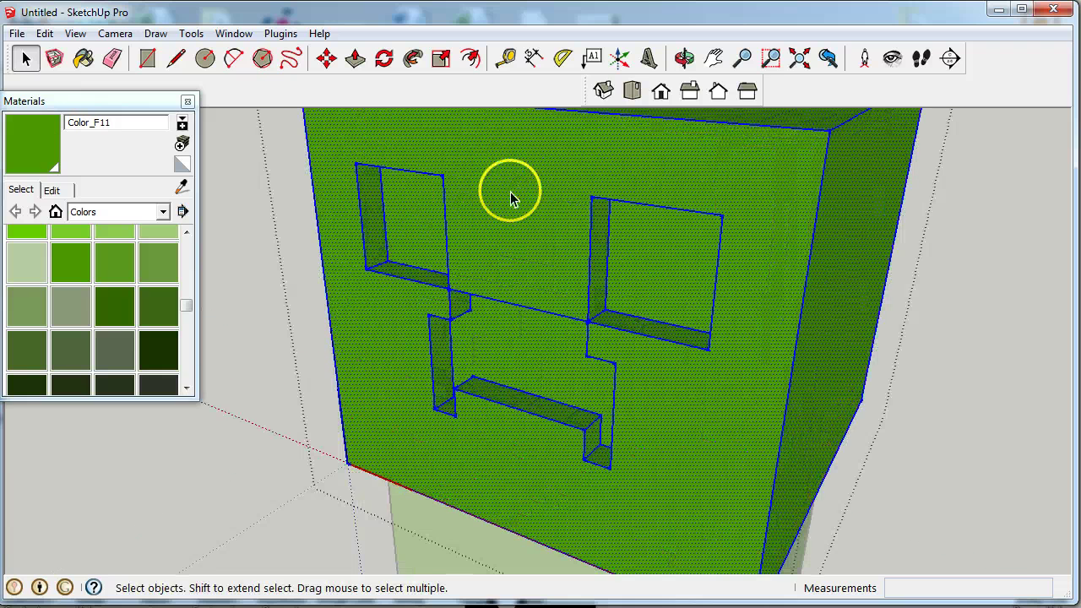
{"action": "left_click", "coordinate": [159, 348]}
{"action": "left_click", "coordinate": [408, 208]}
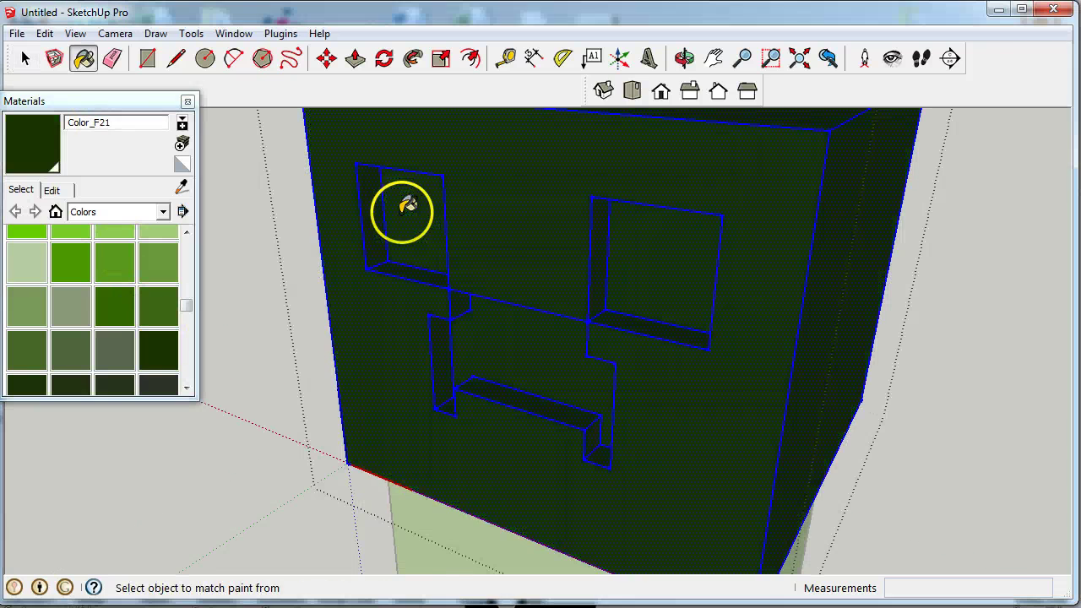
{"action": "key", "text": "ctrl+z"}
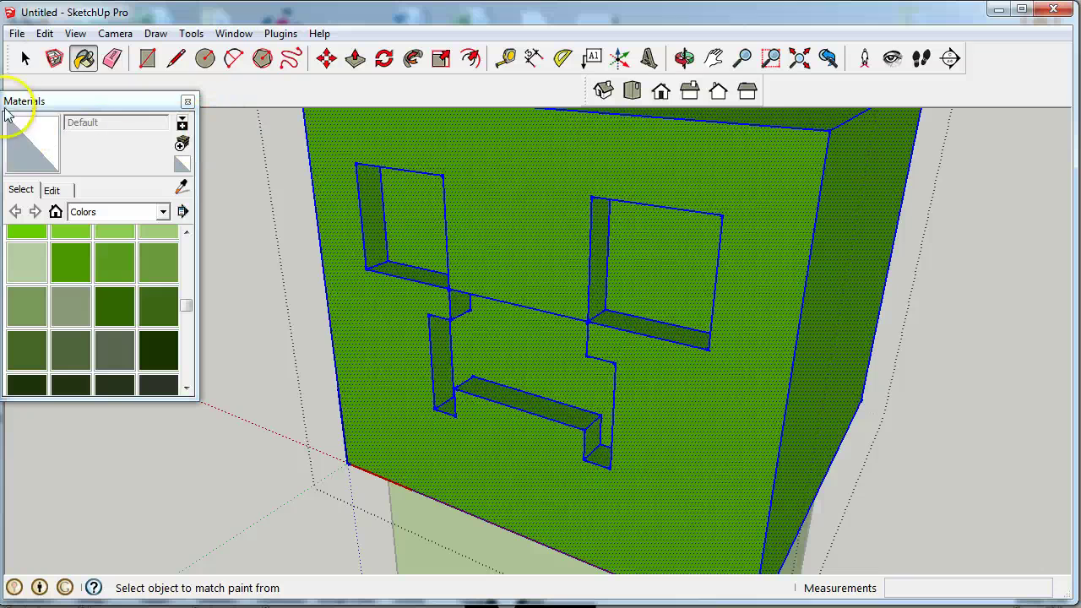
Step: Paint the back, side wall and floor of the left eye recess with the dark green Color_F21
{"action": "left_click", "coordinate": [20, 59]}
{"action": "double_click", "coordinate": [474, 223]}
{"action": "left_click", "coordinate": [474, 223]}
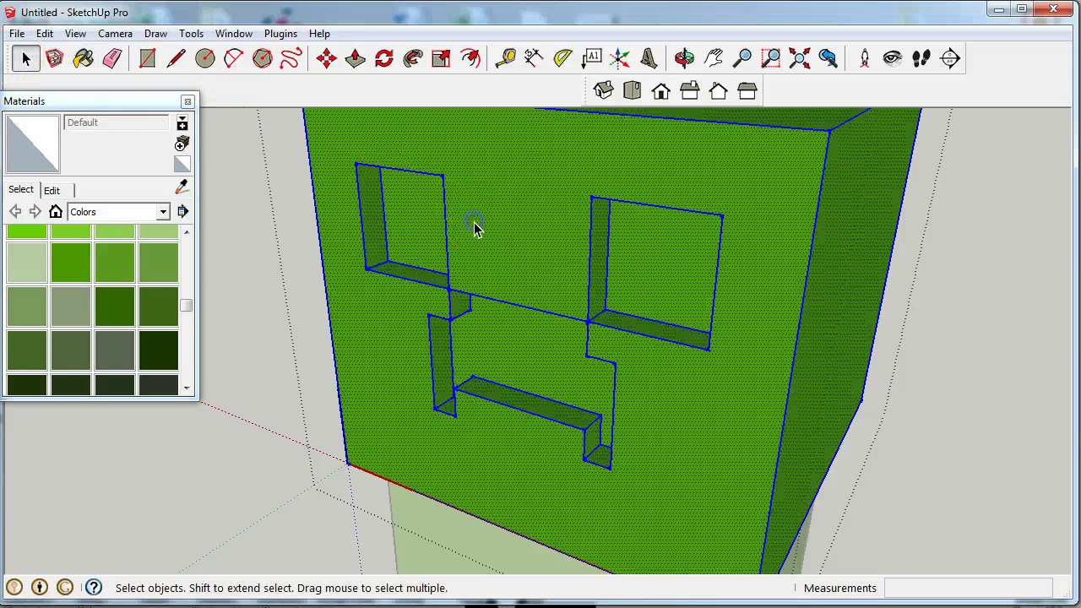
{"action": "triple_click", "coordinate": [411, 223]}
{"action": "left_click", "coordinate": [382, 238]}
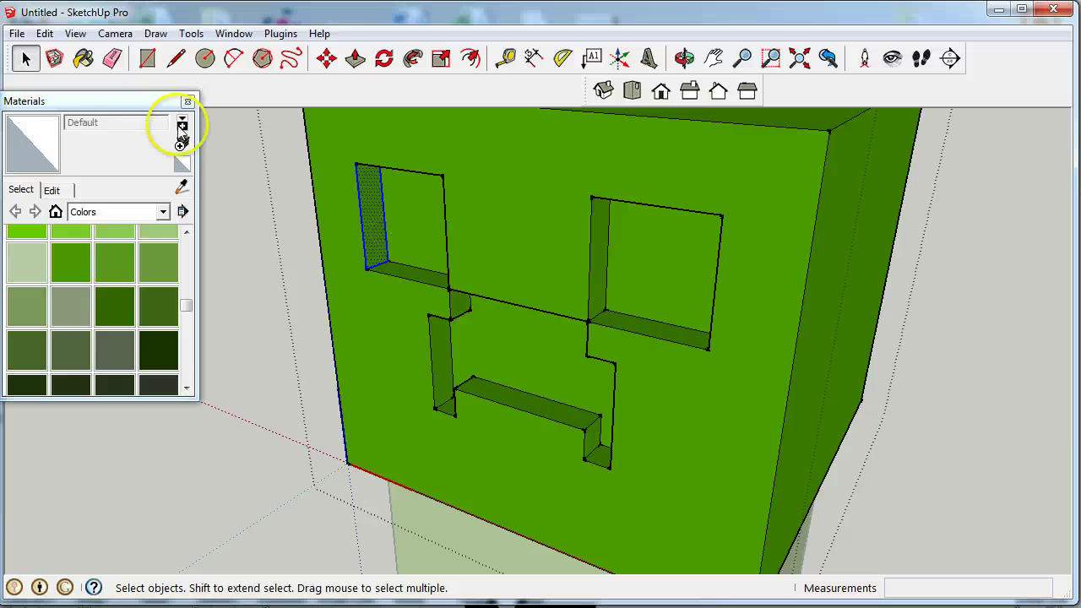
{"action": "left_click", "coordinate": [157, 346]}
{"action": "left_click", "coordinate": [379, 205]}
{"action": "left_click", "coordinate": [413, 204]}
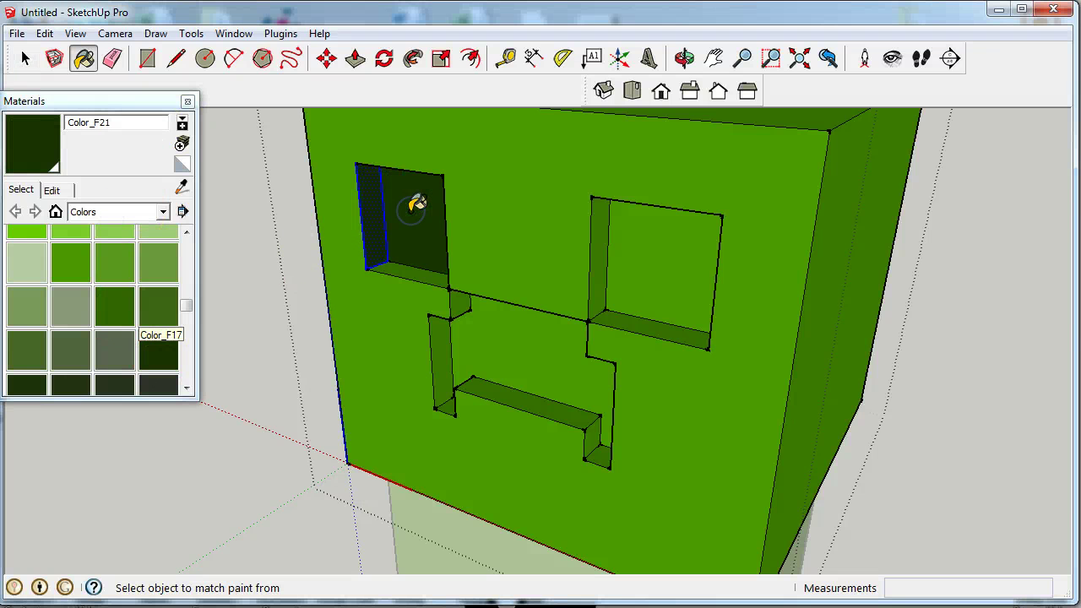
{"action": "left_click", "coordinate": [407, 263]}
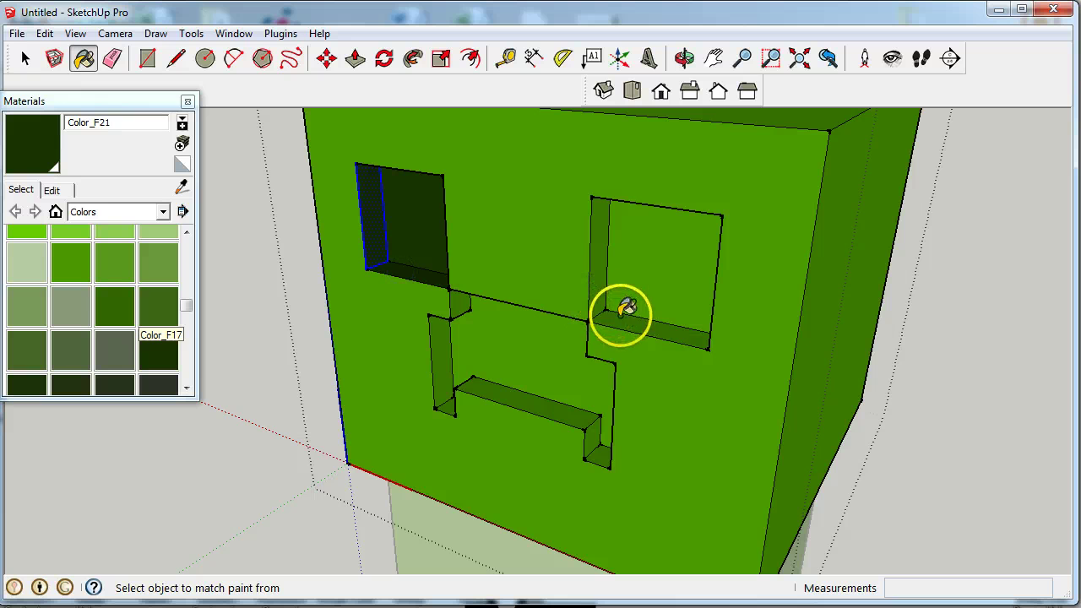
Step: Paint the floor, back and side wall of the right eye recess with Color_F21
{"action": "left_click", "coordinate": [620, 316]}
{"action": "left_click", "coordinate": [628, 280]}
{"action": "left_click", "coordinate": [601, 253]}
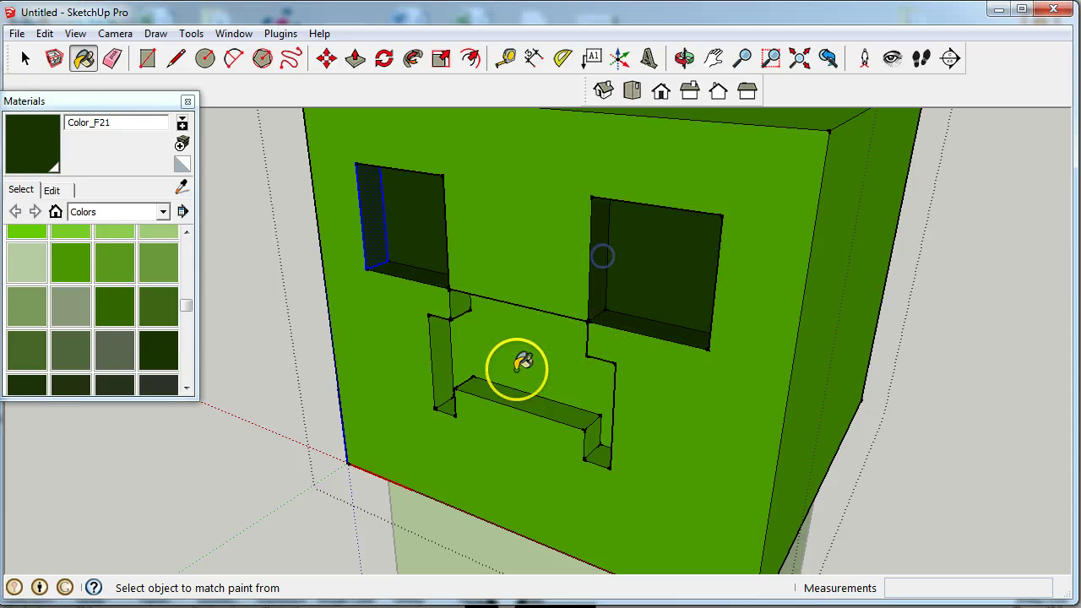
Step: Paint the mouth recess's back face, ledge and outer side walls with Color_F21
{"action": "left_click", "coordinate": [512, 357]}
{"action": "left_click", "coordinate": [489, 393]}
{"action": "left_click", "coordinate": [453, 363]}
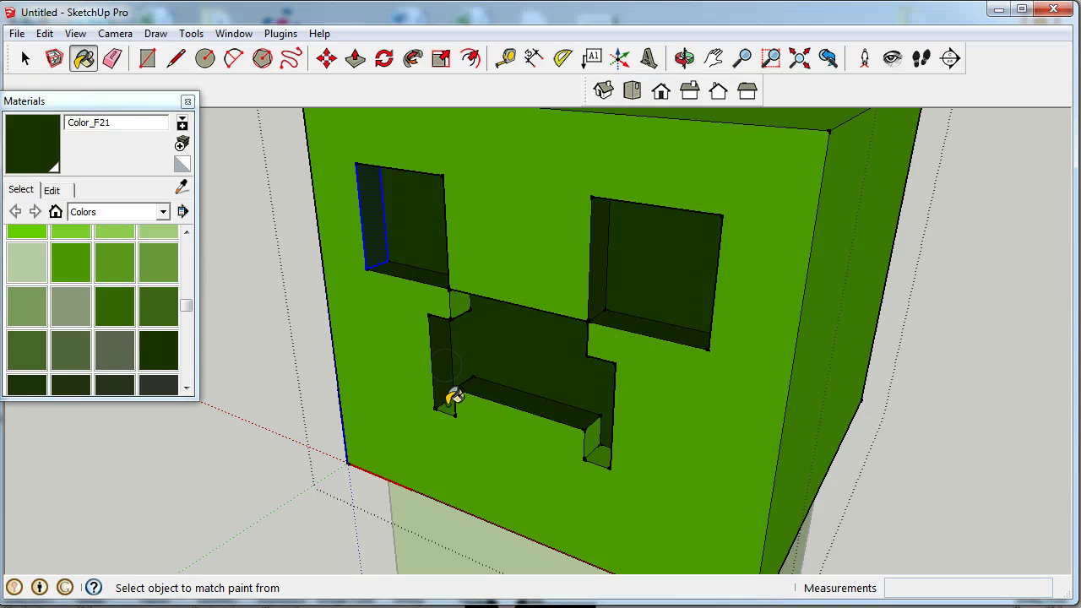
{"action": "middle_click_drag", "start_coordinate": [454, 398], "coordinate": [809, 309]}
{"action": "scroll", "coordinate": [808, 309], "scroll_direction": "up", "scroll_amount": 3}
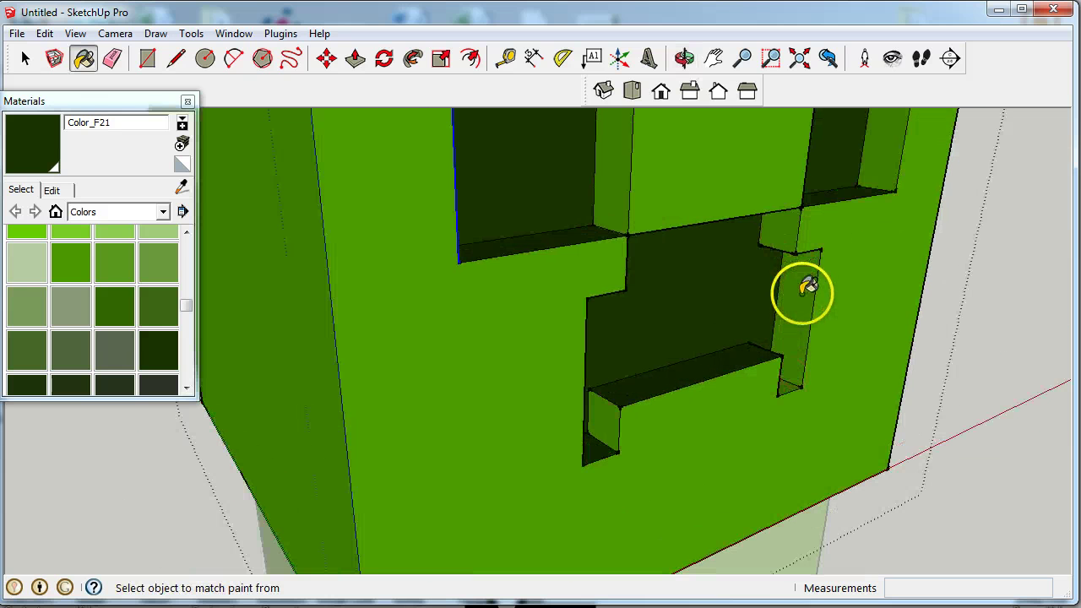
{"action": "left_click", "coordinate": [804, 289]}
{"action": "scroll", "coordinate": [769, 301], "scroll_direction": "down", "scroll_amount": 4}
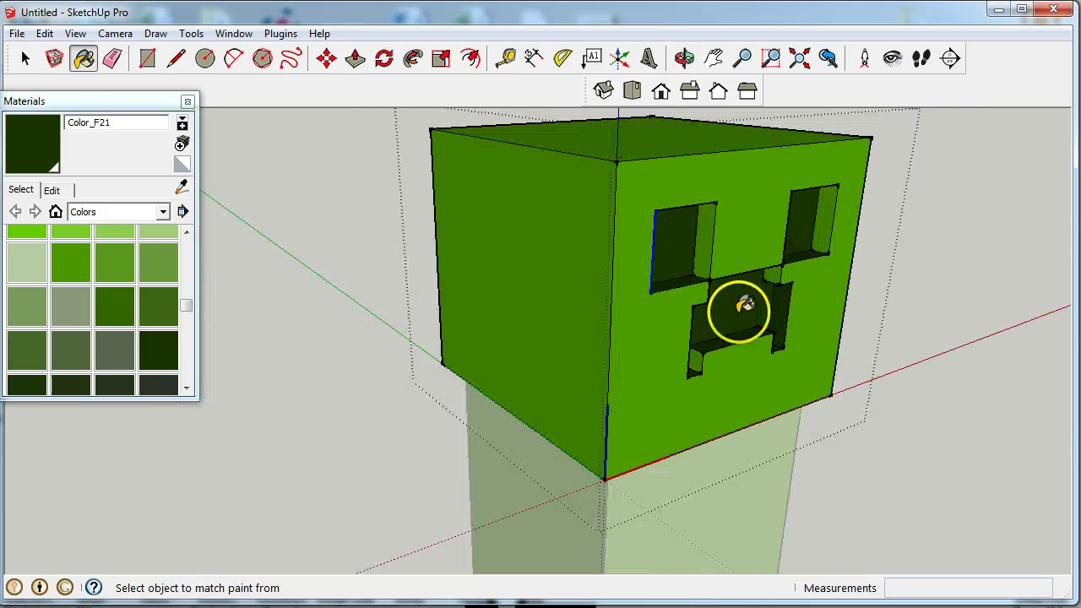
Step: Paint the mouth recess's upper face and upper side wall with Color_F21, viewing the face from below
{"action": "scroll", "coordinate": [740, 309], "scroll_direction": "up", "scroll_amount": 4}
{"action": "scroll", "coordinate": [664, 450], "scroll_direction": "down", "scroll_amount": 5}
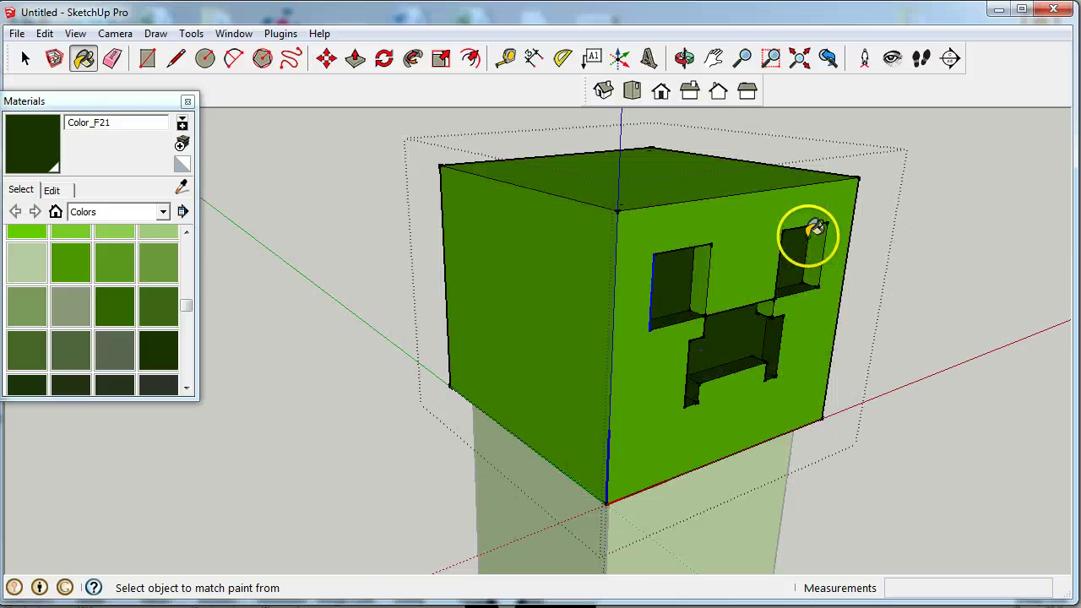
{"action": "scroll", "coordinate": [831, 245], "scroll_direction": "up", "scroll_amount": 5}
{"action": "middle_click_drag", "start_coordinate": [700, 362], "coordinate": [646, 198]}
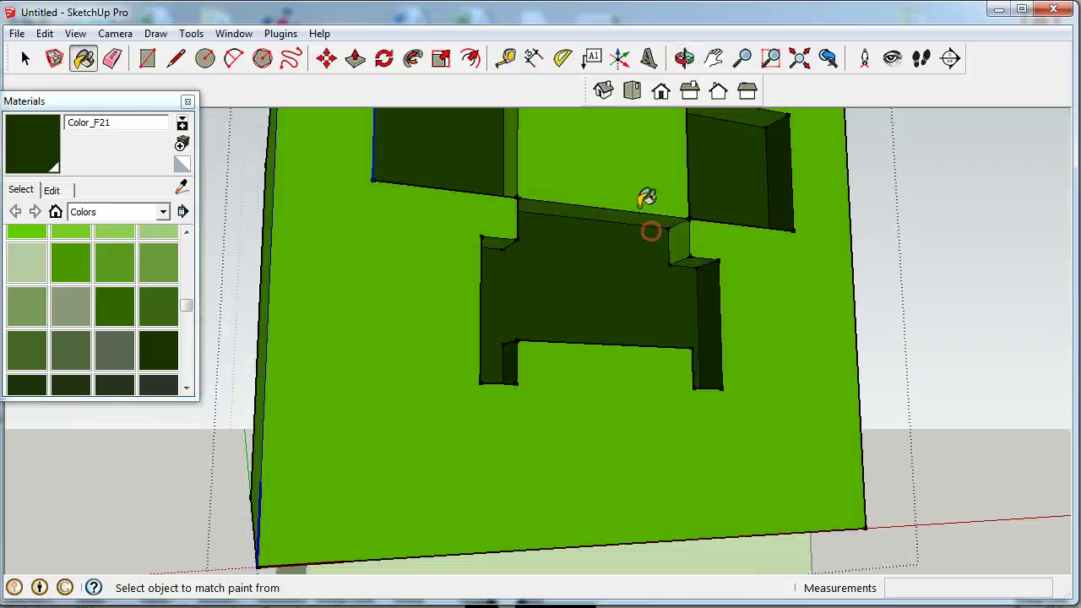
{"action": "left_click", "coordinate": [634, 213]}
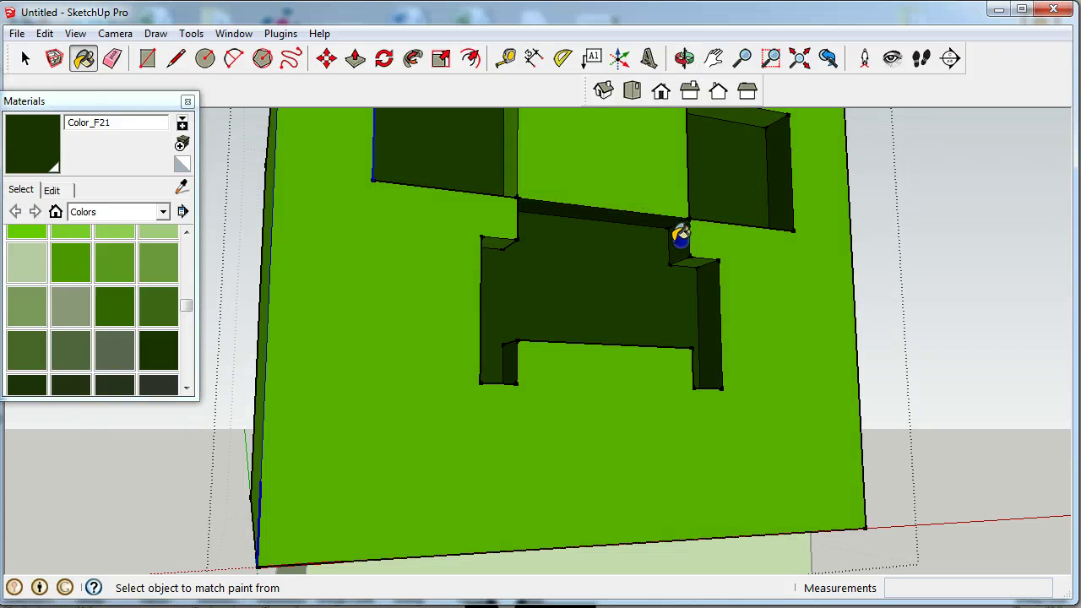
{"action": "middle_click_drag", "start_coordinate": [681, 236], "coordinate": [507, 193]}
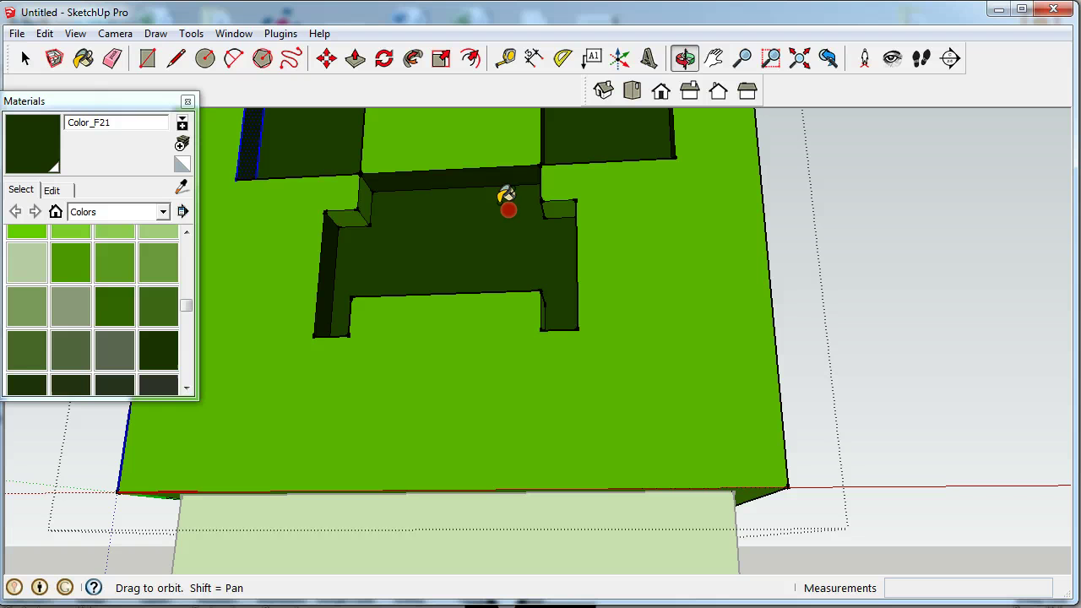
{"action": "left_click", "coordinate": [348, 210]}
Step: Fill in the small unpainted faces around the mouth recess with Color_F21
{"action": "mouse_move", "coordinate": [349, 210]}
{"action": "middle_mouse_down"}
{"action": "mouse_move", "coordinate": [423, 258]}
{"action": "mouse_move", "coordinate": [618, 352]}
{"action": "middle_mouse_up"}
{"action": "mouse_move", "coordinate": [601, 275]}
{"action": "middle_mouse_down"}
{"action": "mouse_move", "coordinate": [439, 278]}
{"action": "mouse_move", "coordinate": [503, 144]}
{"action": "middle_mouse_up"}
{"action": "left_click", "coordinate": [424, 283]}
{"action": "scroll", "coordinate": [503, 144], "scroll_direction": "down", "scroll_amount": 2}
{"action": "left_click", "coordinate": [518, 439]}
{"action": "middle_click_drag", "start_coordinate": [545, 245], "coordinate": [570, 217]}
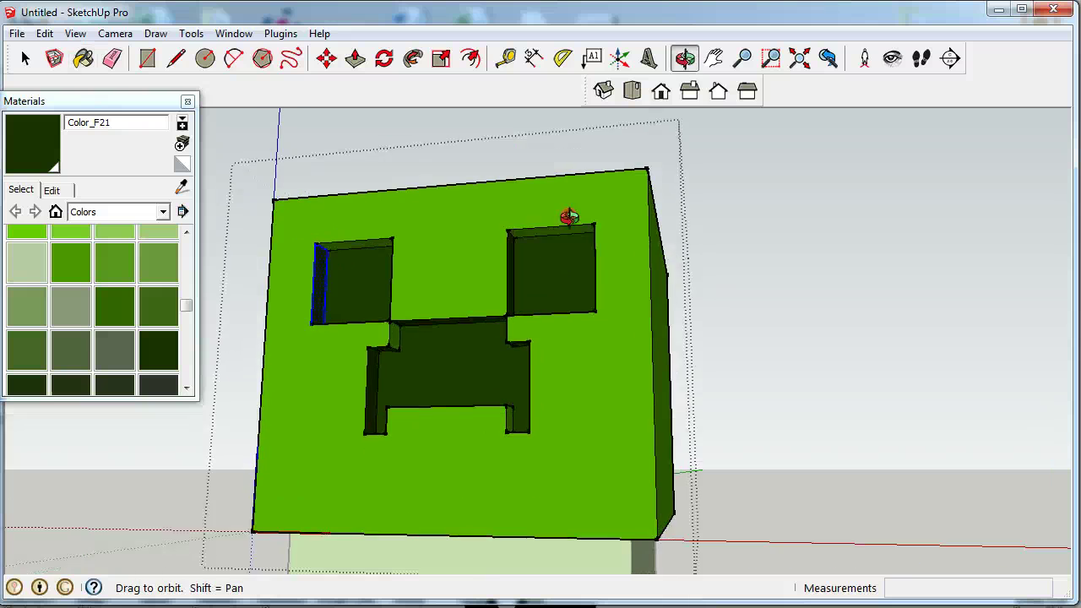
Step: Paint the upper inside faces of both eye recesses with Color_F21
{"action": "scroll", "coordinate": [569, 217], "scroll_direction": "up", "scroll_amount": 4}
{"action": "left_click", "coordinate": [540, 210]}
{"action": "left_click", "coordinate": [285, 225]}
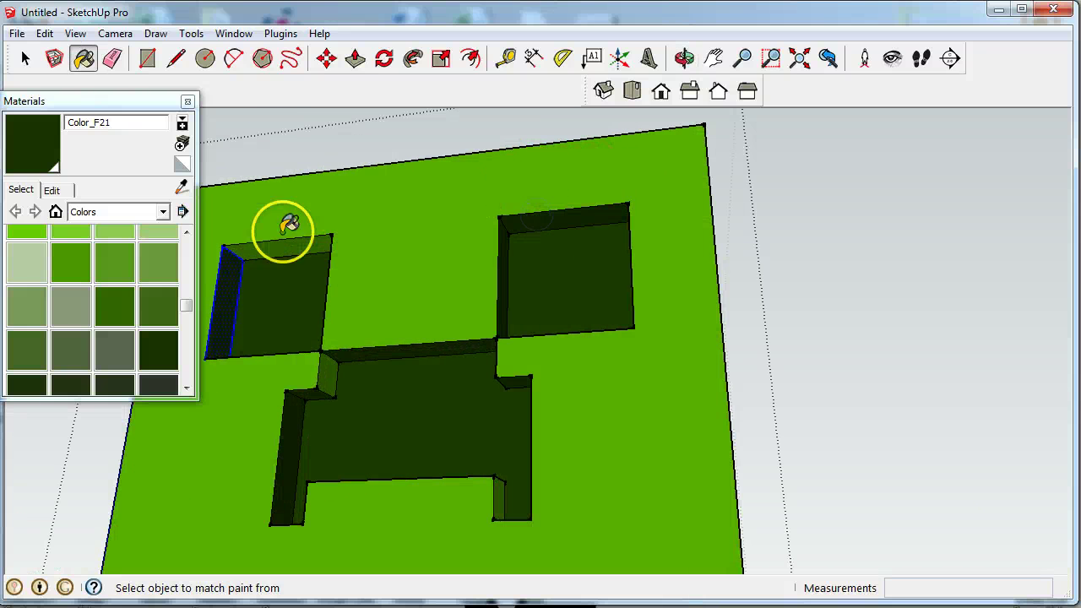
{"action": "mouse_move", "coordinate": [261, 242]}
{"action": "middle_mouse_down"}
{"action": "mouse_move", "coordinate": [338, 229]}
{"action": "mouse_move", "coordinate": [350, 245]}
{"action": "mouse_move", "coordinate": [617, 369]}
{"action": "mouse_move", "coordinate": [616, 338]}
{"action": "mouse_move", "coordinate": [627, 408]}
{"action": "mouse_move", "coordinate": [553, 346]}
{"action": "mouse_move", "coordinate": [570, 437]}
{"action": "middle_mouse_up"}
{"action": "scroll", "coordinate": [615, 338], "scroll_direction": "down", "scroll_amount": 3}
Step: Close the Materials window and leave the head component to return to the whole model
{"action": "left_click", "coordinate": [187, 102]}
{"action": "scroll", "coordinate": [532, 320], "scroll_direction": "down", "scroll_amount": 3}
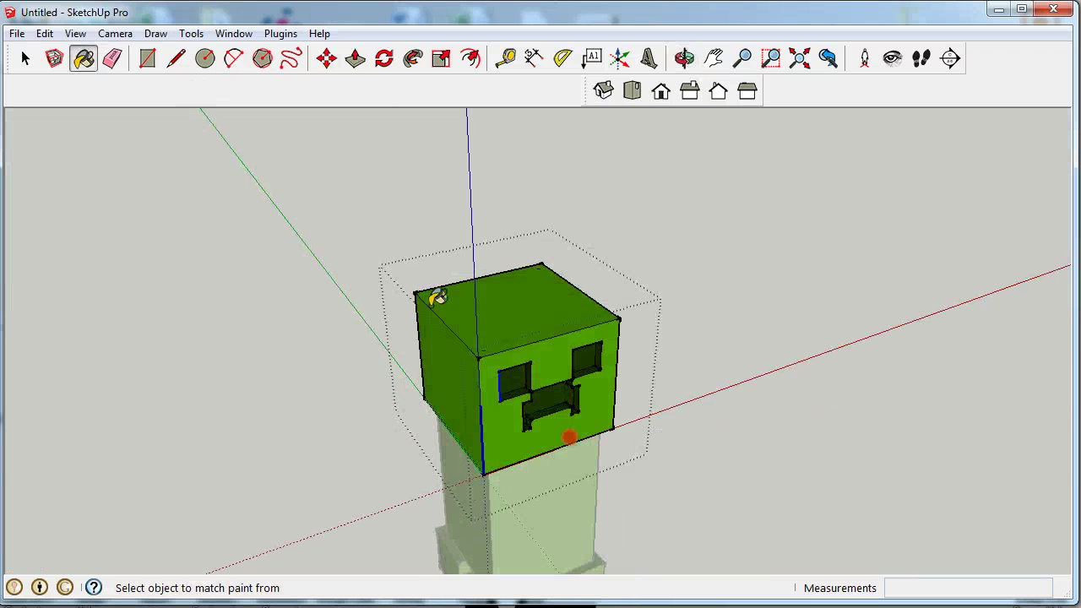
{"action": "left_click", "coordinate": [27, 65]}
{"action": "left_click", "coordinate": [314, 263]}
{"action": "scroll", "coordinate": [328, 269], "scroll_direction": "down", "scroll_amount": 3}
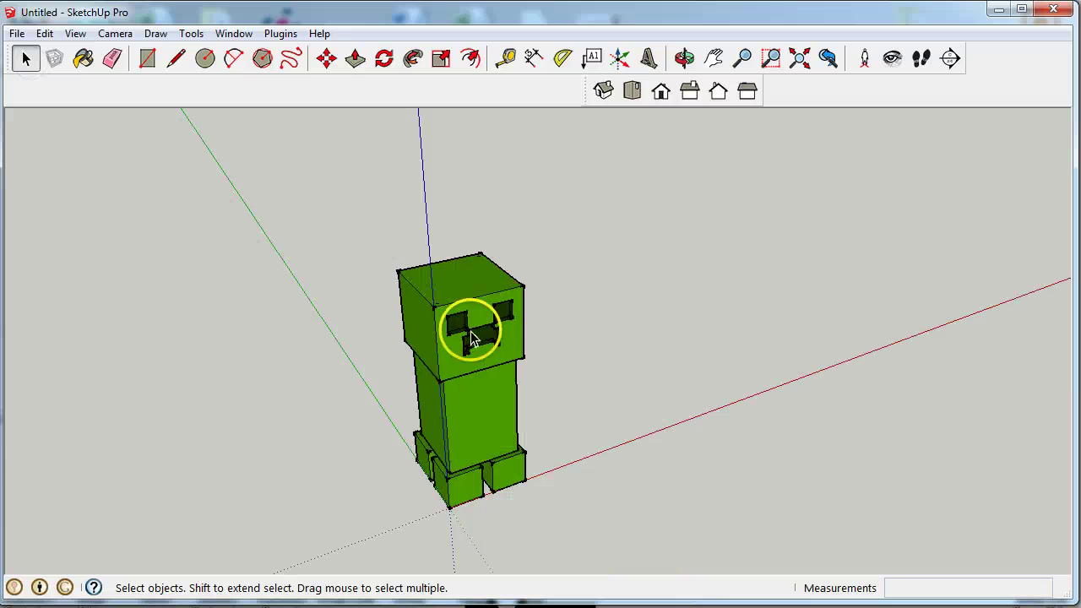
Step: Save the model on the Desktop under the name Creeper
{"action": "middle_click_drag", "start_coordinate": [470, 334], "coordinate": [392, 261]}
{"action": "scroll", "coordinate": [360, 234], "scroll_direction": "down", "scroll_amount": 1}
{"action": "scroll", "coordinate": [193, 172], "scroll_direction": "up", "scroll_amount": 1}
{"action": "left_click", "coordinate": [16, 33]}
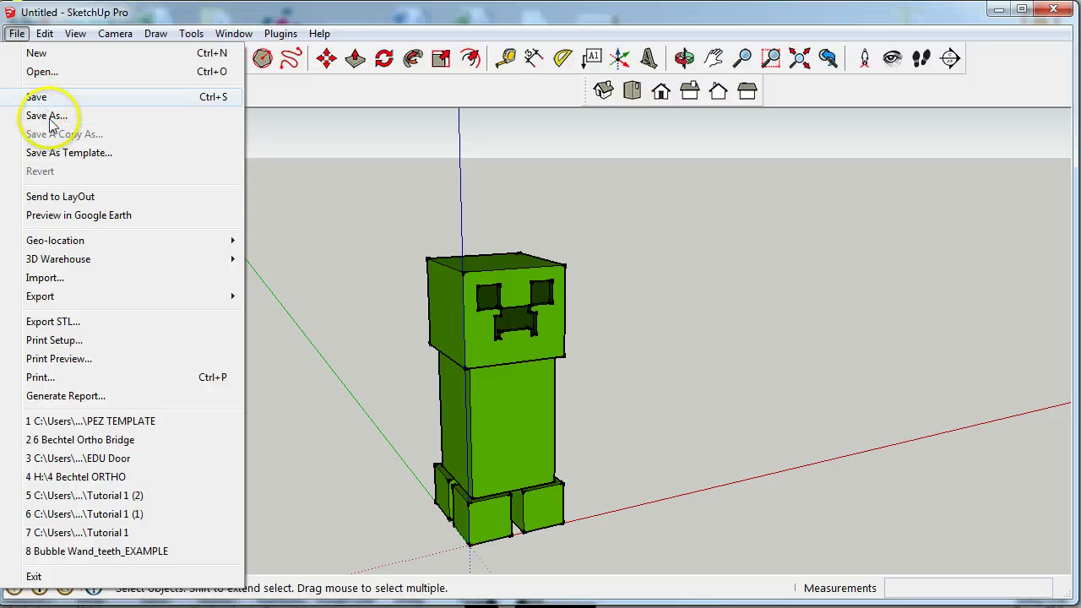
{"action": "left_click", "coordinate": [48, 117]}
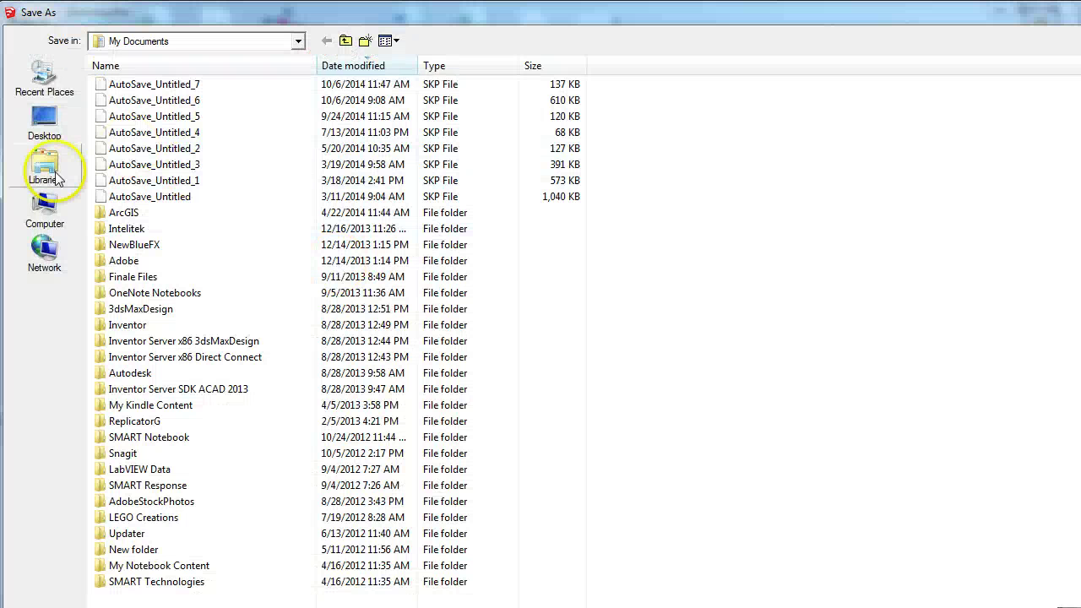
{"action": "left_click", "coordinate": [44, 122]}
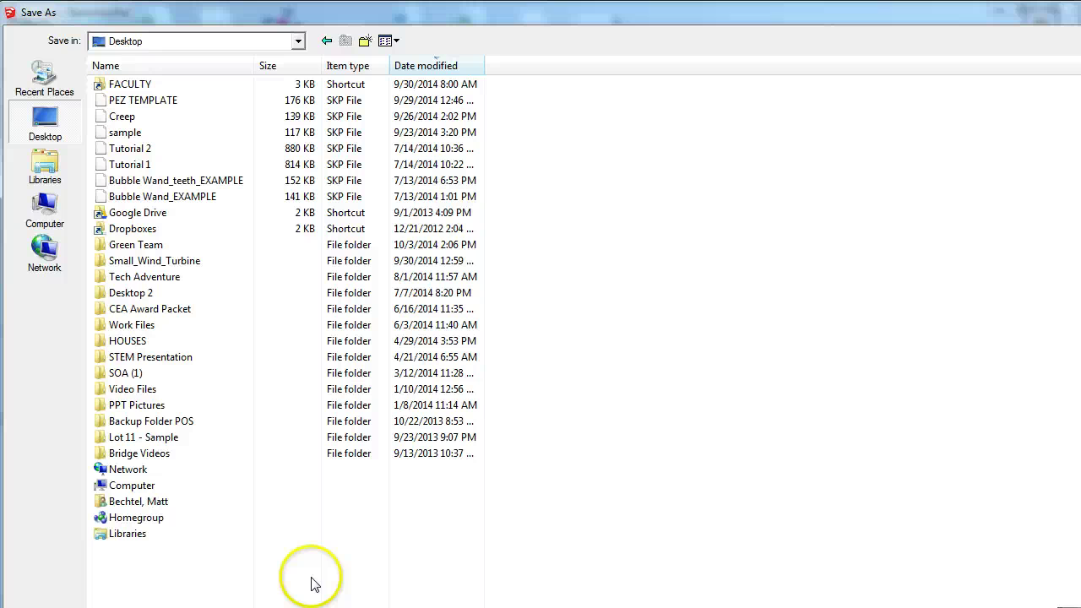
{"action": "type", "text": "Cr"}
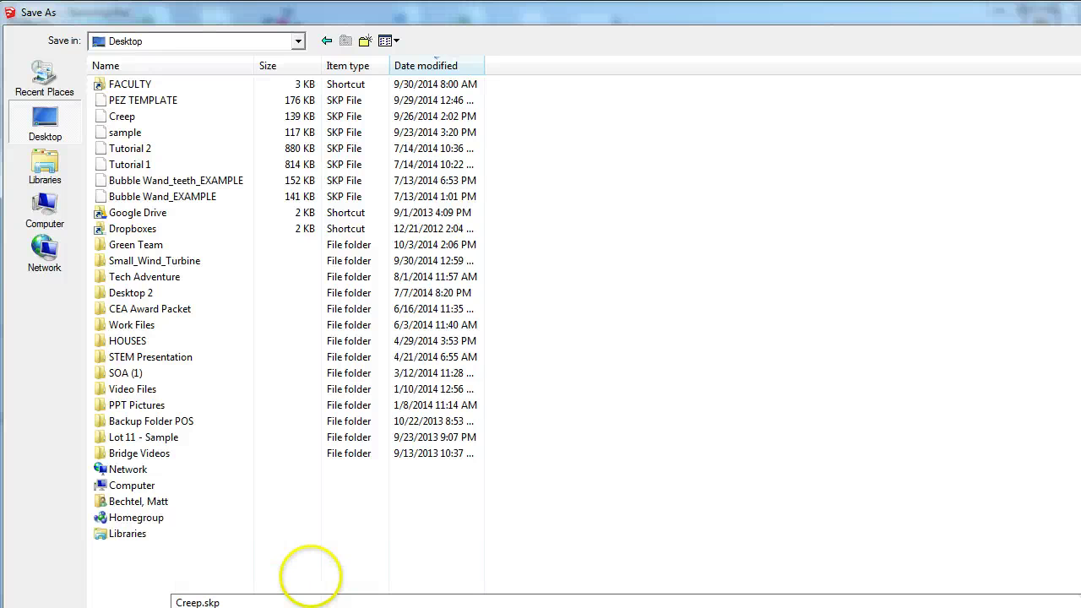
{"action": "type", "text": "er"}
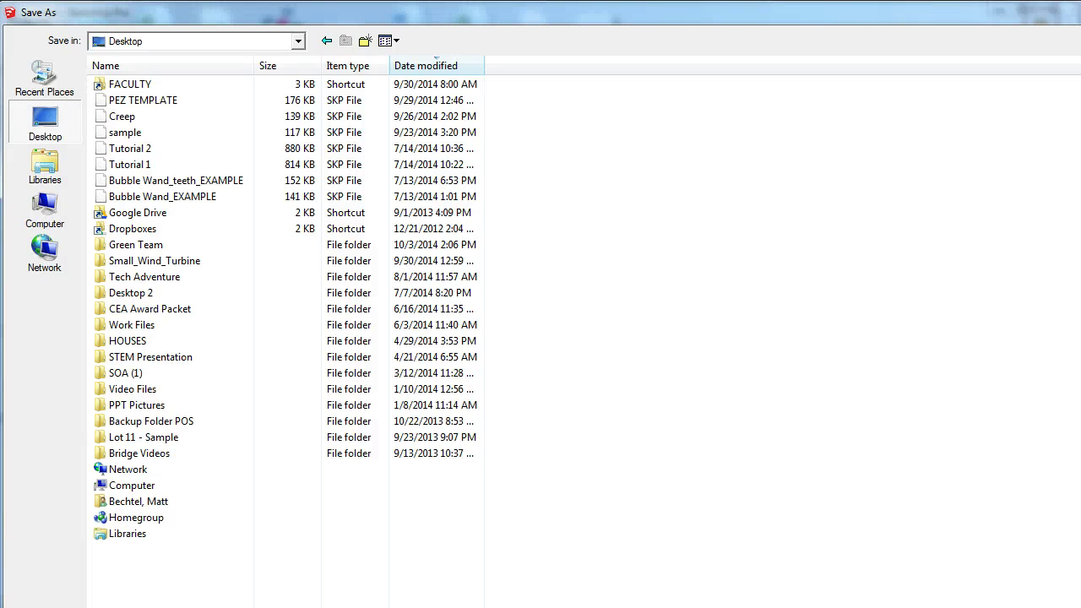
{"action": "key", "text": "Return"}
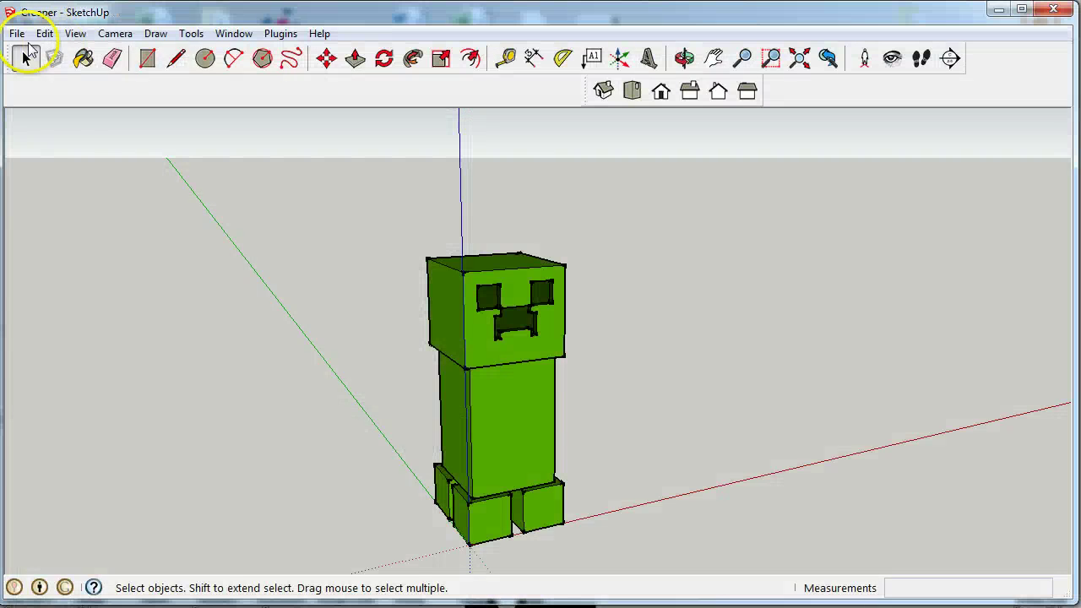
Step: Export the entire model as an STL file in millimeters with the ASCII format
{"action": "left_click", "coordinate": [16, 33]}
{"action": "left_click", "coordinate": [57, 321]}
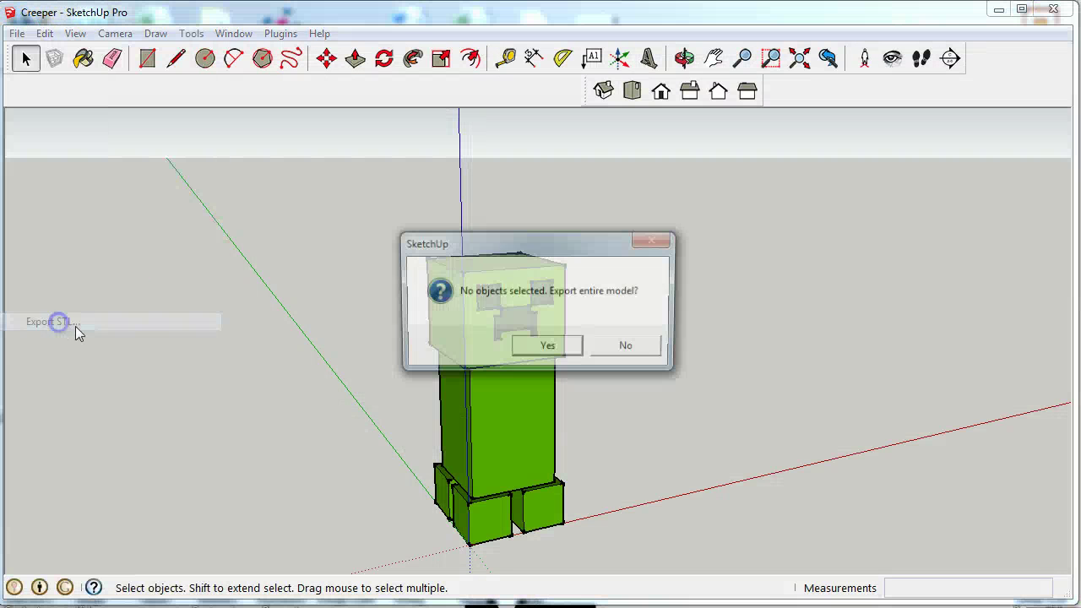
{"action": "left_click", "coordinate": [526, 344]}
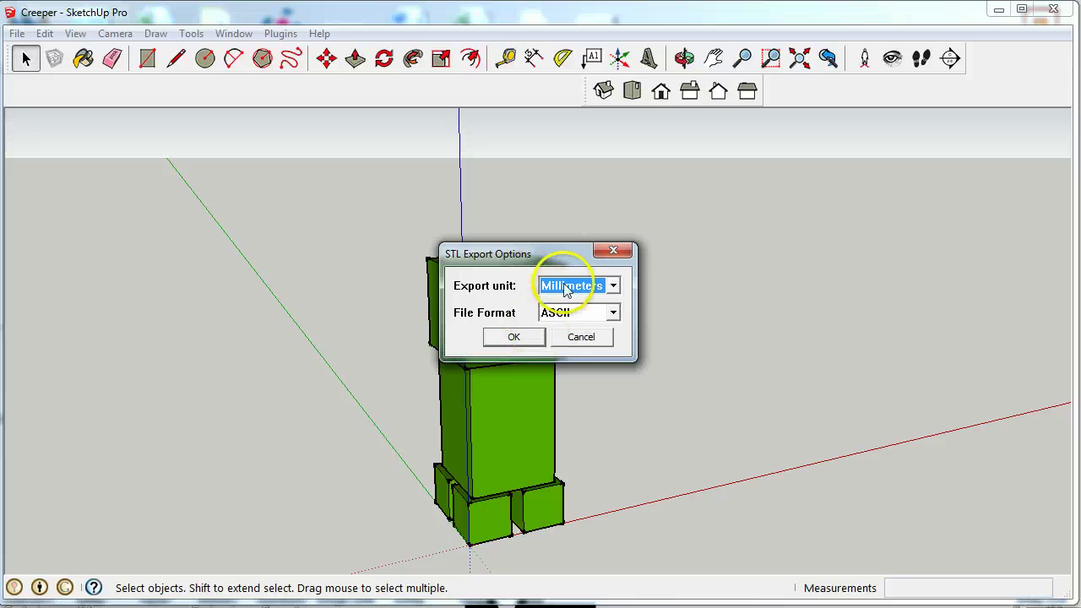
{"action": "left_click", "coordinate": [513, 337]}
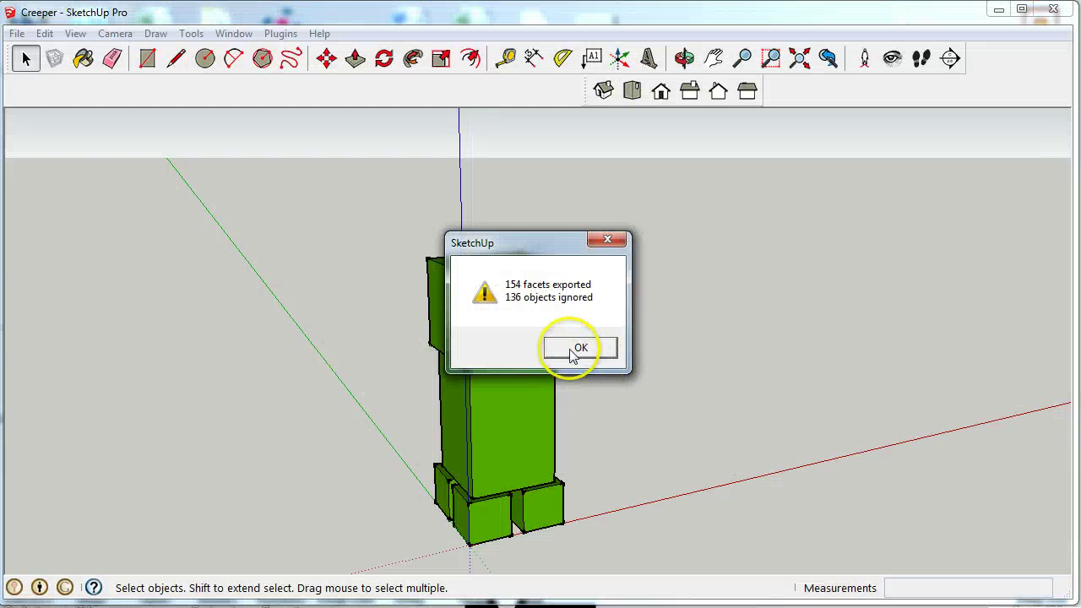
{"action": "left_click", "coordinate": [576, 347]}
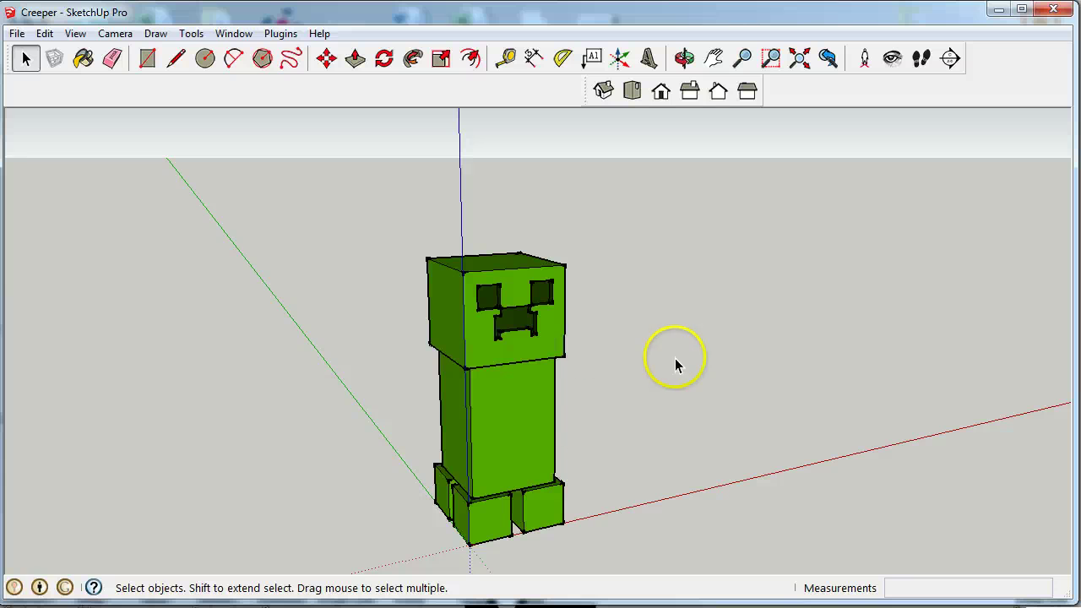